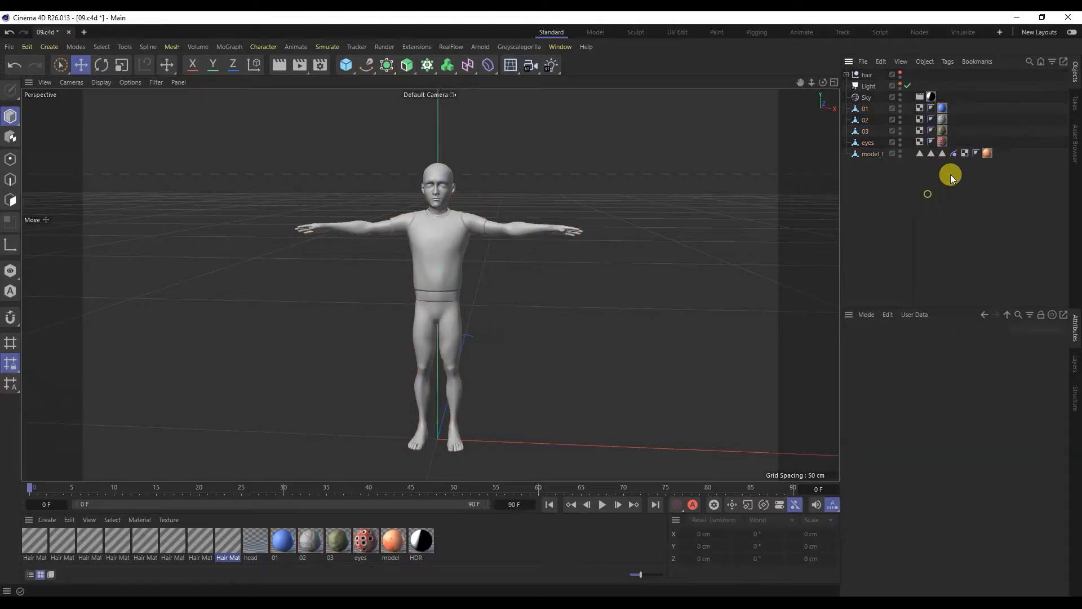
# - Delete the tag just before the UVW tag on the model object and replace its material with a new default one named model
pyautogui.click(953, 153)
pyautogui.press('Delete')
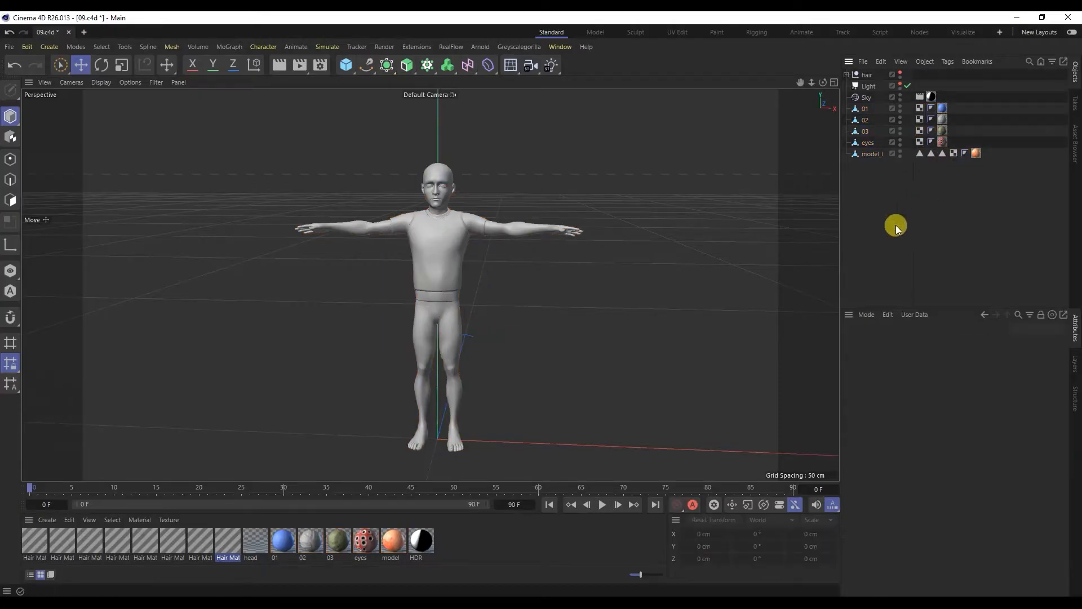
pyautogui.click(981, 156)
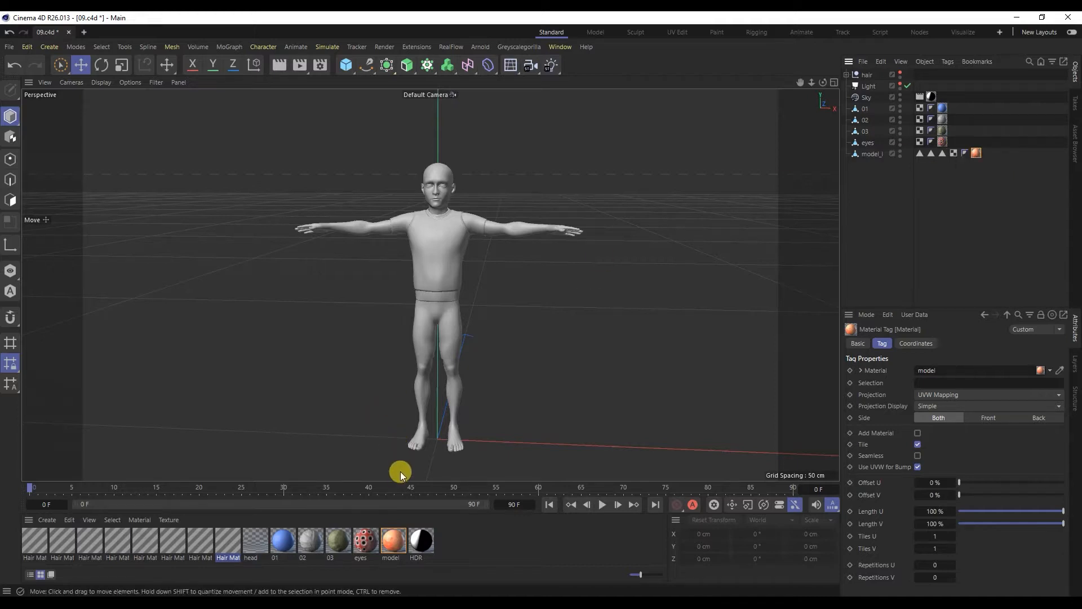
pyautogui.doubleClick(467, 546)
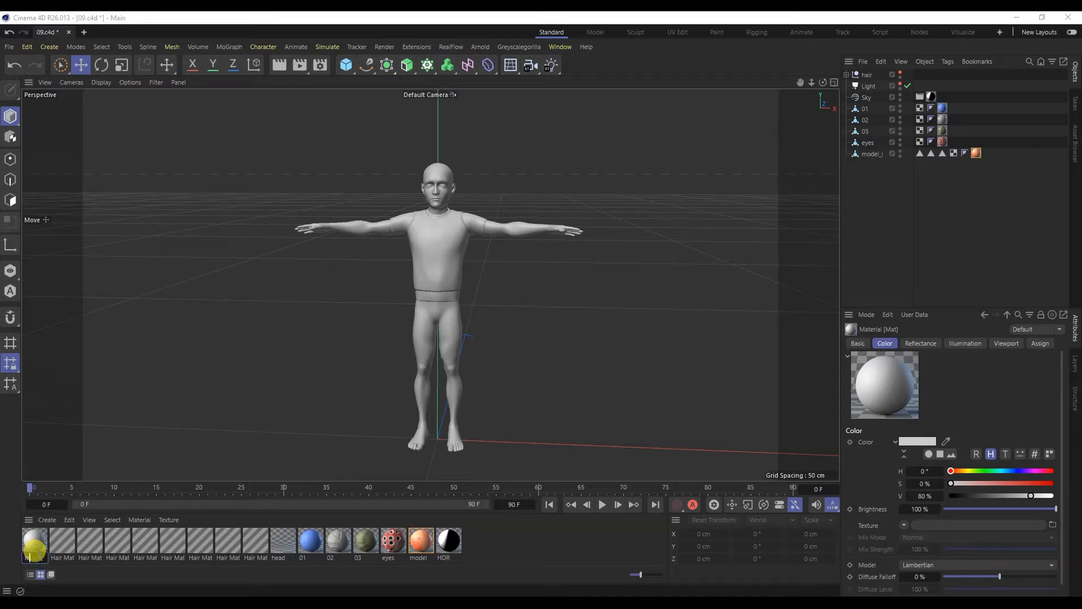
pyautogui.write('model')
pyautogui.press('Return')
pyautogui.moveTo(981, 157); pyautogui.dragTo(980, 156)
# - Create a material named eyes, colour it pale cyan (H 181°, S 16%), and assign it to the eyes object
pyautogui.doubleClick(516, 538)
pyautogui.doubleClick(30, 555)
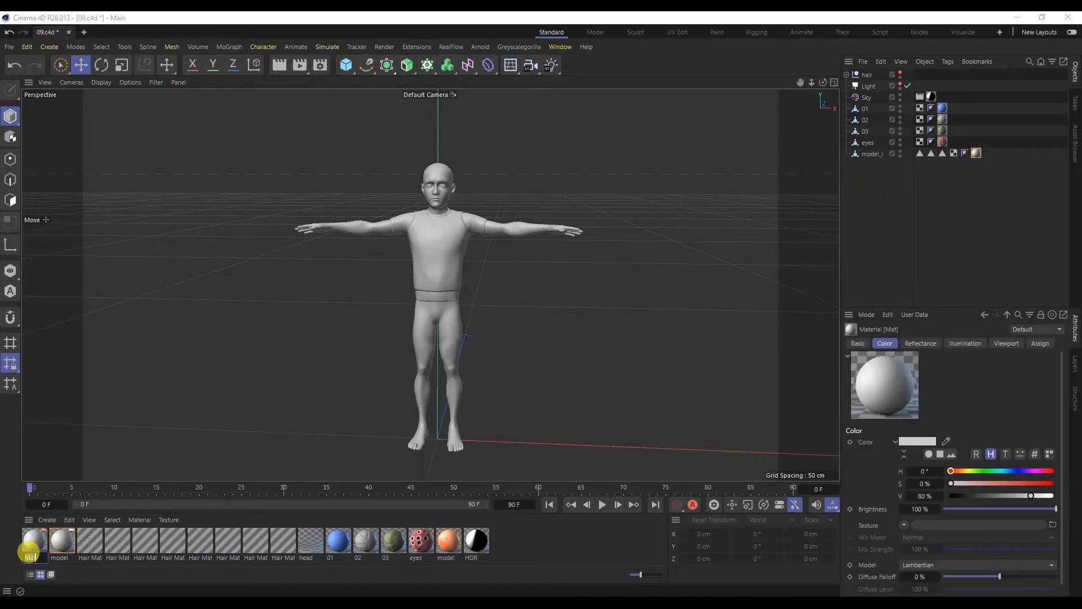
pyautogui.write('eyes')
pyautogui.press('Return')
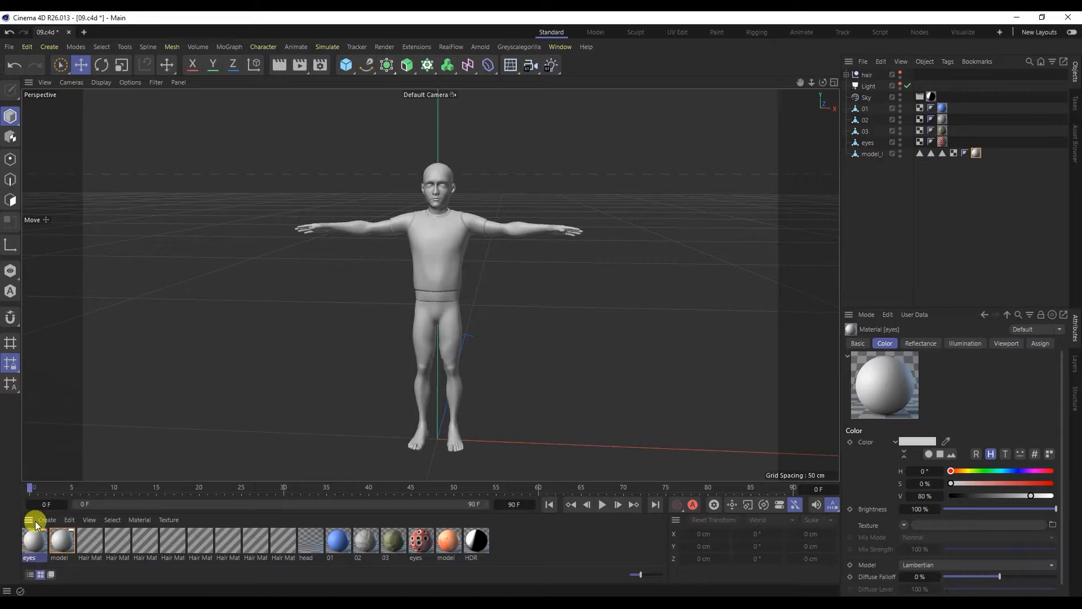
pyautogui.doubleClick(34, 551)
pyautogui.moveTo(245, 254)
pyautogui.mouseDown()
pyautogui.moveTo(313, 255)
pyautogui.moveTo(251, 266)
pyautogui.mouseUp()
pyautogui.click(400, 179)
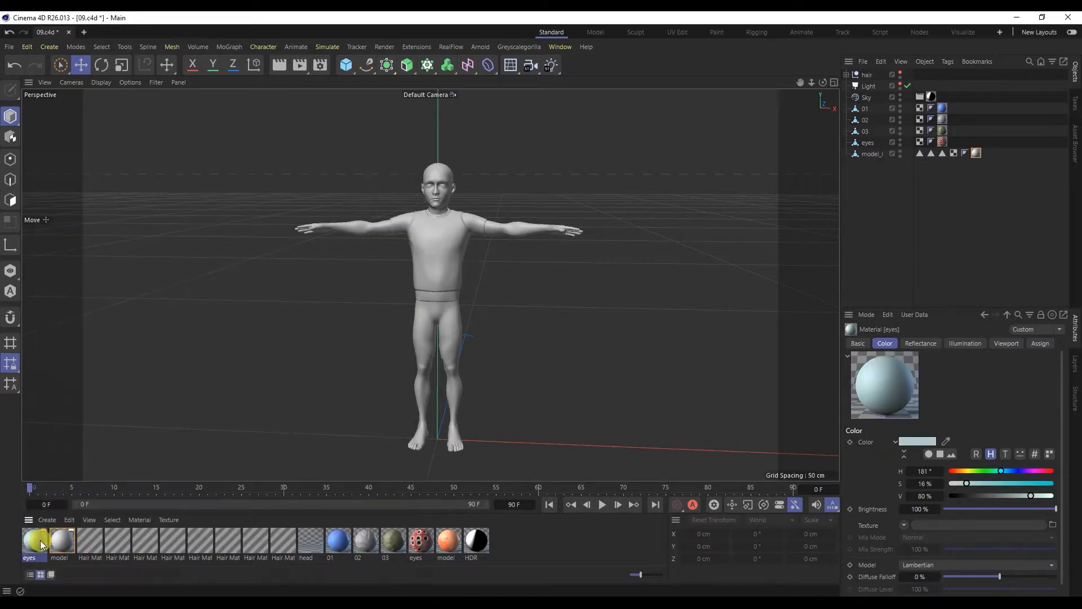
# - Create a material named 03, colour it purple (H 283°, S 51%), and assign it to object 03
pyautogui.doubleClick(558, 555)
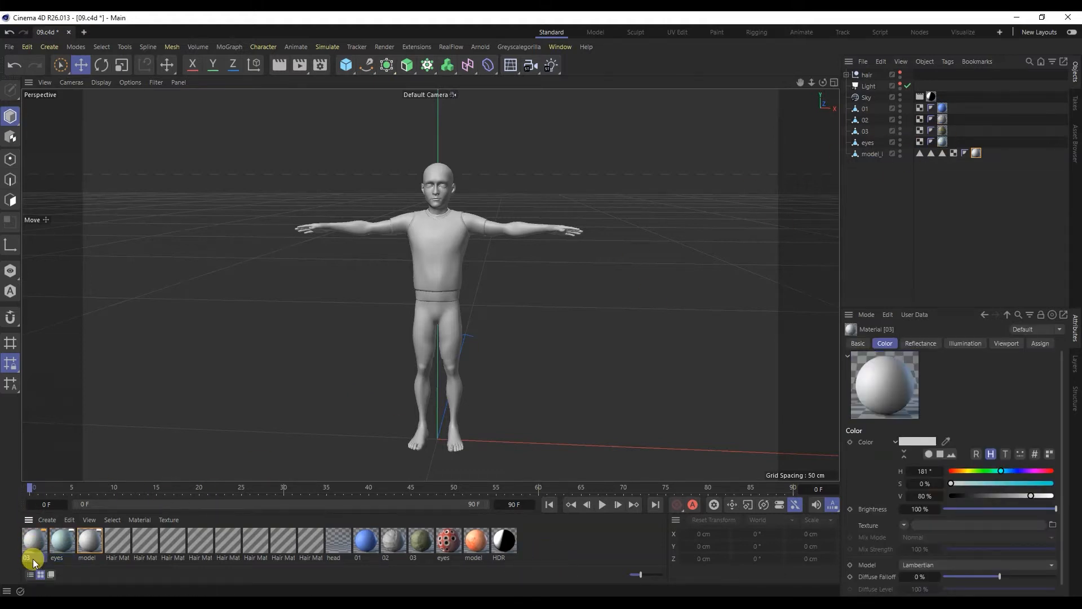
pyautogui.doubleClick(40, 547)
pyautogui.click(373, 254)
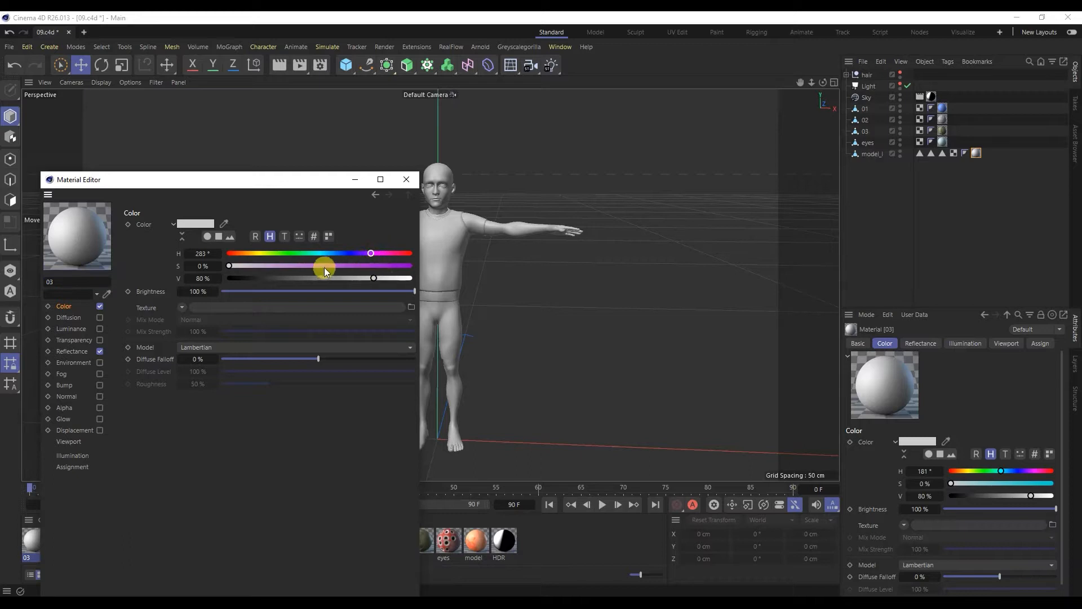
pyautogui.click(321, 266)
pyautogui.click(408, 181)
pyautogui.moveTo(41, 536); pyautogui.dragTo(449, 428)
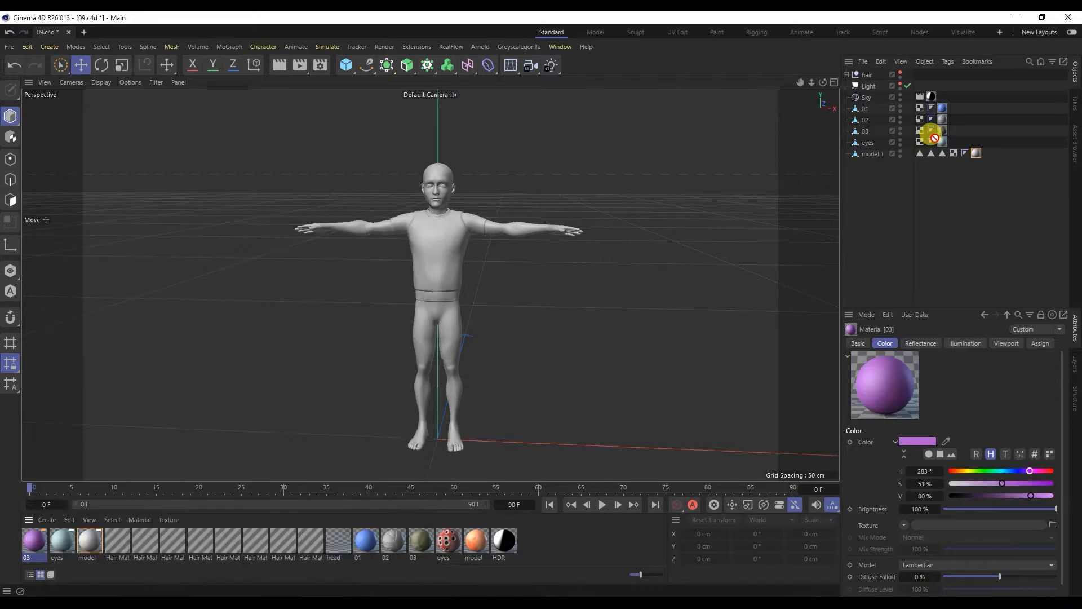
# - Create a material named 02, colour it magenta (H 319°, S 88%), and assign it to object 02
pyautogui.doubleClick(555, 547)
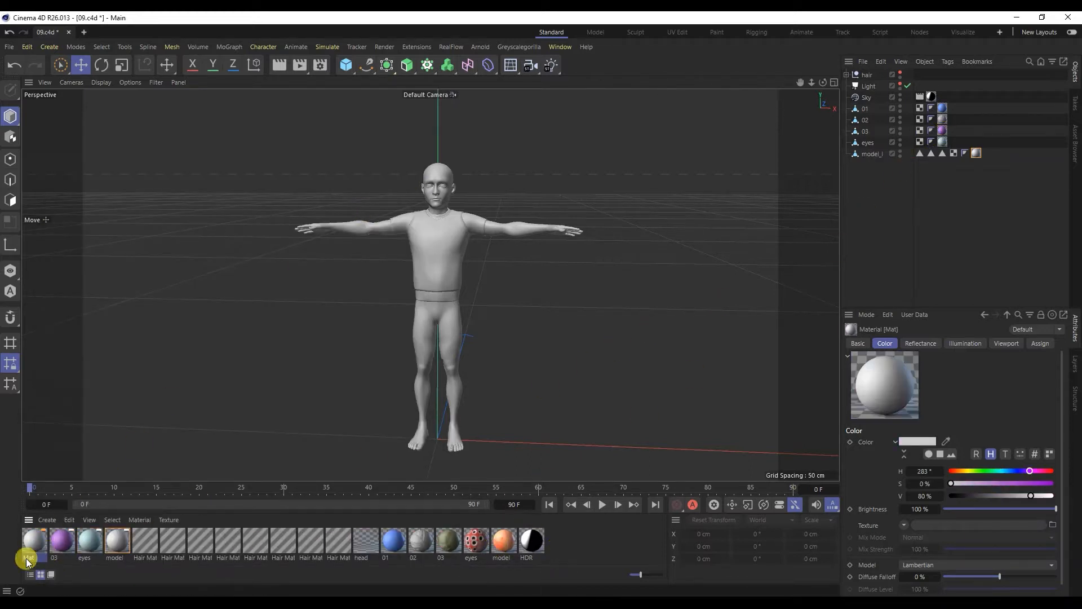
pyautogui.doubleClick(32, 539)
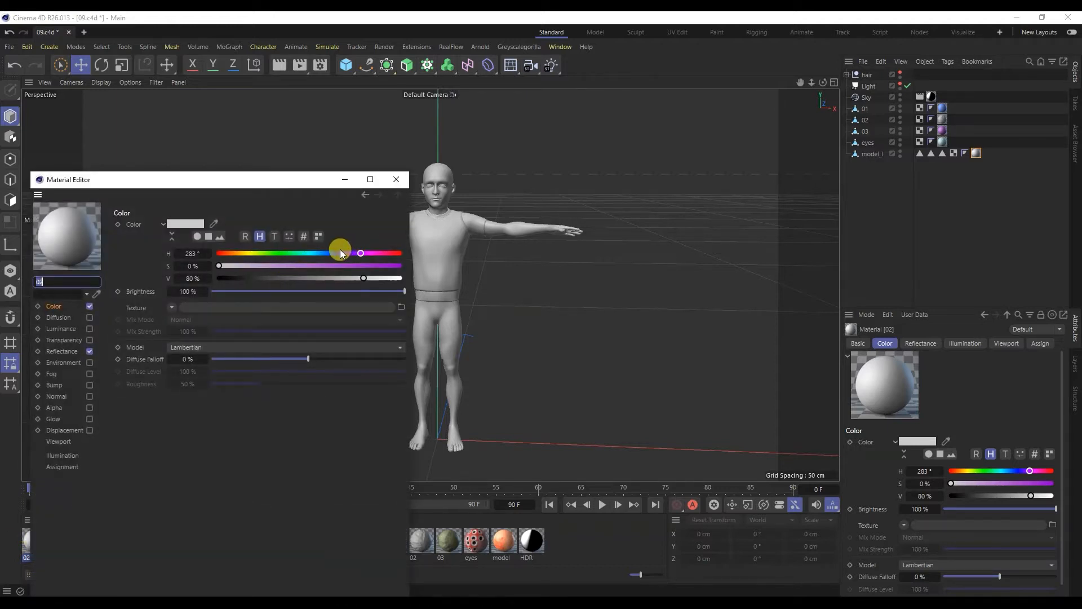
pyautogui.click(380, 254)
pyautogui.click(379, 266)
pyautogui.click(402, 184)
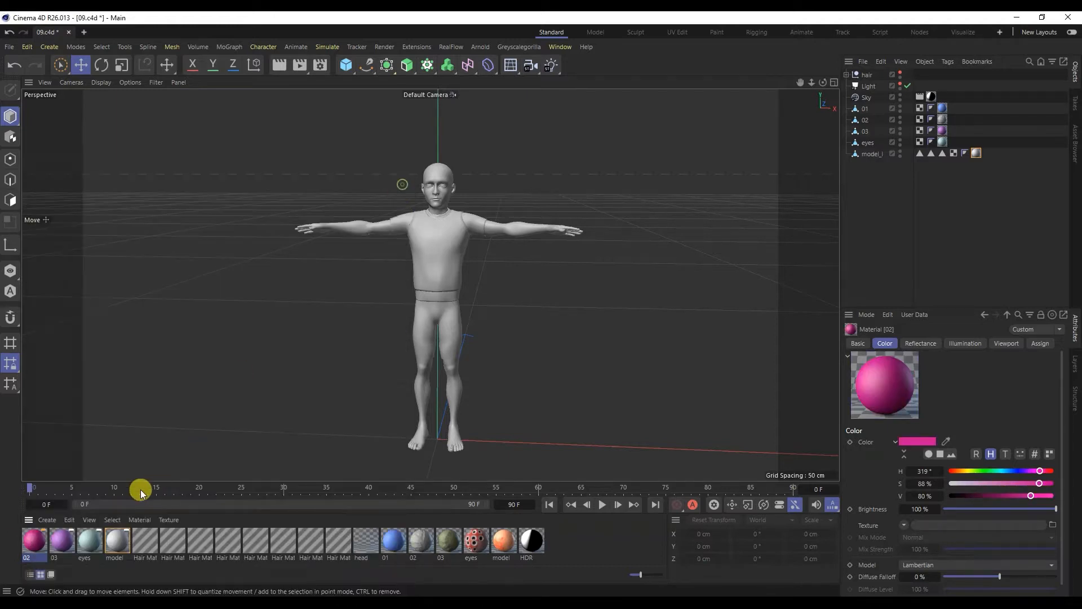
# - Create a material named 01, colour it beige (H 39°, S 15%), and assign it to object 01
pyautogui.doubleClick(602, 551)
pyautogui.doubleClick(29, 557)
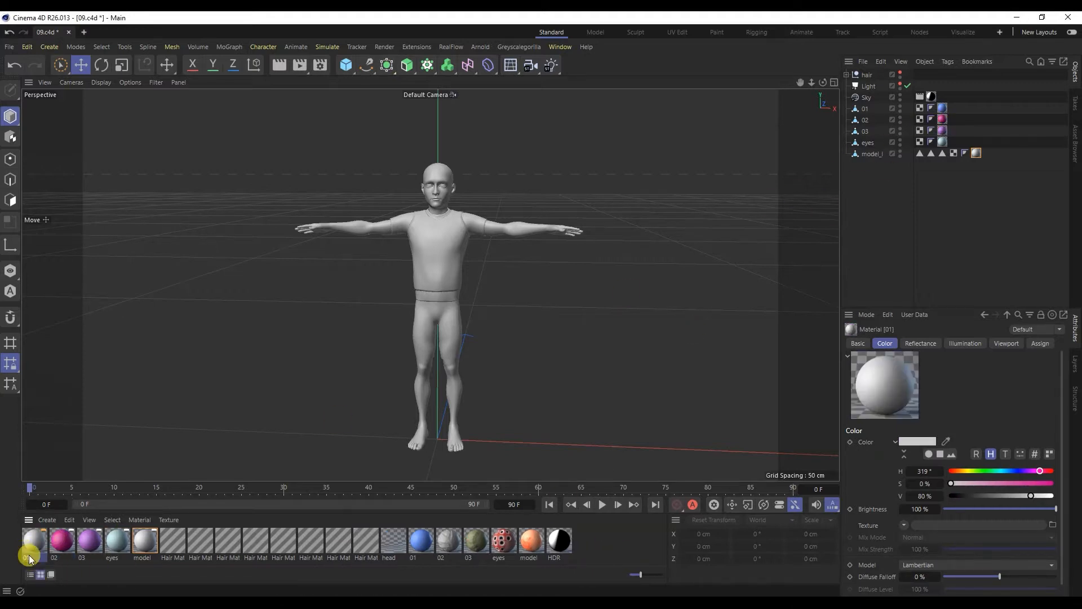
pyautogui.doubleClick(32, 542)
pyautogui.click(248, 254)
pyautogui.click(256, 265)
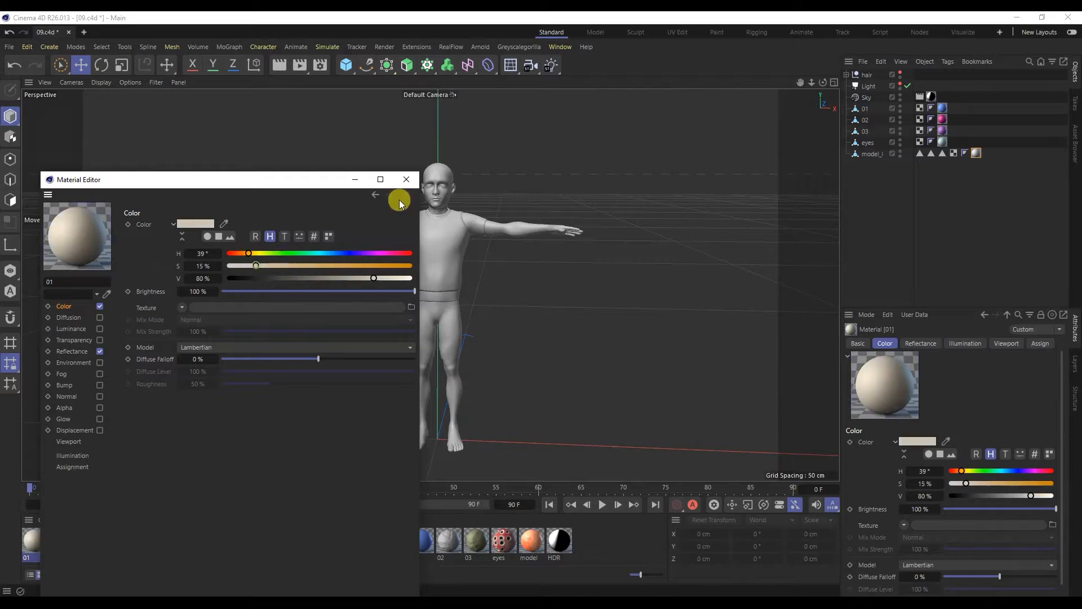
pyautogui.click(409, 181)
# - Select objects 01, 02, 03, eyes and the model, and export to FBX version 7.7 (2019) with materials included
pyautogui.click(1008, 213)
pyautogui.moveTo(1017, 198); pyautogui.dragTo(813, 89)
pyautogui.click(953, 211)
pyautogui.click(9, 47)
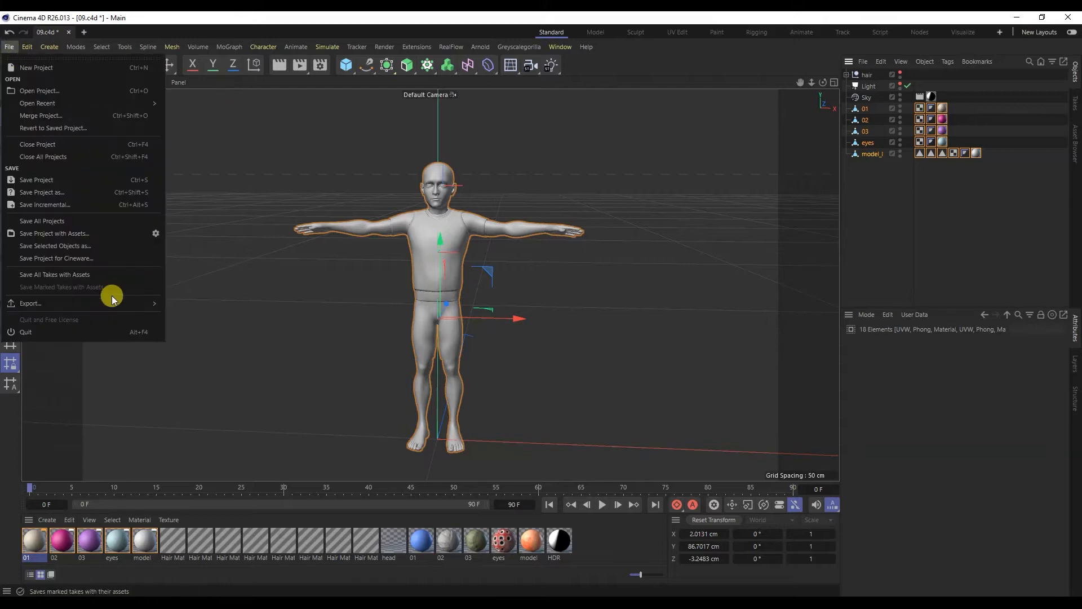
pyautogui.moveTo(152, 304)
pyautogui.click(208, 403)
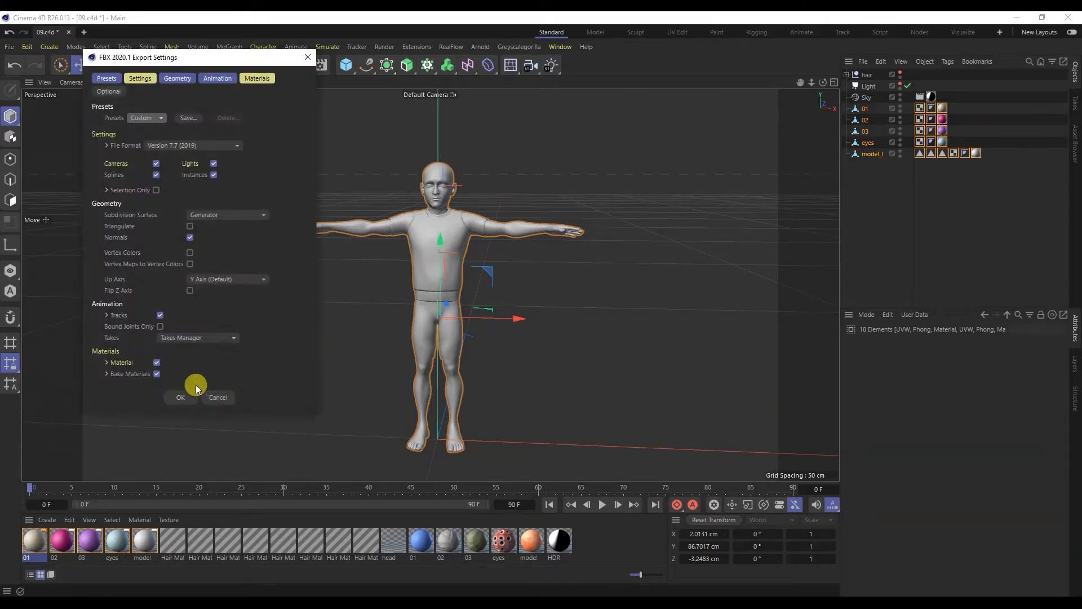
pyautogui.click(180, 397)
pyautogui.doubleClick(512, 168)
pyautogui.click(554, 303)
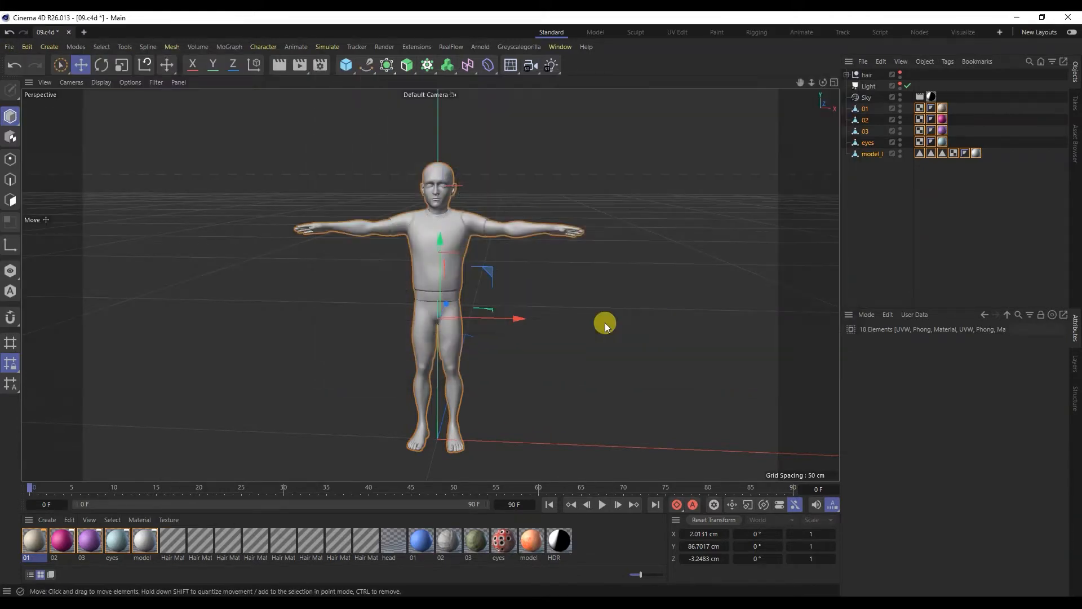
# - Switch to Mixamo in the browser and upload the exported FBX character file
pyautogui.click(227, 588)
pyautogui.click(941, 183)
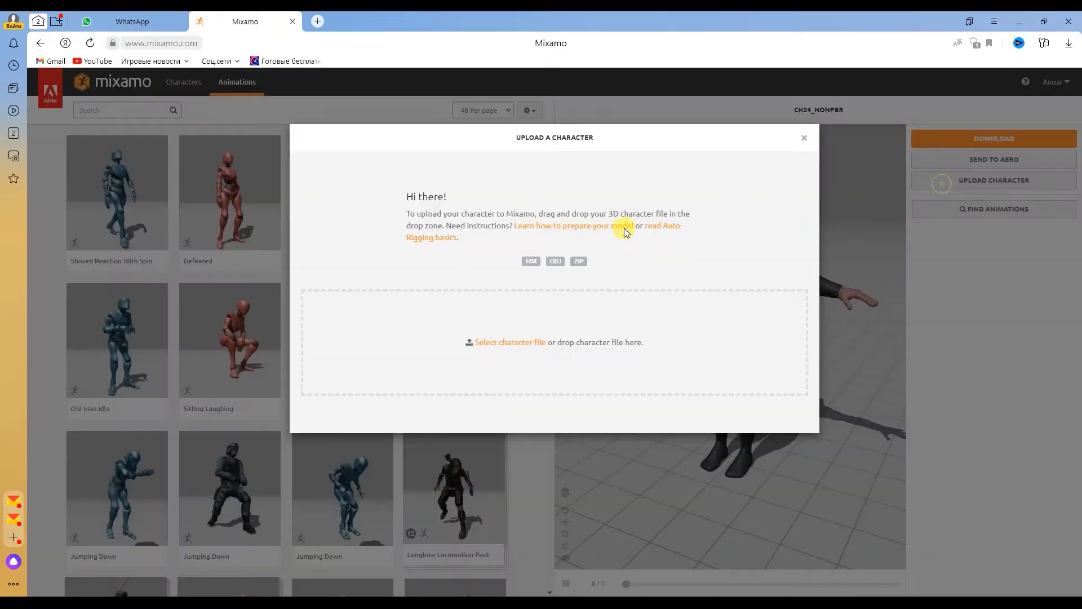
pyautogui.click(527, 342)
pyautogui.doubleClick(247, 99)
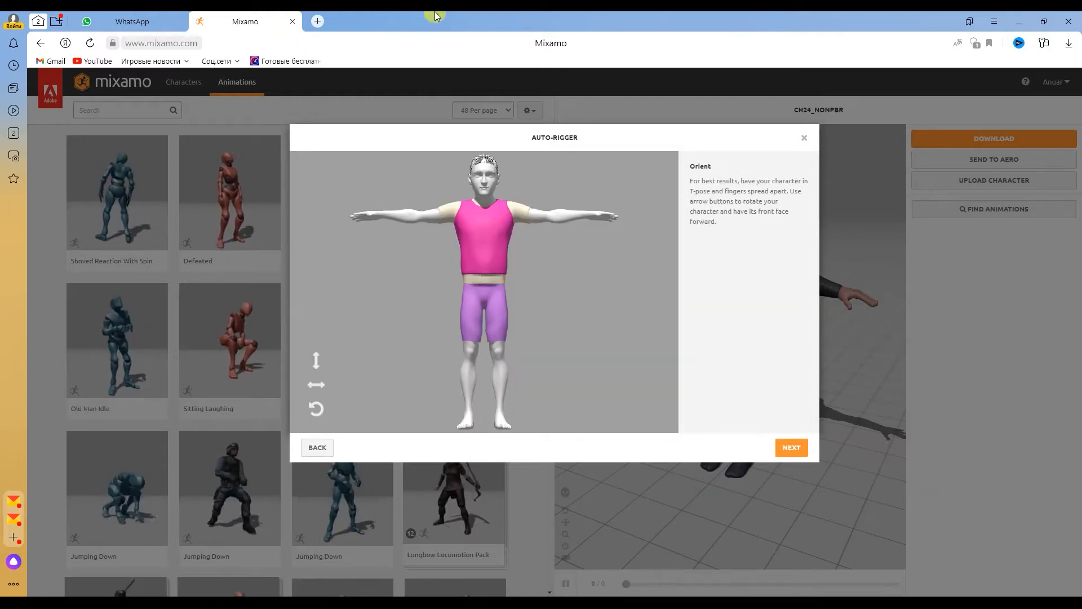
# - Accept the orientation, place symmetric chin, wrist, elbow, knee and groin markers, and start auto-rigging with Standard Skeleton (65)
pyautogui.click(789, 447)
pyautogui.moveTo(397, 273)
pyautogui.mouseDown()
pyautogui.moveTo(477, 217)
pyautogui.moveTo(483, 181)
pyautogui.moveTo(485, 195)
pyautogui.mouseUp()
pyautogui.moveTo(351, 321); pyautogui.dragTo(383, 213)
pyautogui.moveTo(350, 351)
pyautogui.mouseDown()
pyautogui.moveTo(448, 335)
pyautogui.moveTo(441, 244)
pyautogui.moveTo(418, 215)
pyautogui.mouseUp()
pyautogui.moveTo(351, 377); pyautogui.dragTo(468, 351)
pyautogui.moveTo(349, 405)
pyautogui.mouseDown()
pyautogui.moveTo(442, 366)
pyautogui.moveTo(485, 309)
pyautogui.mouseUp()
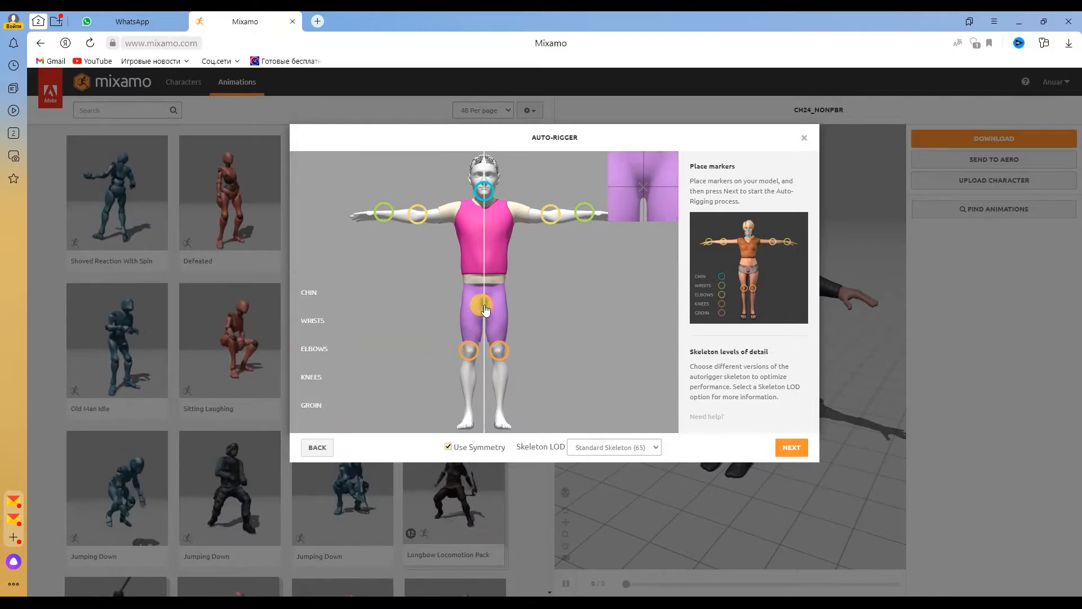
pyautogui.click(778, 446)
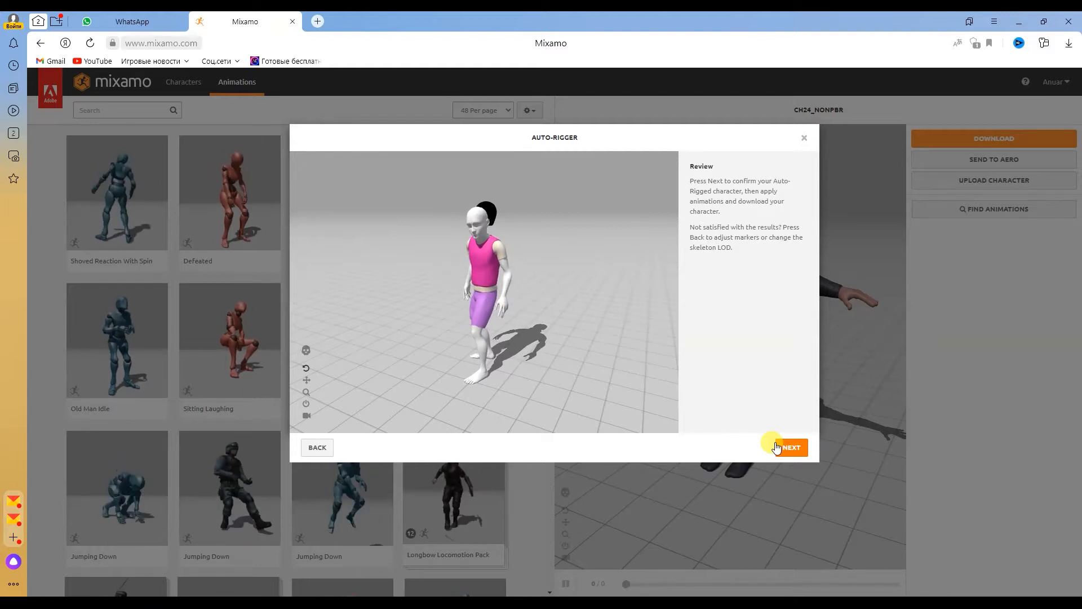
# - Inspect the auto-rigged character from another angle and accept it as the active character
pyautogui.moveTo(504, 261); pyautogui.dragTo(561, 265)
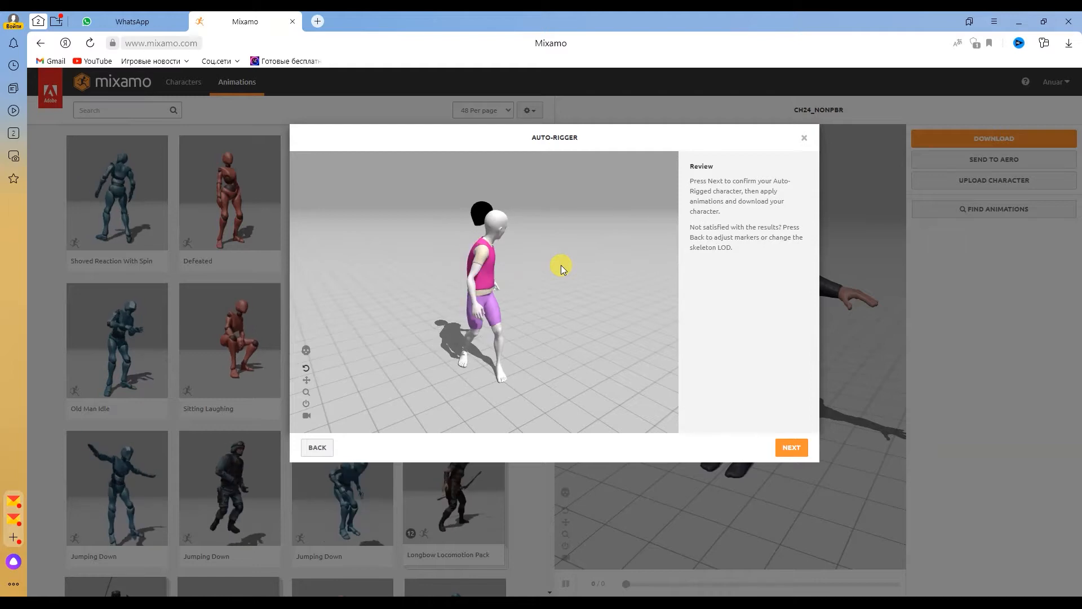
pyautogui.click(790, 448)
pyautogui.click(785, 449)
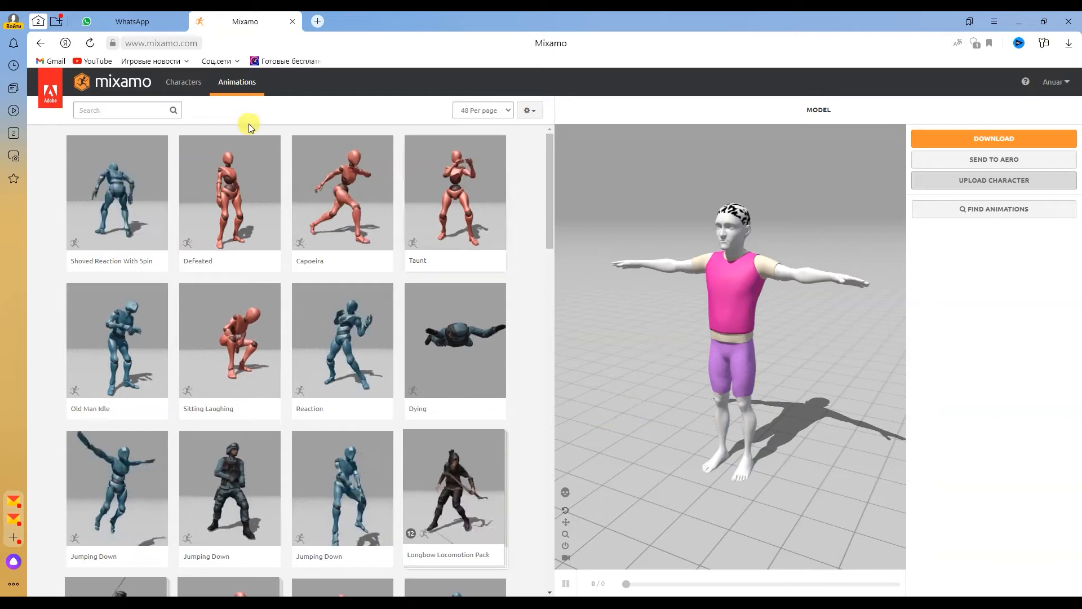
# - Search the animations for "pose" and apply the Male Standing Pose with crossed legs and one arm stretched out
pyautogui.click(115, 109)
pyautogui.write('pose')
pyautogui.press('Return')
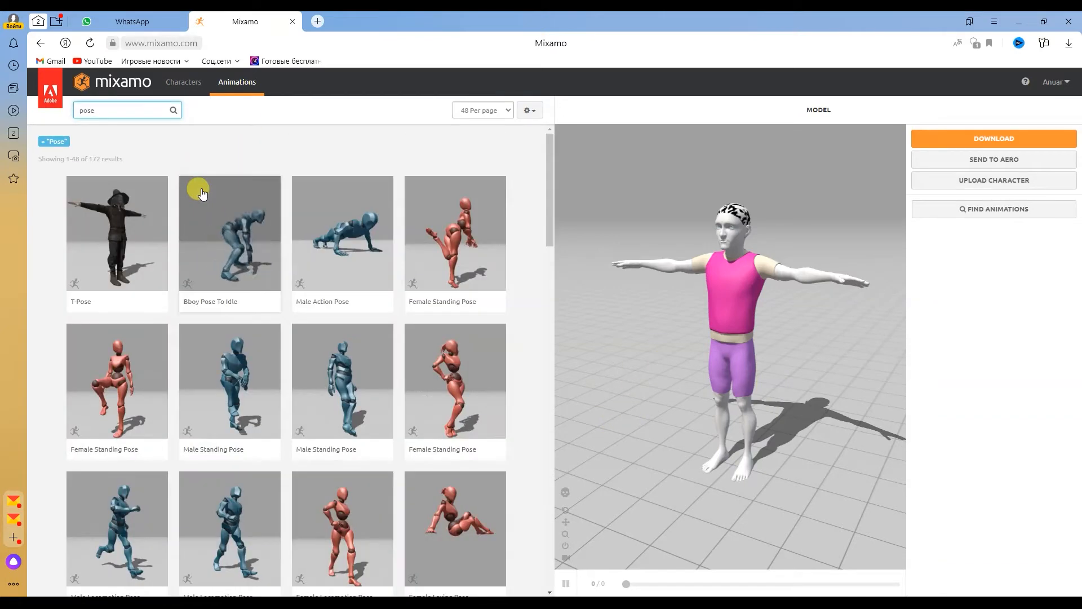
pyautogui.scroll(-1, 202, 193)
pyautogui.scroll(-8, 202, 193)
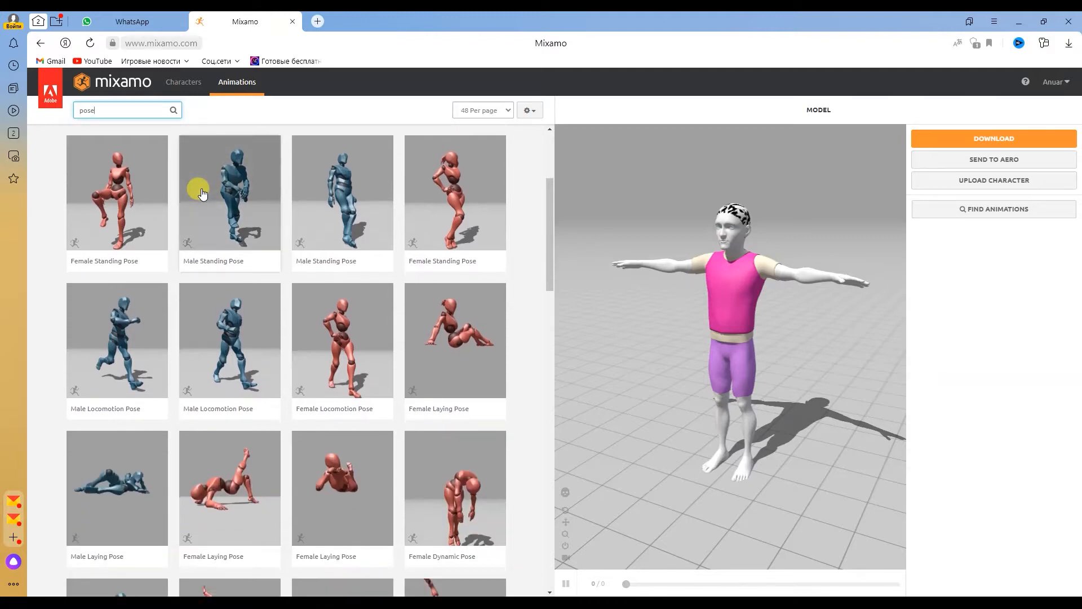
pyautogui.scroll(-7, 202, 193)
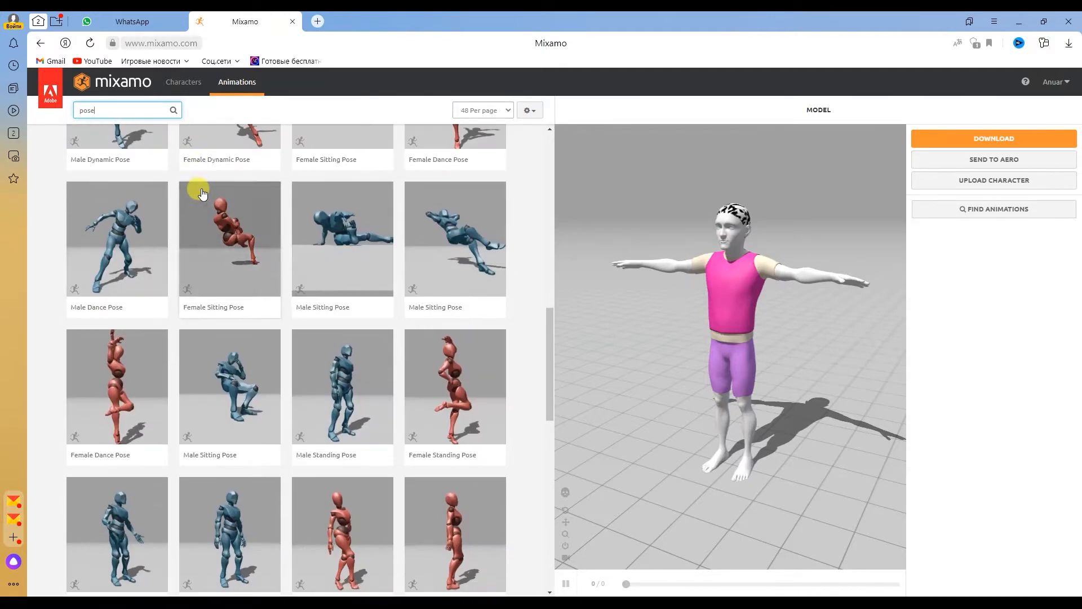
pyautogui.scroll(-5, 202, 193)
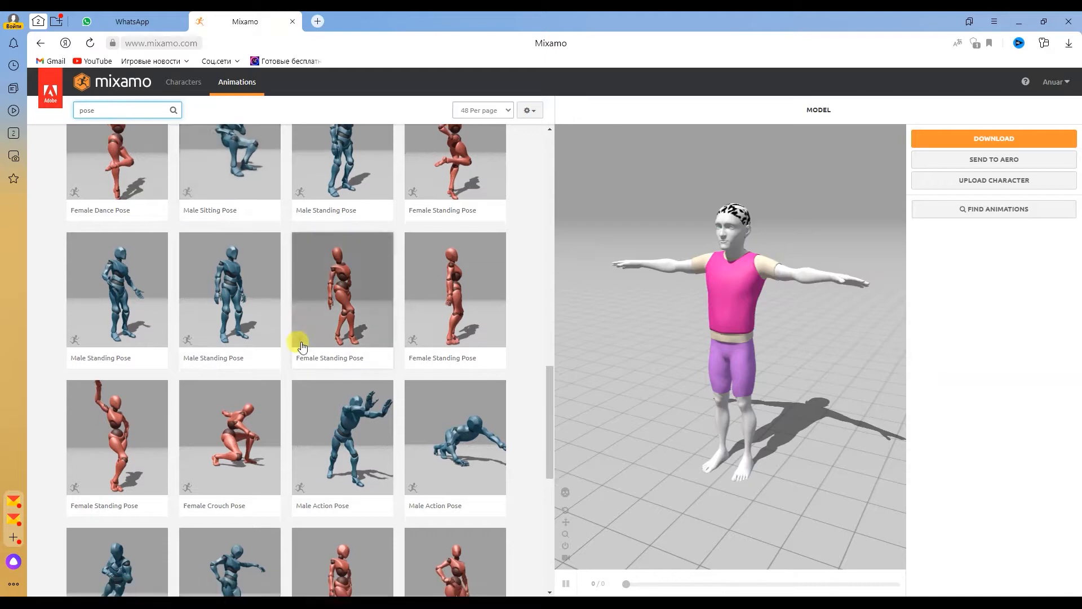
pyautogui.scroll(-2, 242, 299)
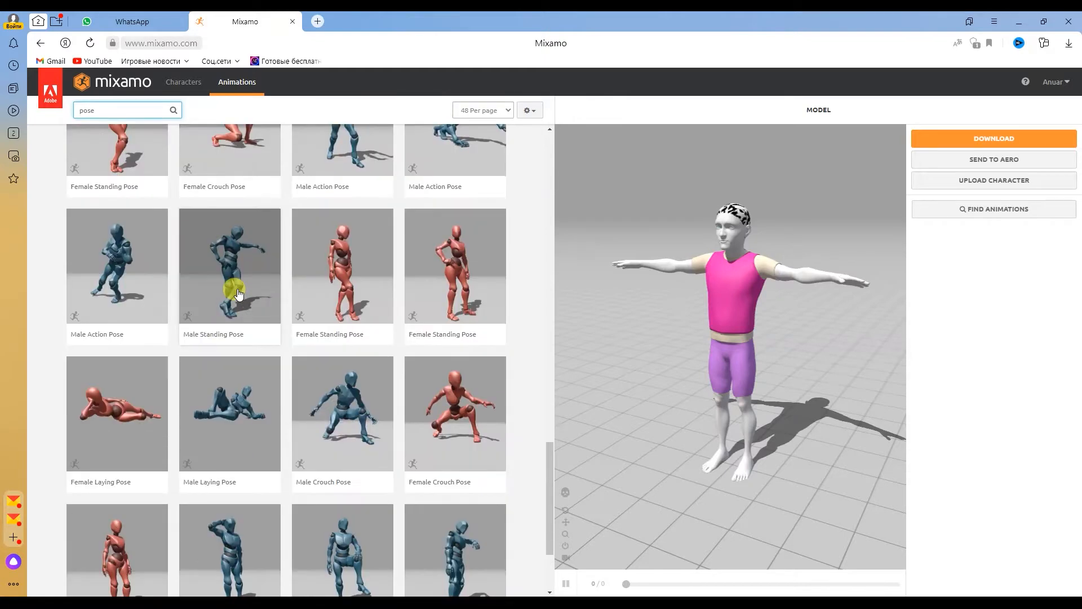
pyautogui.click(236, 302)
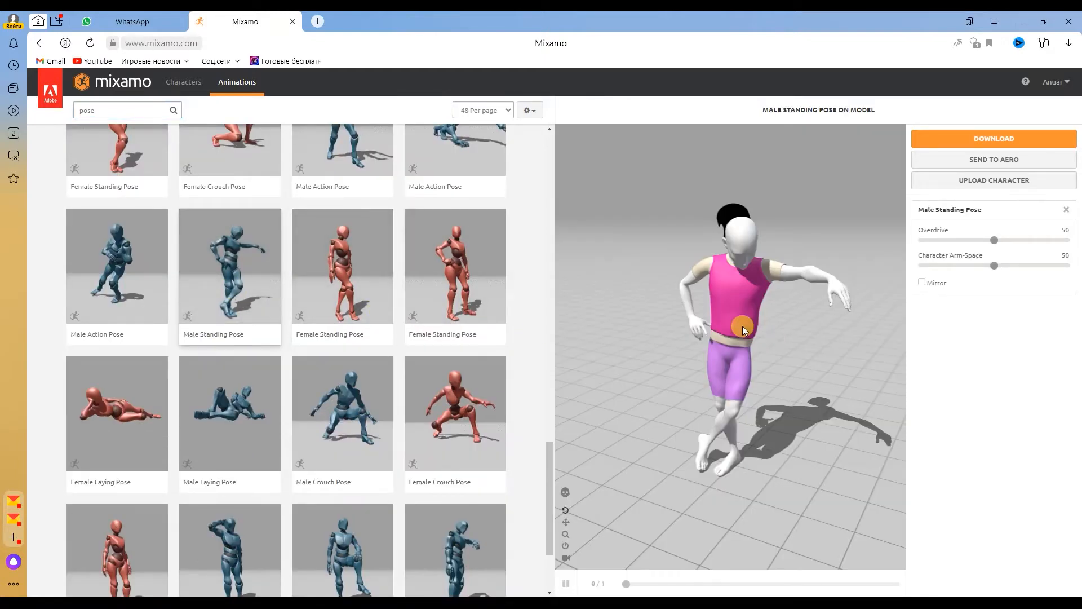
pyautogui.moveTo(780, 313)
pyautogui.mouseDown()
pyautogui.moveTo(705, 304)
pyautogui.moveTo(791, 307)
pyautogui.mouseUp()
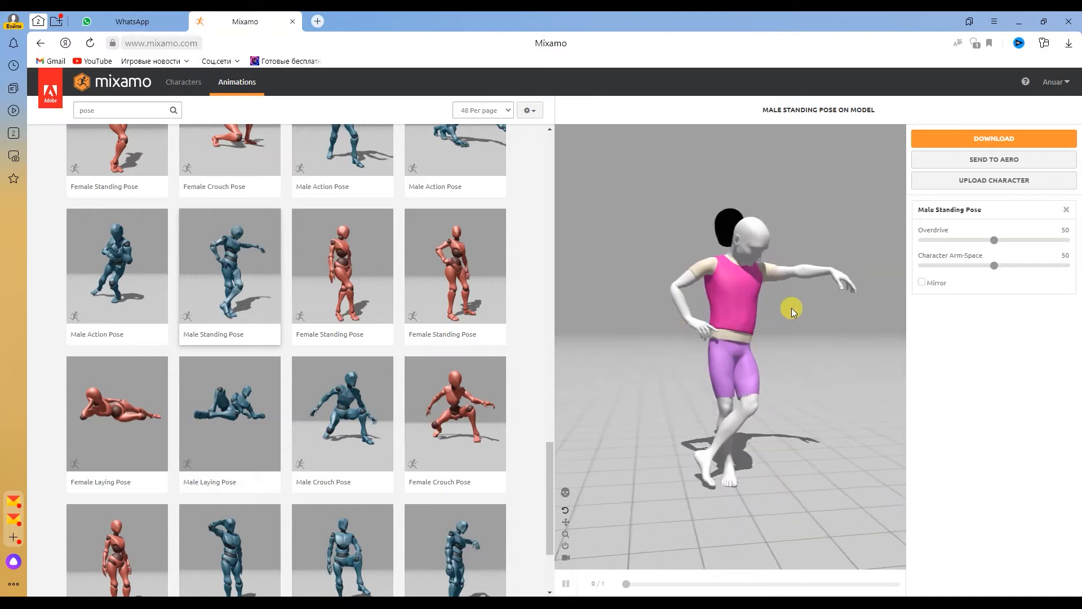
# - Apply the Male Standing Pose with one raised knee to the character and view it from another angle
pyautogui.scroll(-2, 362, 420)
pyautogui.click(355, 431)
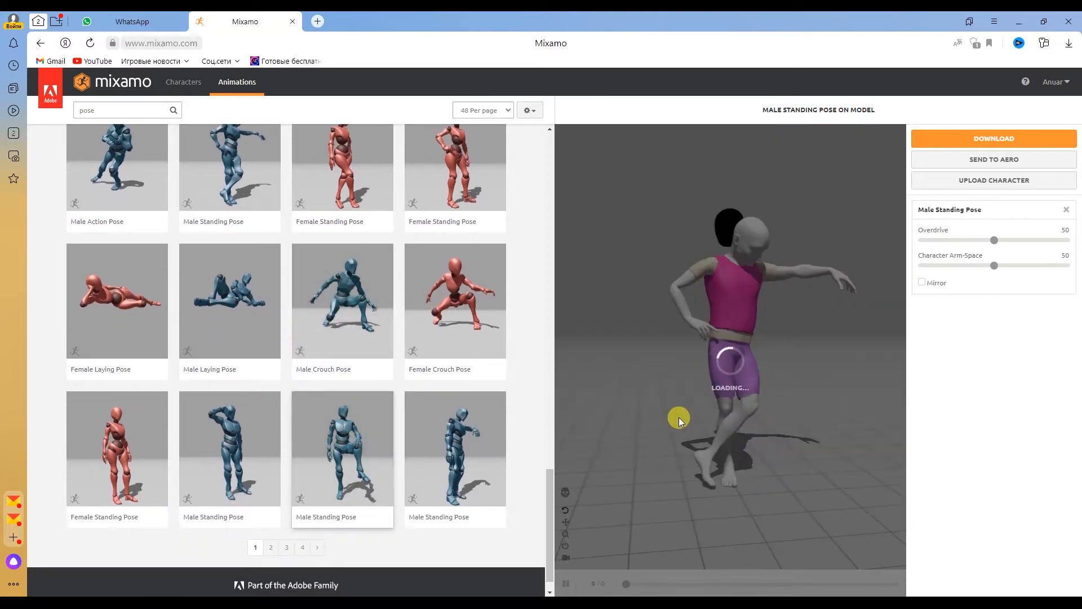
pyautogui.moveTo(679, 417); pyautogui.dragTo(704, 427)
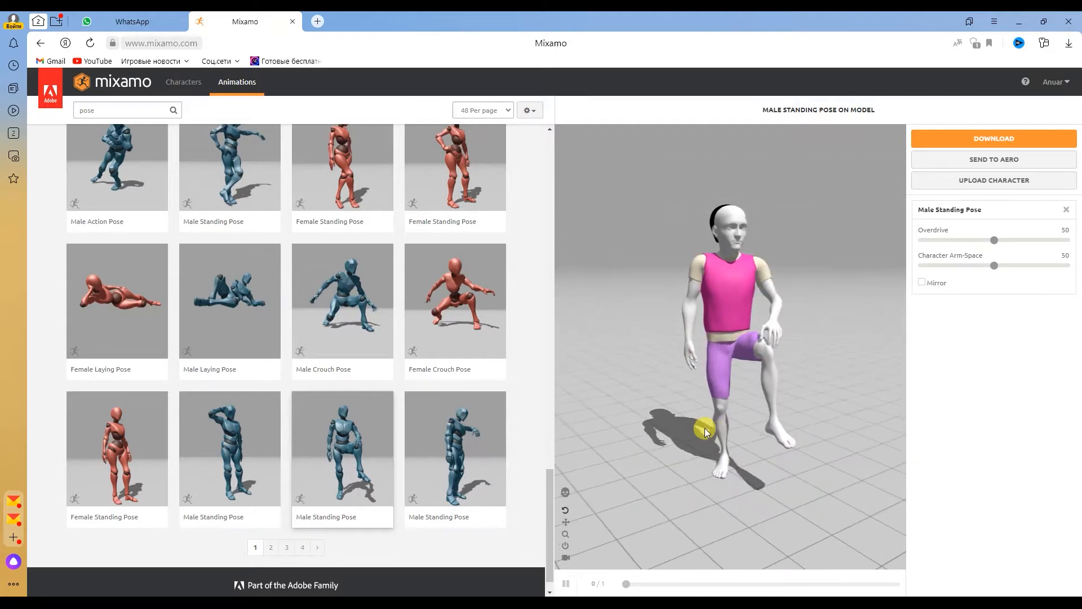
# - Apply the Male Sitting Pose with clasped hands from results page 2 and download it as FBX Binary with skin at 30 fps
pyautogui.click(270, 547)
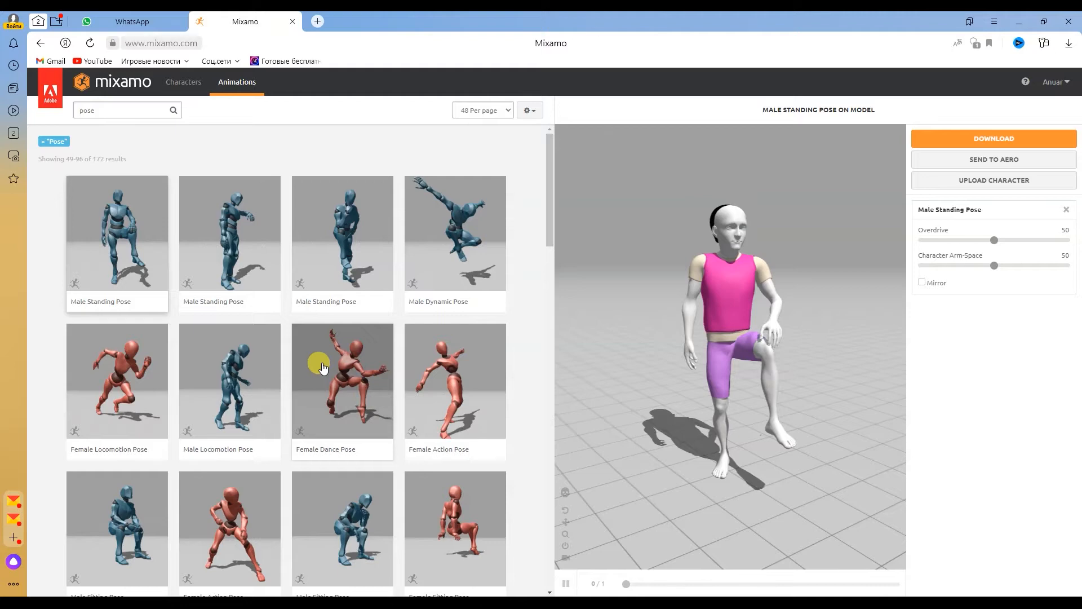
pyautogui.scroll(-1, 319, 343)
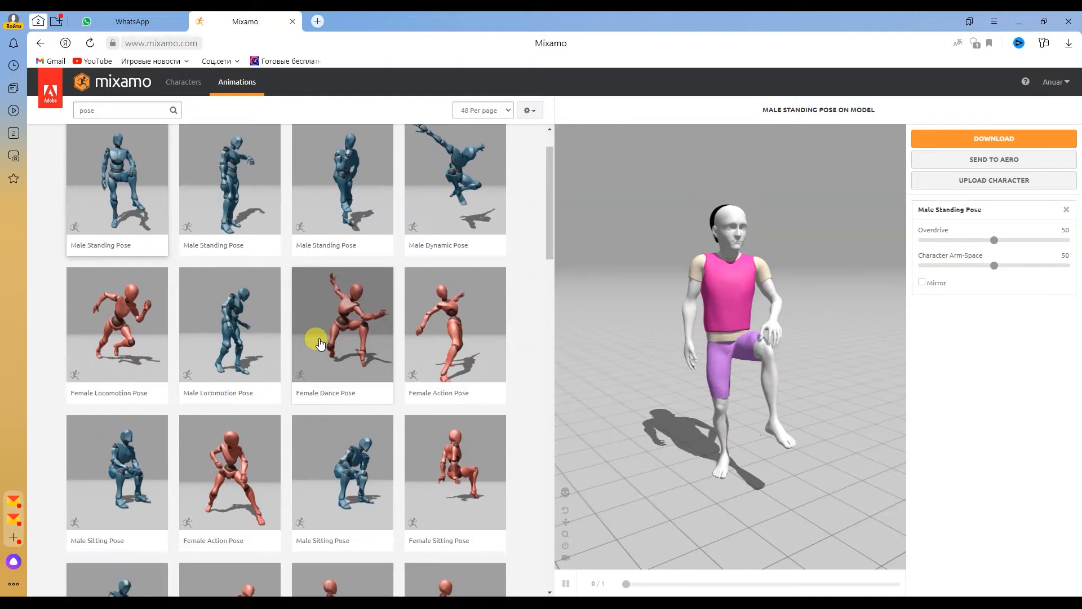
pyautogui.scroll(-2, 319, 343)
pyautogui.scroll(-2, 319, 338)
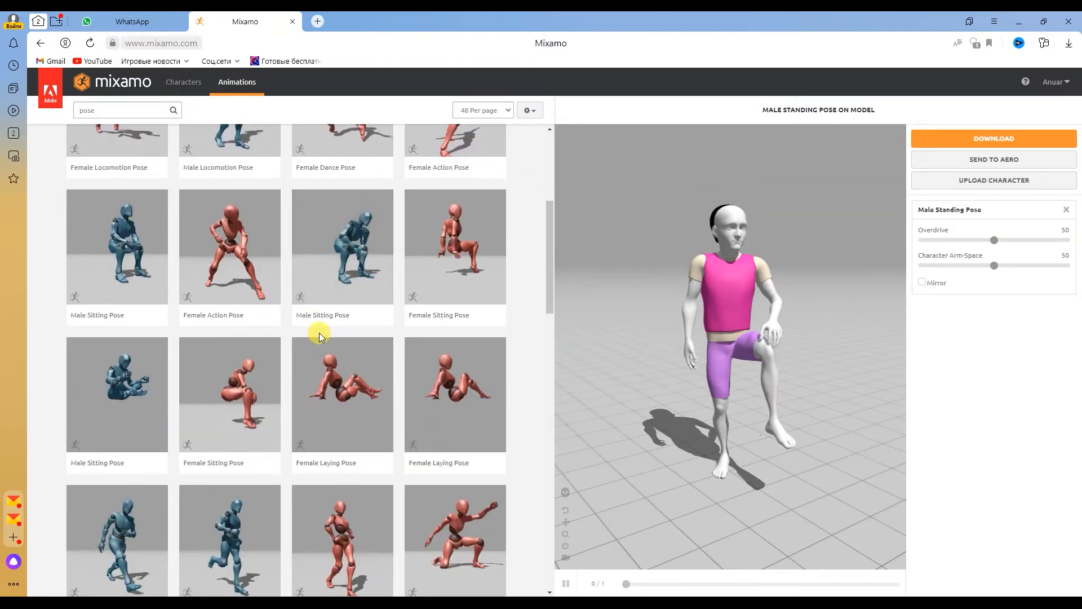
pyautogui.click(138, 276)
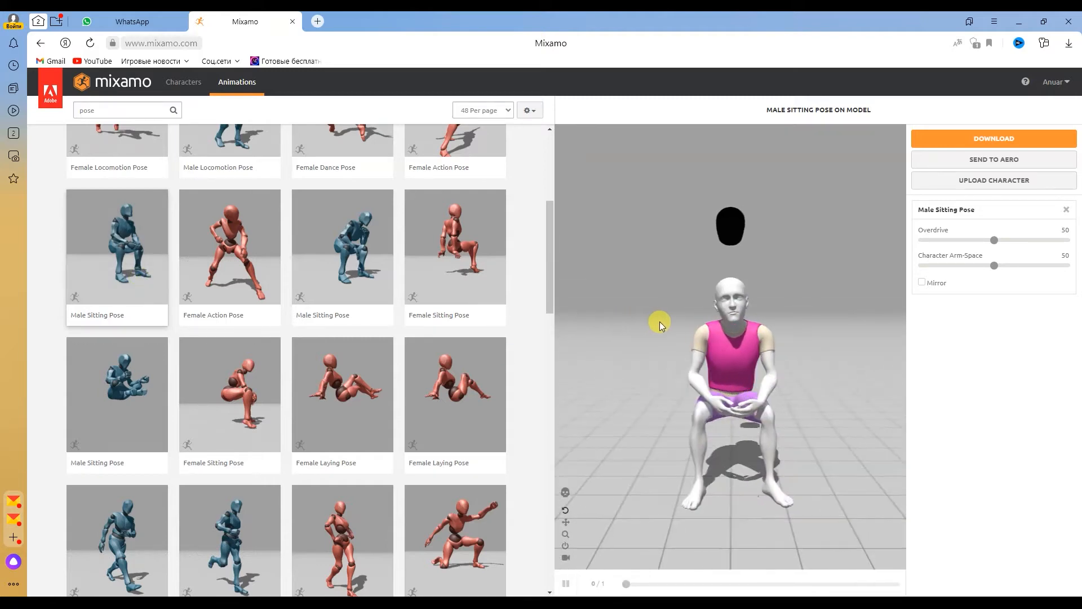
pyautogui.moveTo(658, 322); pyautogui.dragTo(648, 320)
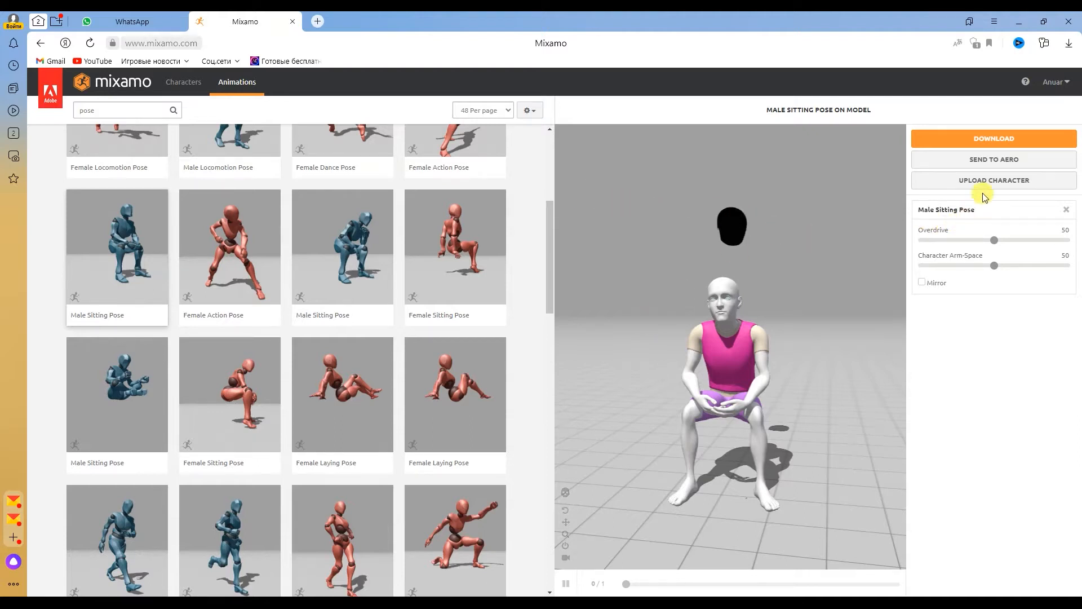
pyautogui.click(984, 138)
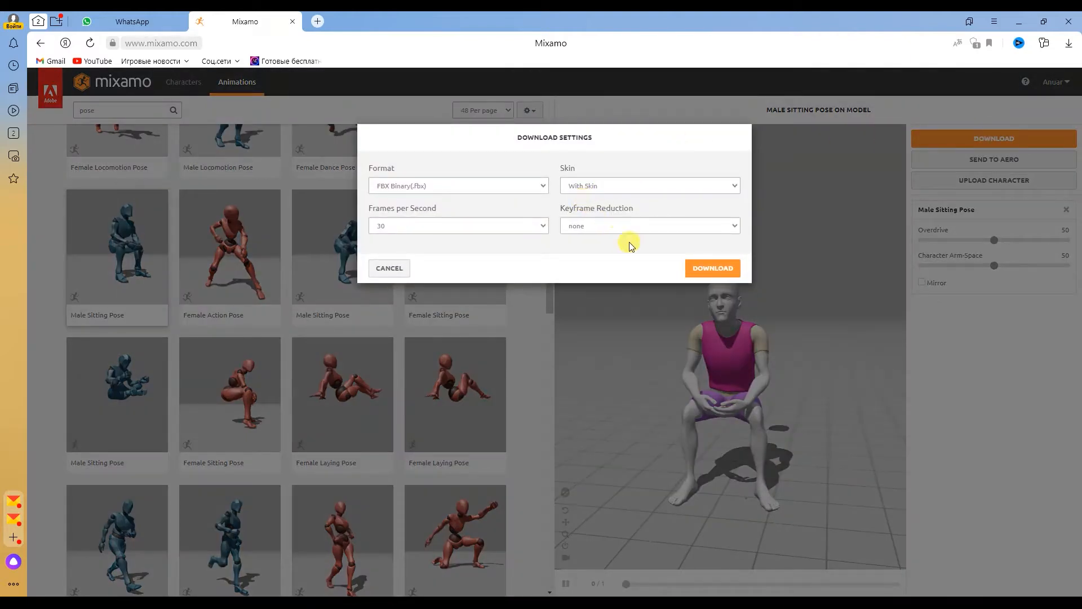
pyautogui.click(698, 268)
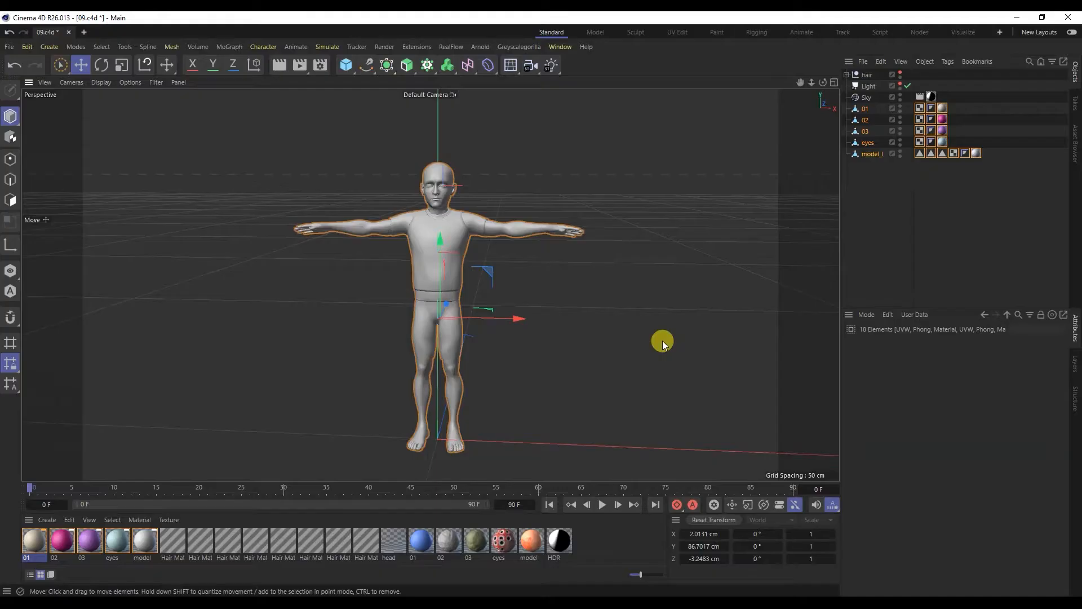
# - Switch to Cinema 4D, create a new project and merge Male Sitting Pose.fbx into it with the default FBX import settings
pyautogui.click(662, 342)
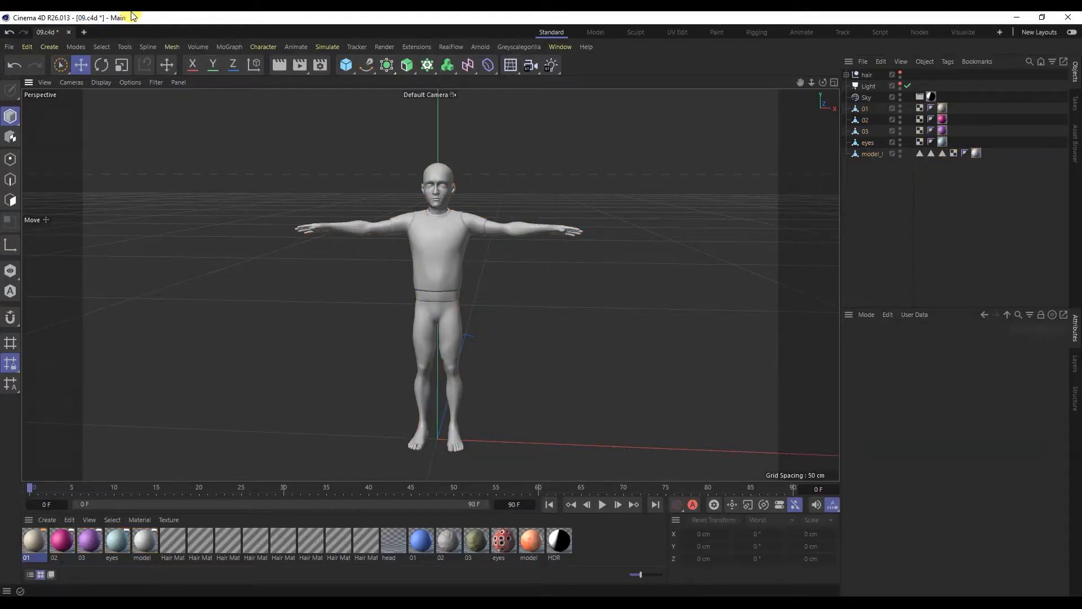
pyautogui.click(83, 33)
pyautogui.click(9, 47)
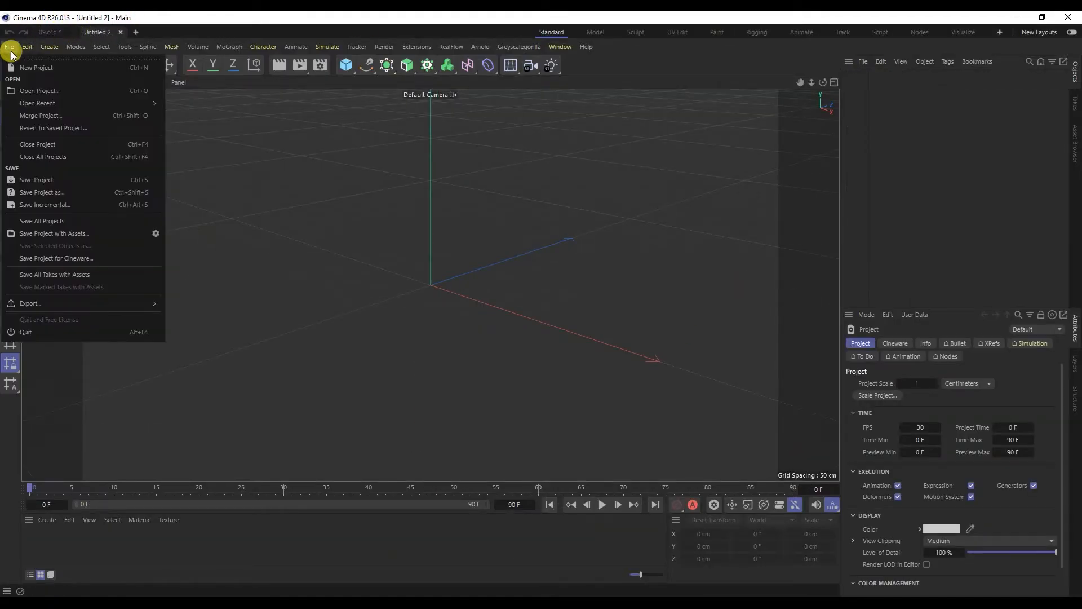
pyautogui.click(41, 115)
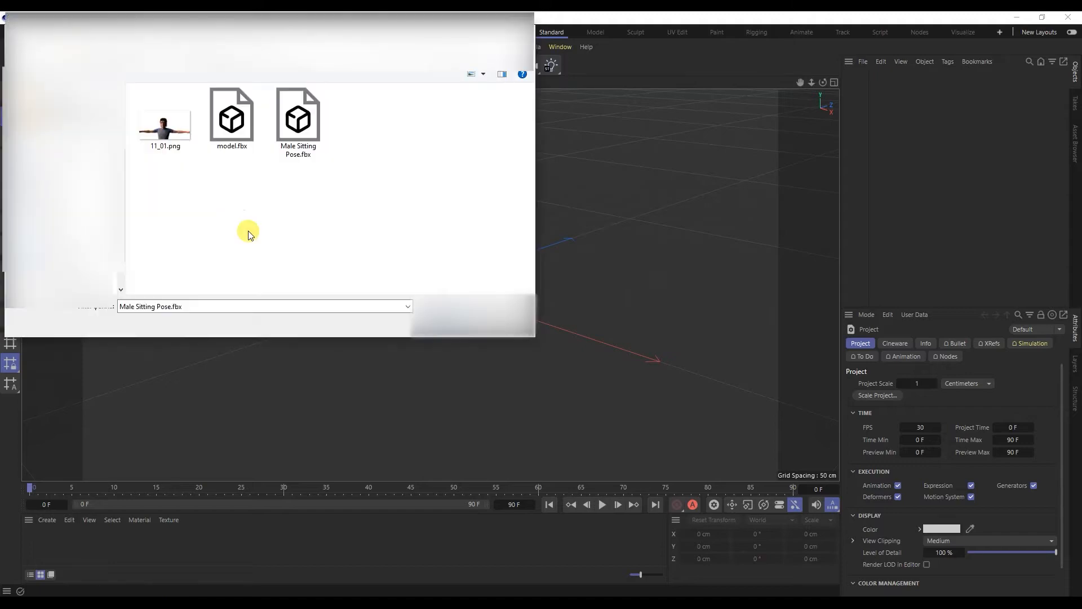
pyautogui.doubleClick(305, 157)
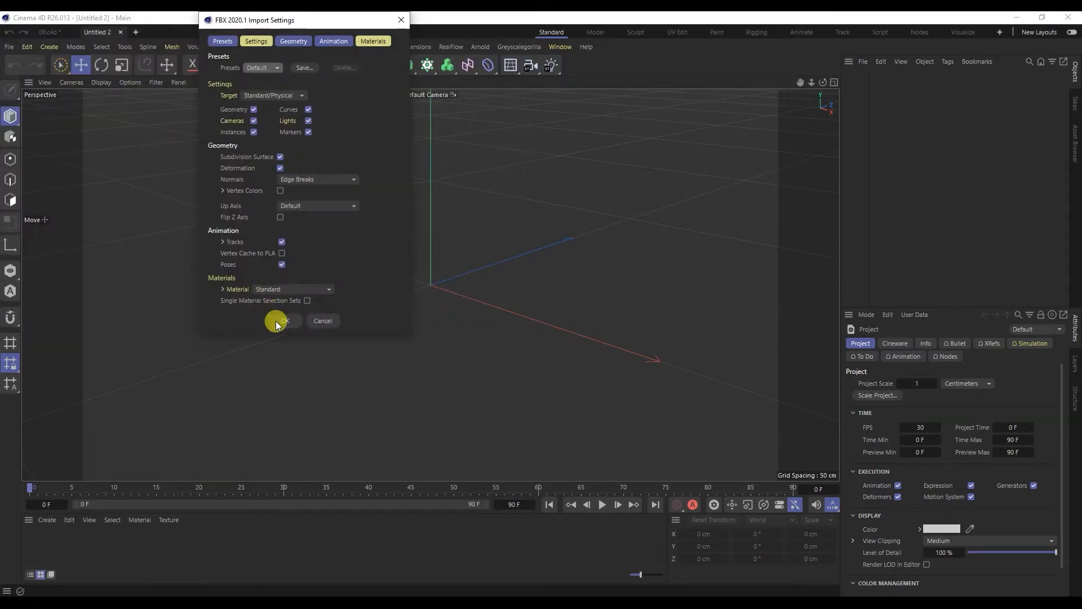
pyautogui.click(276, 320)
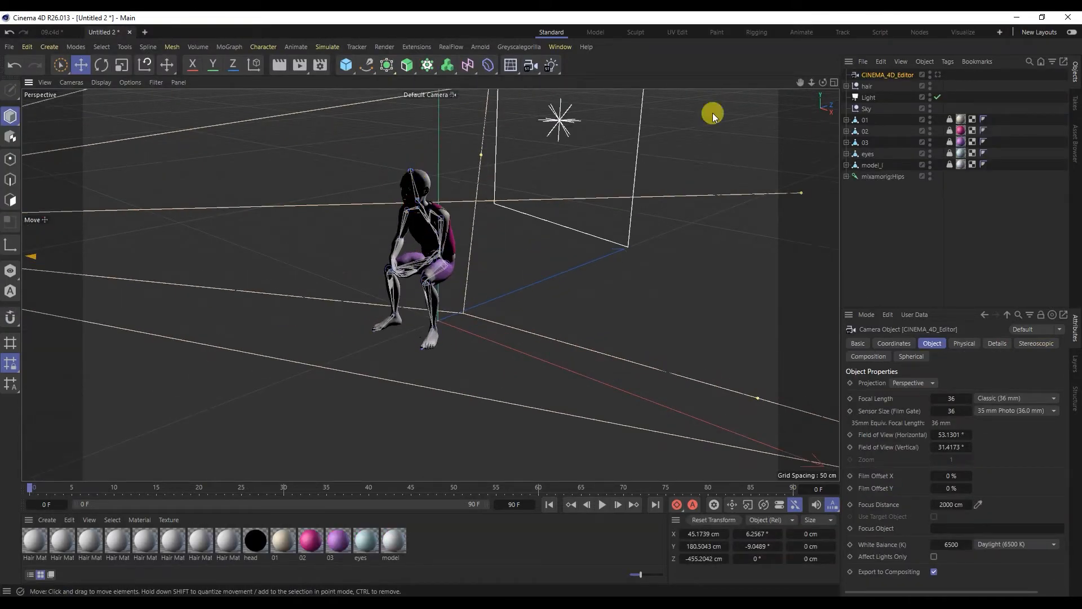
# - Delete the imported CINEMA_4D_Editor camera and the hair, Light and Sky objects, leaving the character meshes and rig
pyautogui.press('Delete')
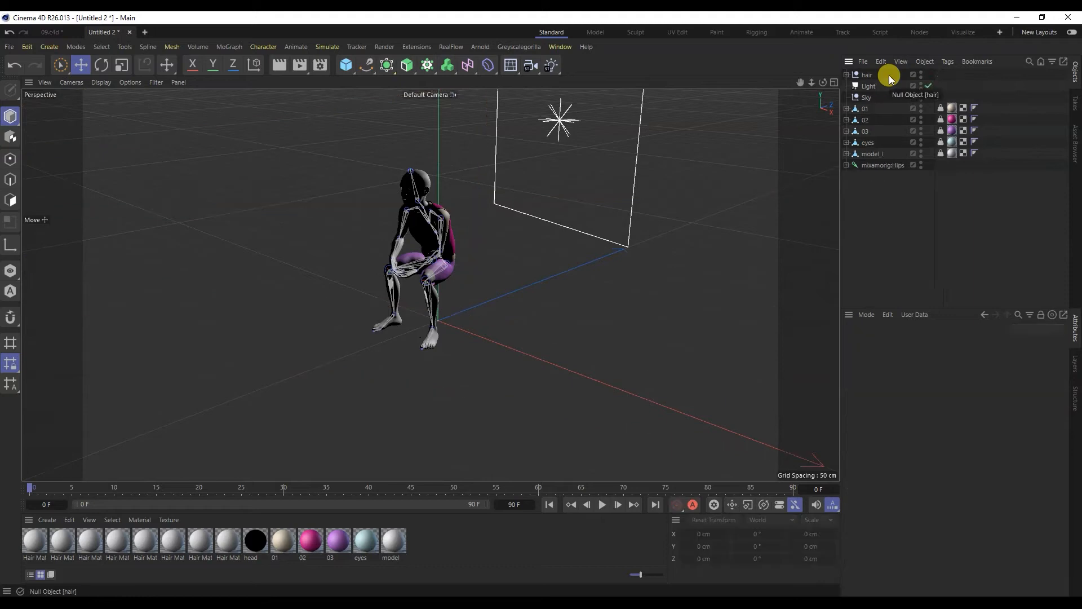
pyautogui.press('Delete')
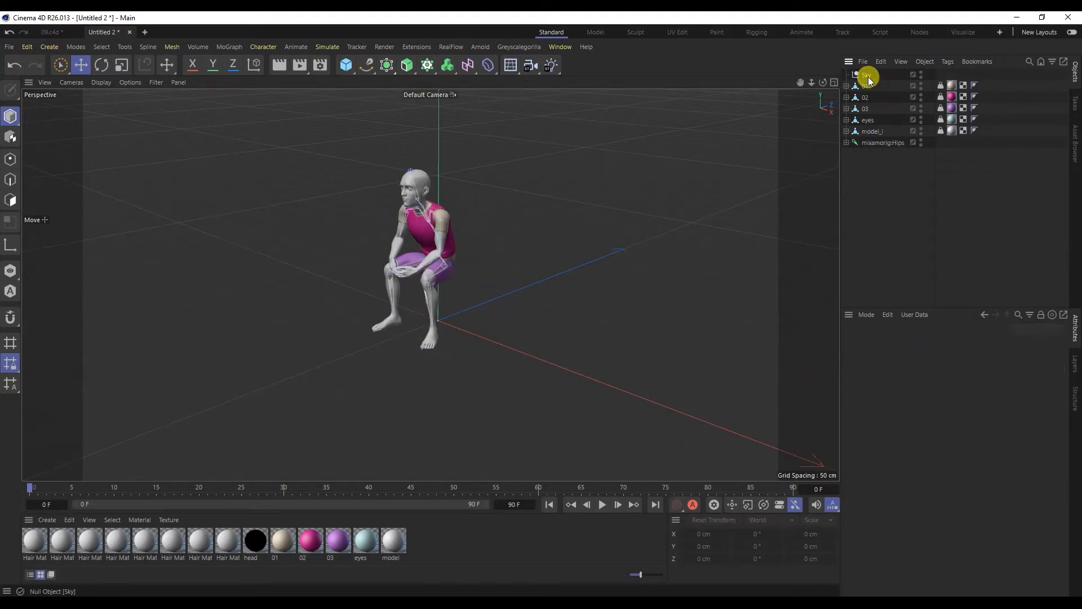
pyautogui.scroll(5, 434, 185)
pyautogui.keyDown('alt'); pyautogui.moveTo(396, 188); pyautogui.dragTo(320, 192); pyautogui.keyUp('alt')
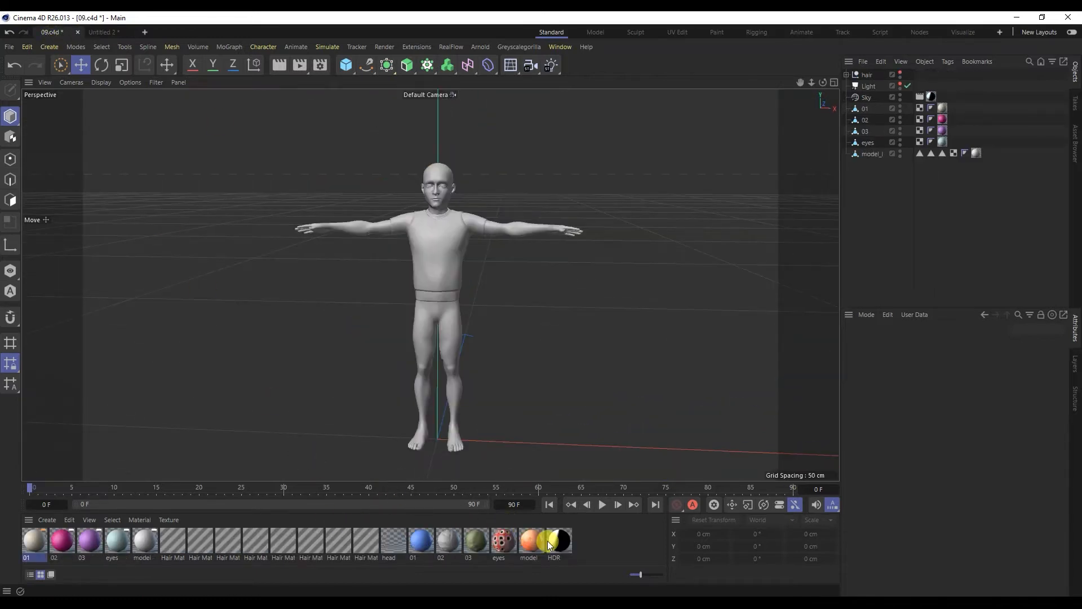
# - Copy the textured materials 01, 02, 03, eyes and model from 09.c4d into the new project
pyautogui.click(538, 546)
pyautogui.keyDown('shift'); pyautogui.click(428, 540); pyautogui.keyUp('shift')
pyautogui.hotkey('ctrl', 'c')
pyautogui.click(104, 32)
pyautogui.hotkey('ctrl', 'v')
pyautogui.click(559, 546)
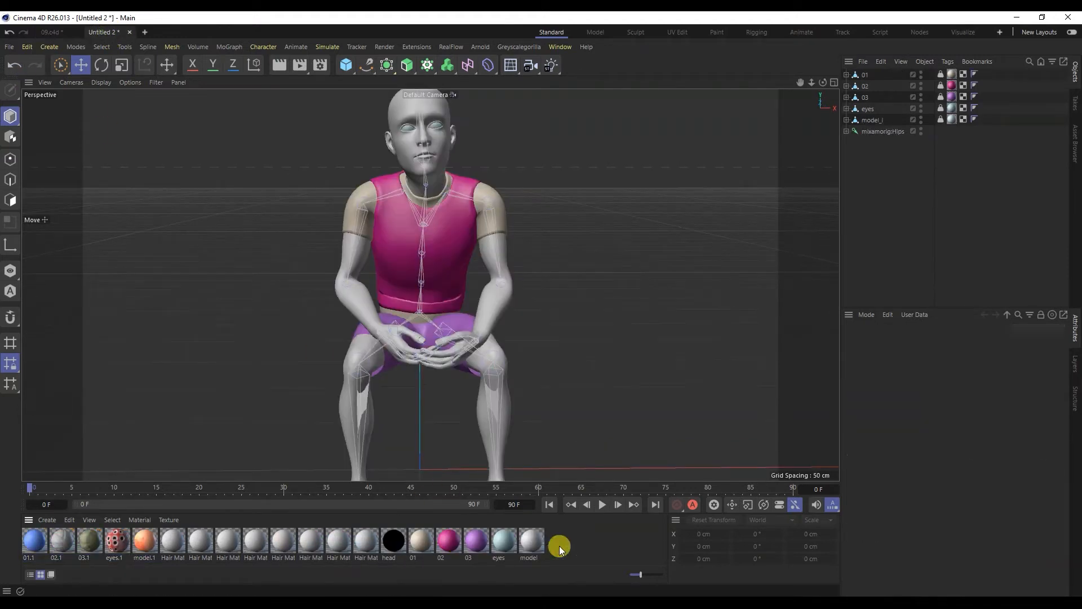
# - Replace the imported materials on model_l, eyes, 03, 02 and 01 with the matching copied materials model.1, eyes.1, 03.1, 02.1 and 01.1
pyautogui.moveTo(621, 314); pyautogui.dragTo(934, 133)
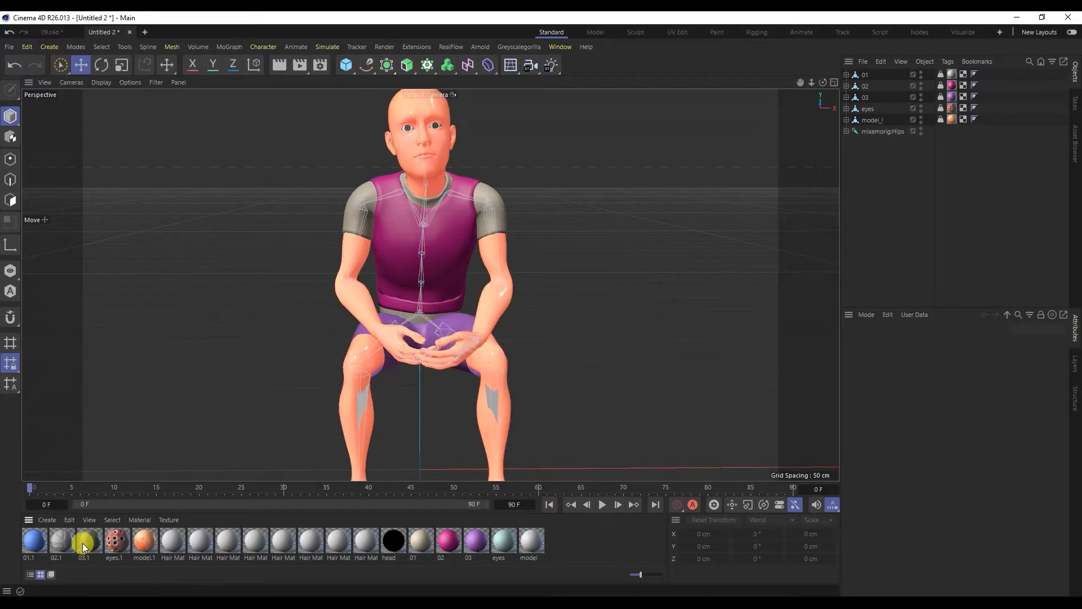
pyautogui.moveTo(313, 472); pyautogui.dragTo(953, 98)
pyautogui.moveTo(62, 540); pyautogui.dragTo(951, 84)
pyautogui.moveTo(35, 539); pyautogui.dragTo(955, 72)
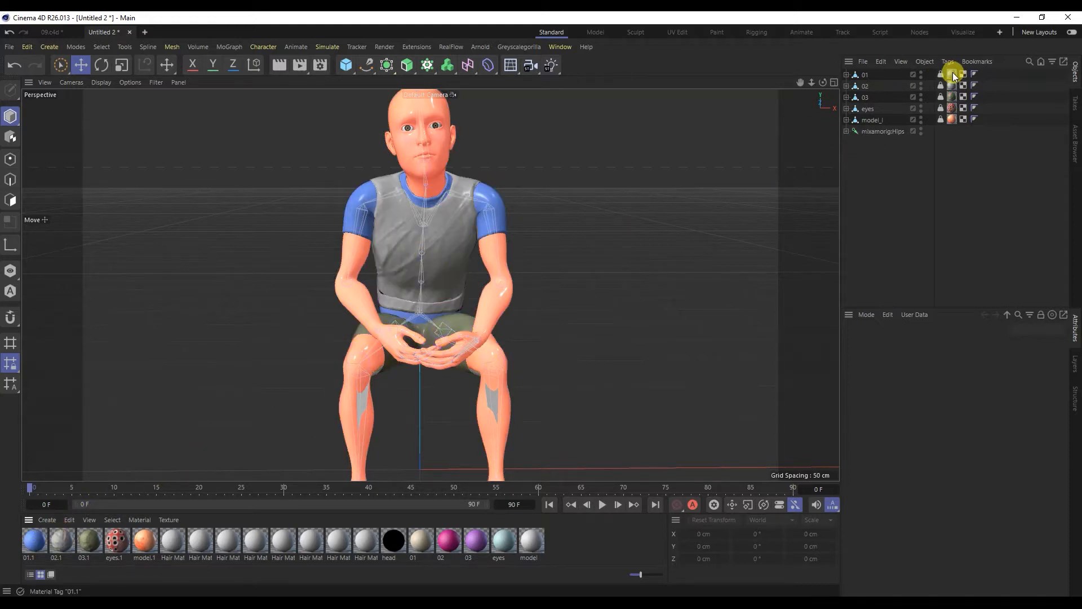
pyautogui.keyDown('alt'); pyautogui.moveTo(384, 350); pyautogui.dragTo(406, 345); pyautogui.keyUp('alt')
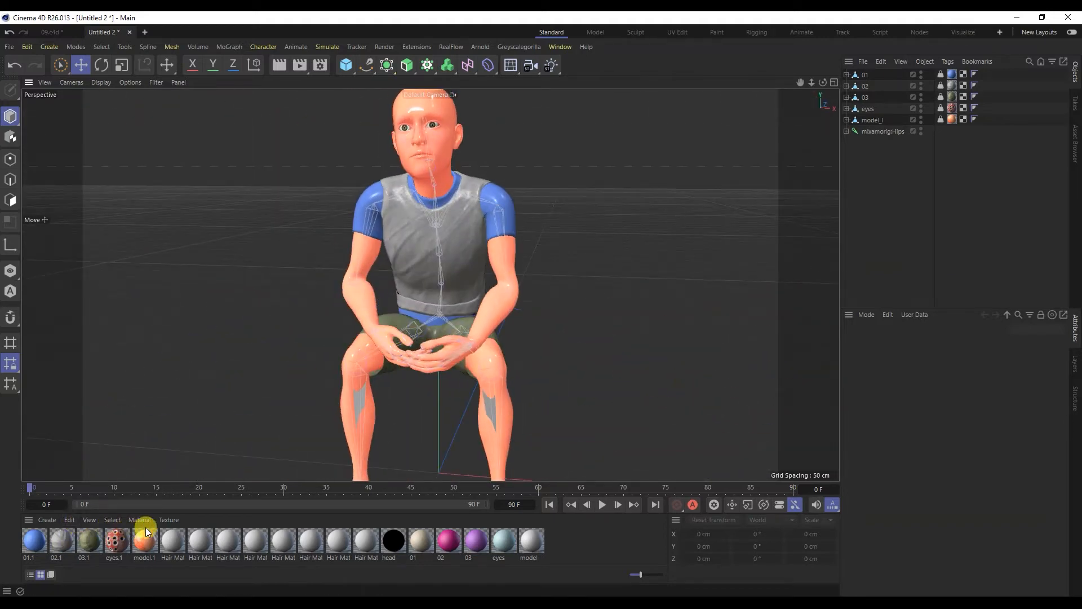
# - Delete all unused materials from the new project and check the seated character from the side and front
pyautogui.click(66, 522)
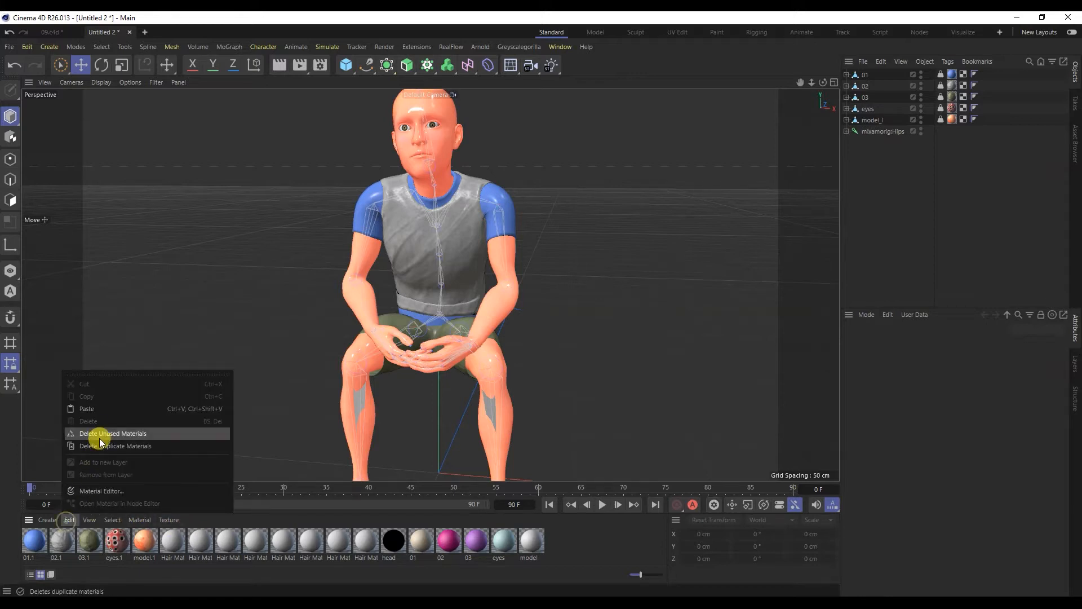
pyautogui.click(99, 438)
pyautogui.keyDown('alt'); pyautogui.moveTo(448, 170); pyautogui.dragTo(211, 287); pyautogui.keyUp('alt')
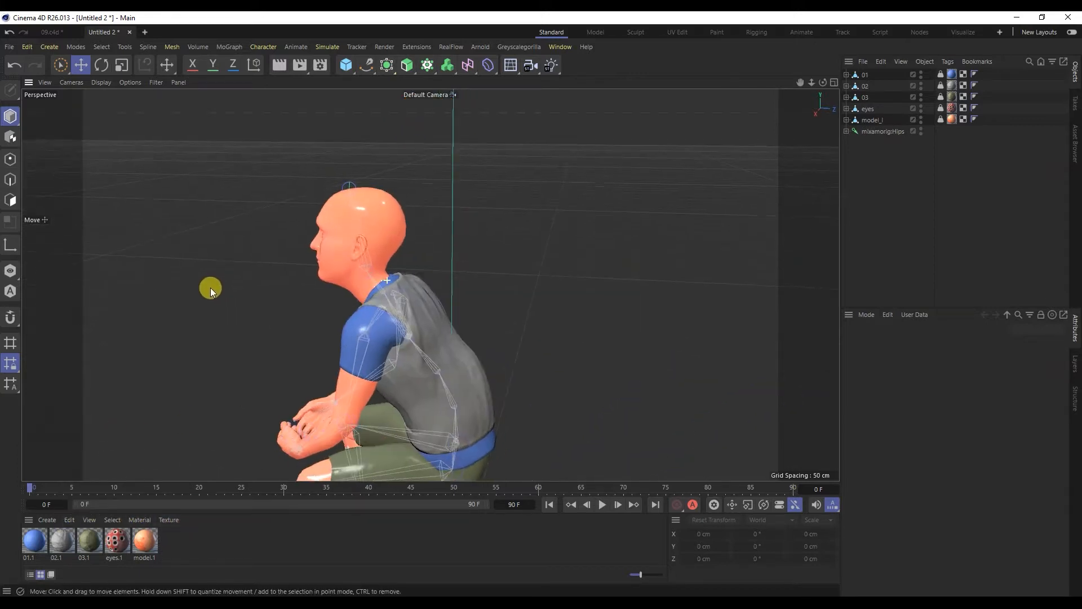
pyautogui.keyDown('alt'); pyautogui.moveTo(363, 171); pyautogui.dragTo(570, 265); pyautogui.keyUp('alt')
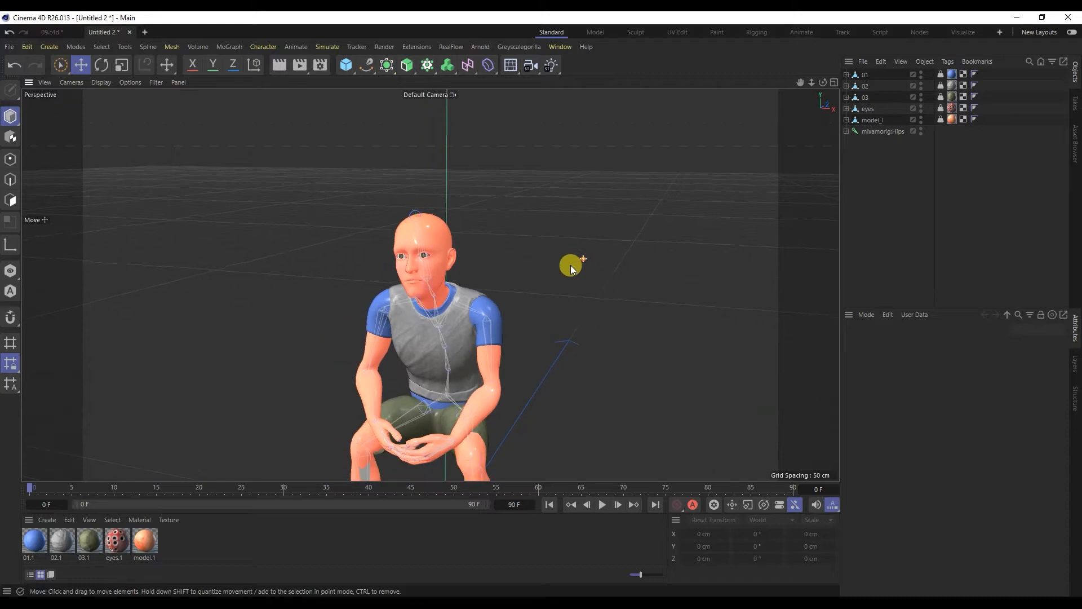
# - Return to the 09.c4d project and make the hair group visible on the character's head
pyautogui.click(61, 34)
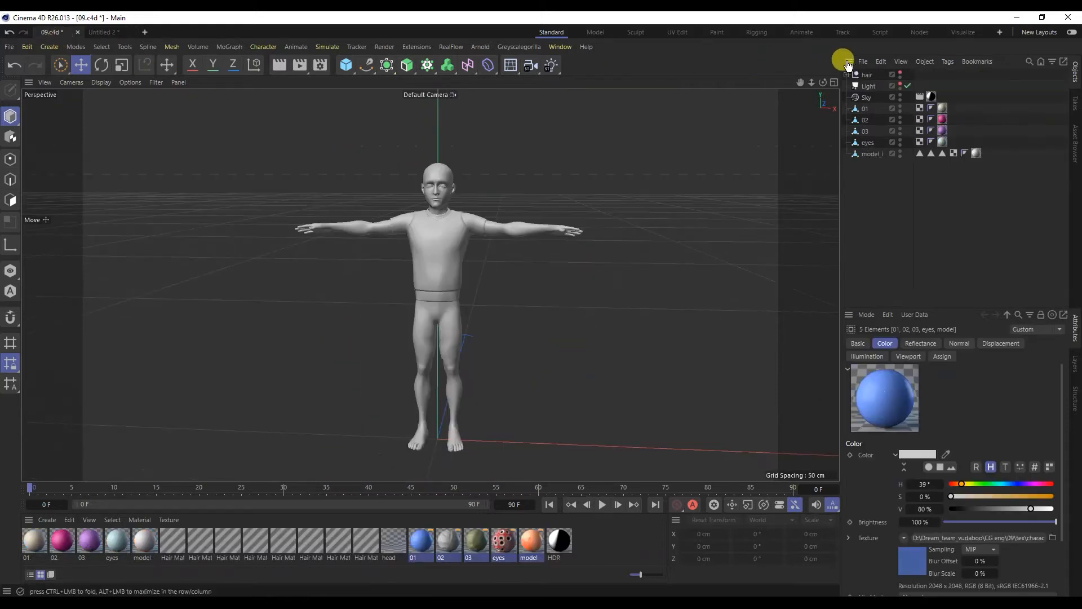
pyautogui.click(867, 75)
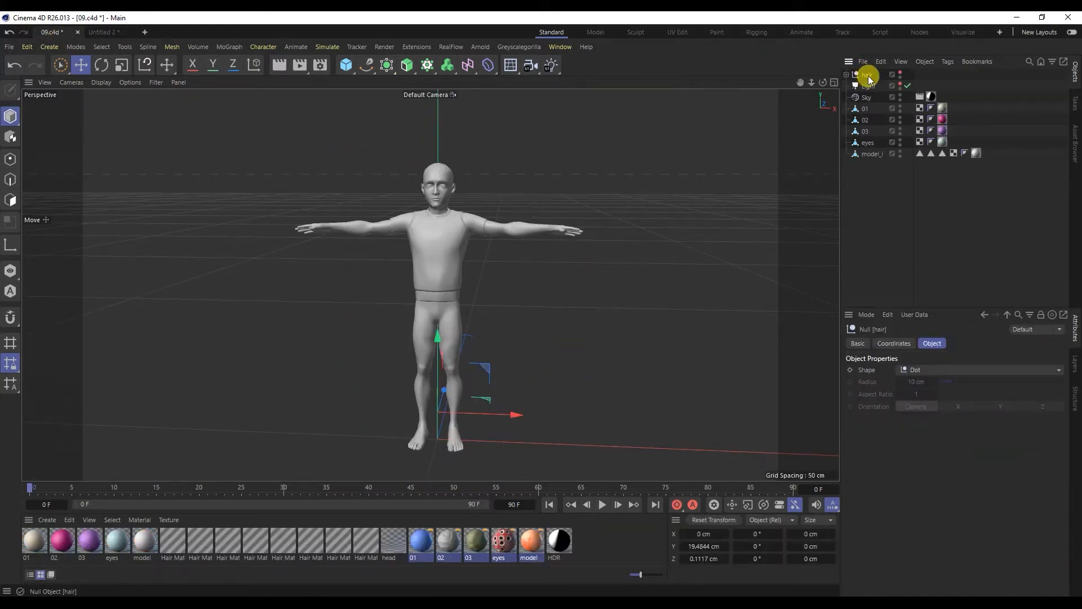
pyautogui.scroll(10, 441, 156)
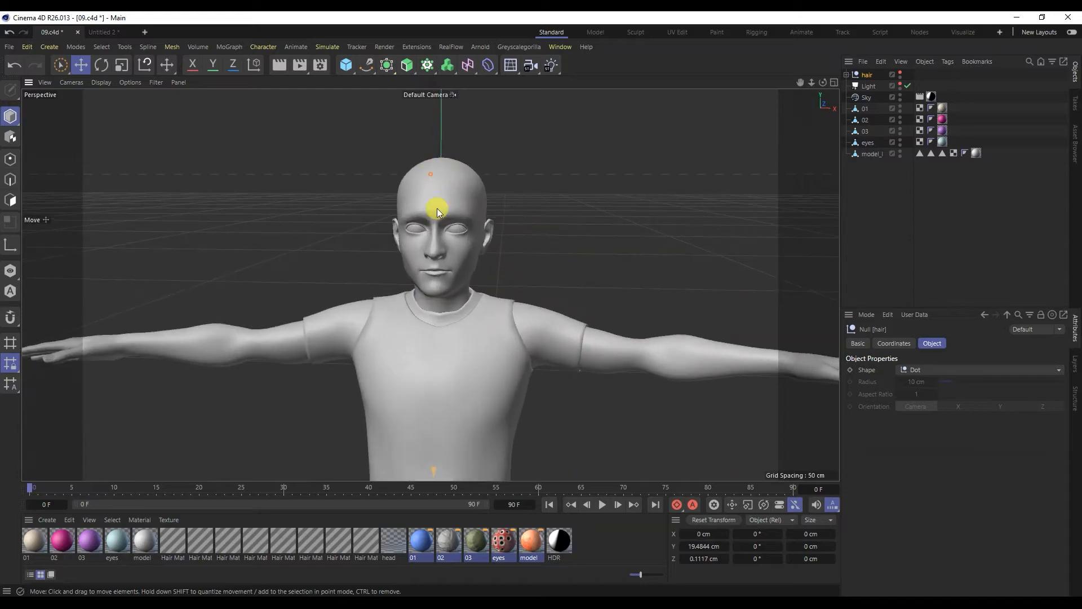
pyautogui.scroll(5, 428, 227)
pyautogui.click(900, 74)
pyautogui.scroll(5, 408, 187)
pyautogui.keyDown('alt'); pyautogui.moveTo(408, 187); pyautogui.dragTo(382, 235); pyautogui.keyUp('alt')
# - Examine the model_l mesh, the Hair objects inside the hair group and the separate head mesh stored with them
pyautogui.click(377, 231)
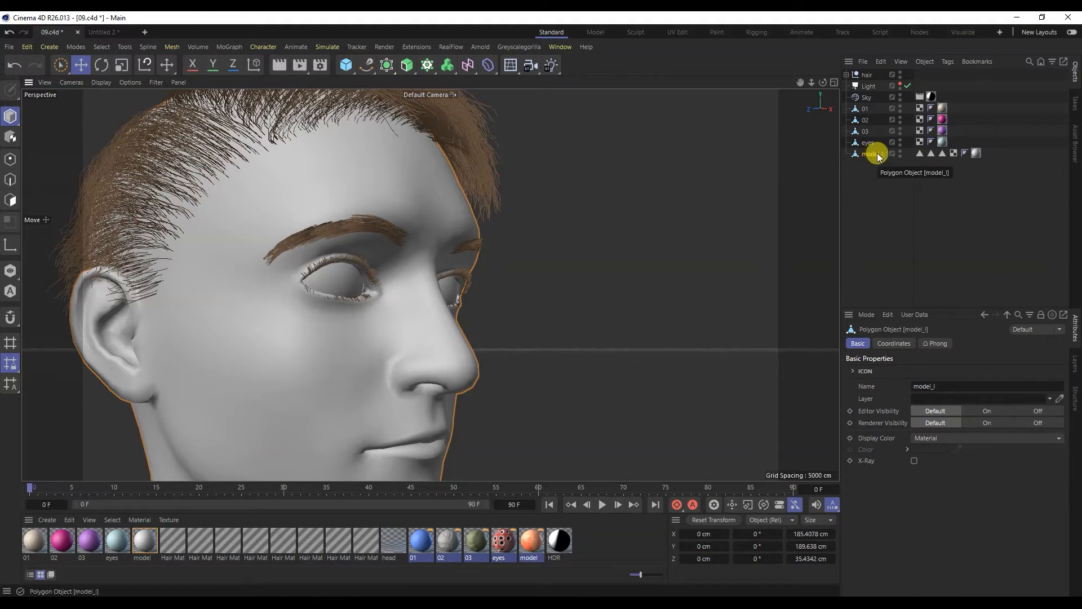
pyautogui.click(846, 74)
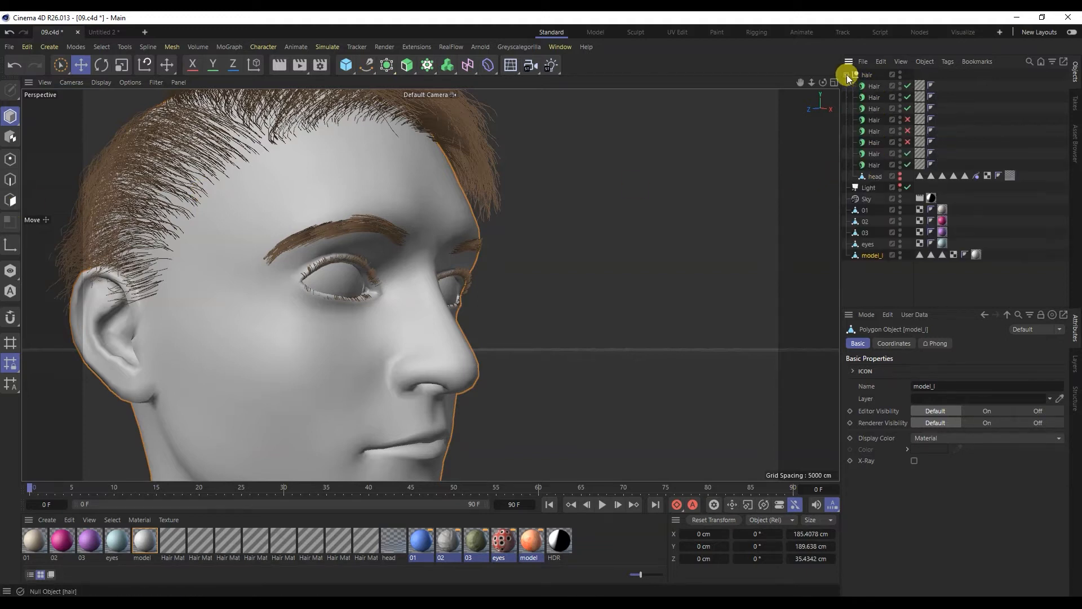
pyautogui.click(873, 118)
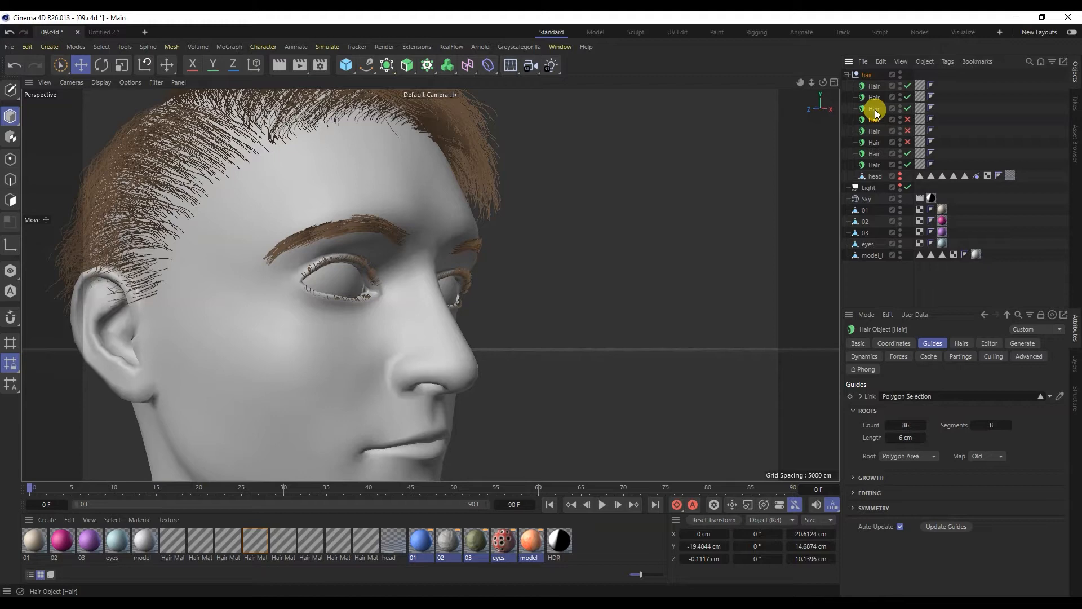
pyautogui.click(872, 176)
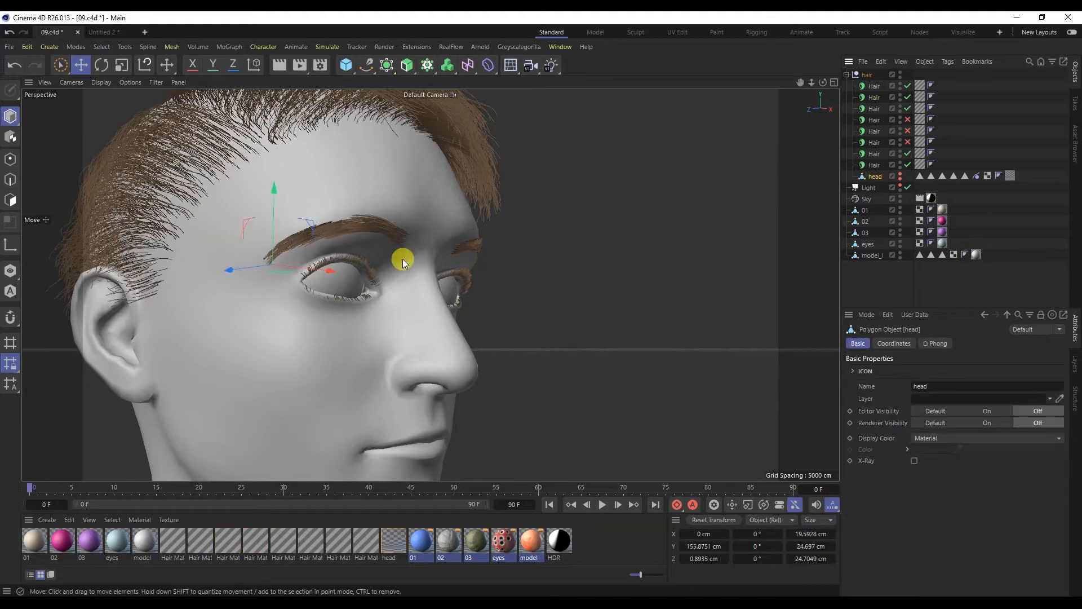
pyautogui.scroll(-5, 313, 312)
pyautogui.keyDown('alt'); pyautogui.moveTo(313, 312); pyautogui.dragTo(472, 284); pyautogui.keyUp('alt')
pyautogui.hotkey('ctrl', 'z')
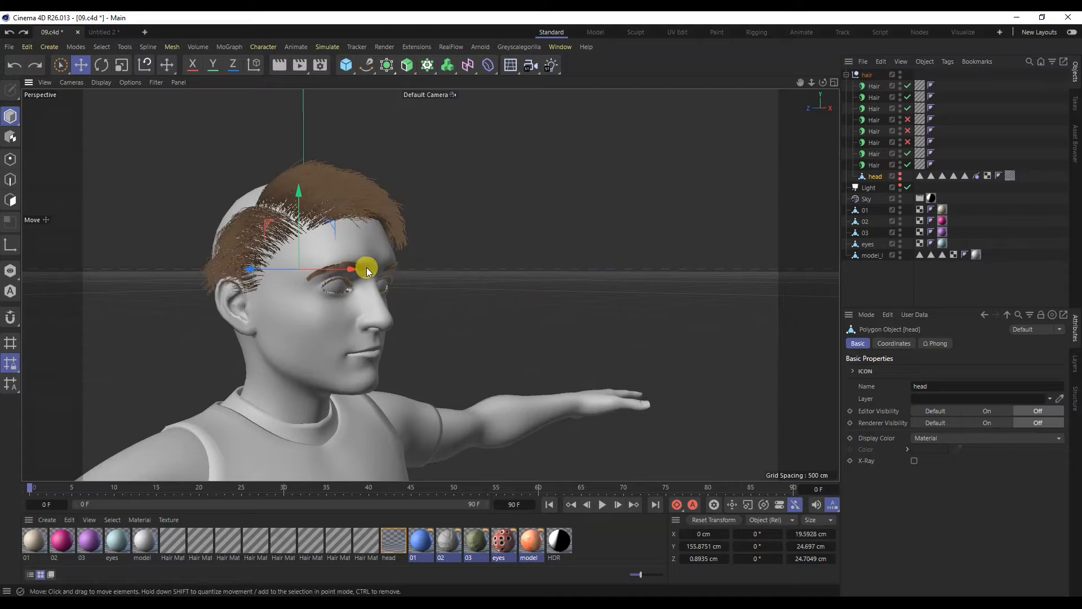
pyautogui.click(484, 269)
pyautogui.scroll(3, 295, 286)
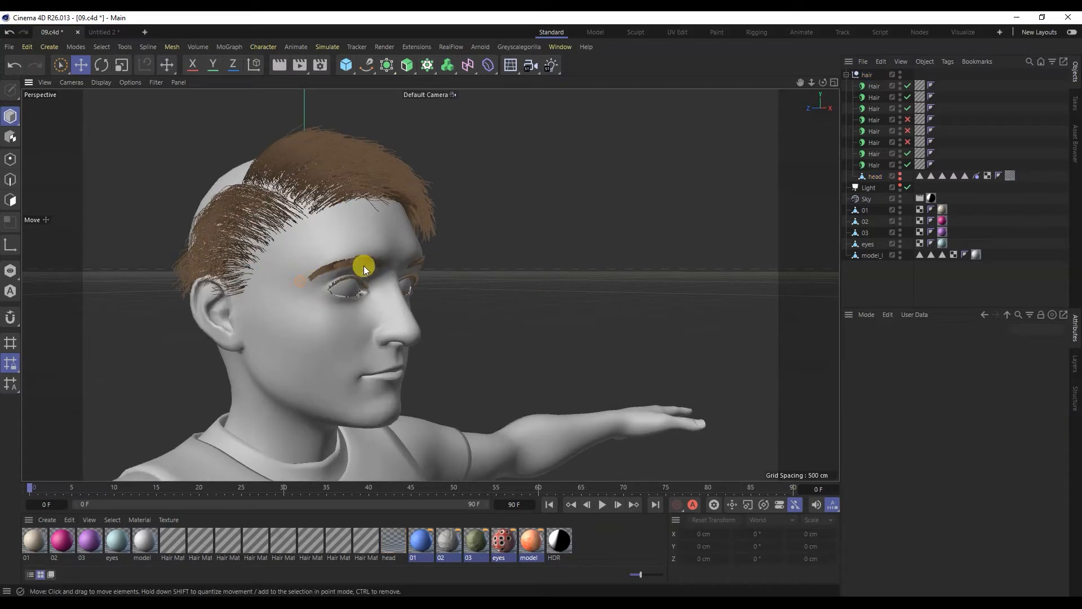
# - Select the model_l polygons around the eyes, eyebrows and nose bridge with a polygon selection outlined in the side view
pyautogui.click(868, 256)
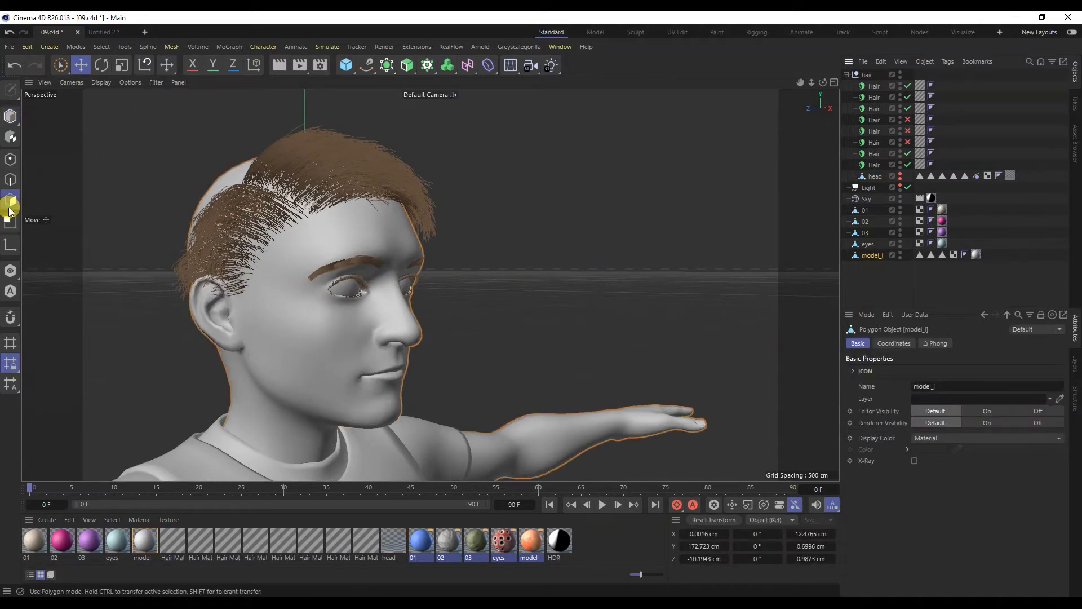
pyautogui.click(11, 200)
pyautogui.scroll(5, 374, 261)
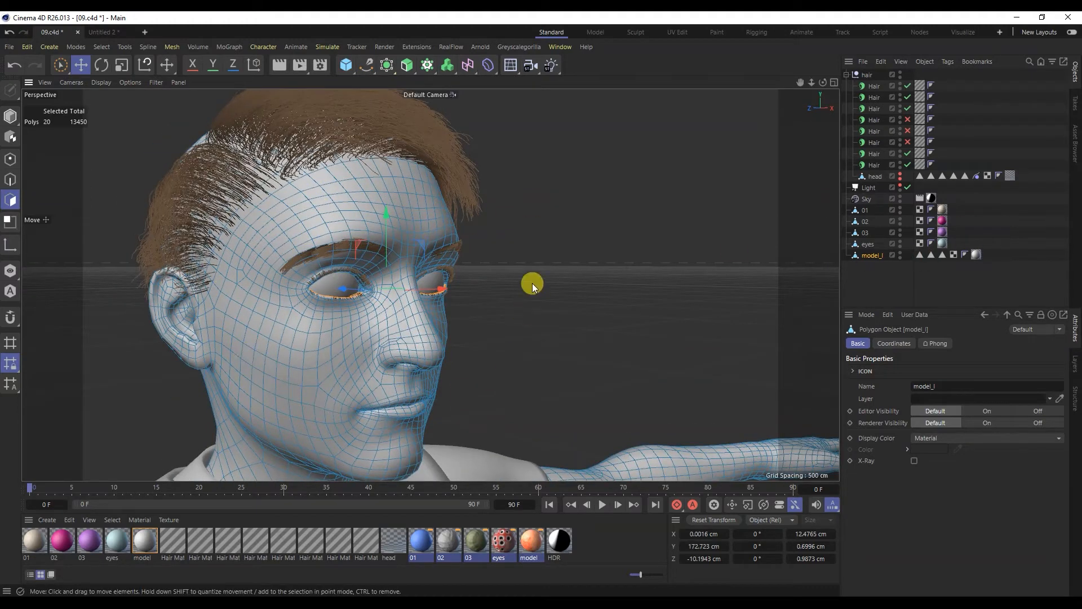
pyautogui.middleClick(572, 276)
pyautogui.middleClick(318, 321)
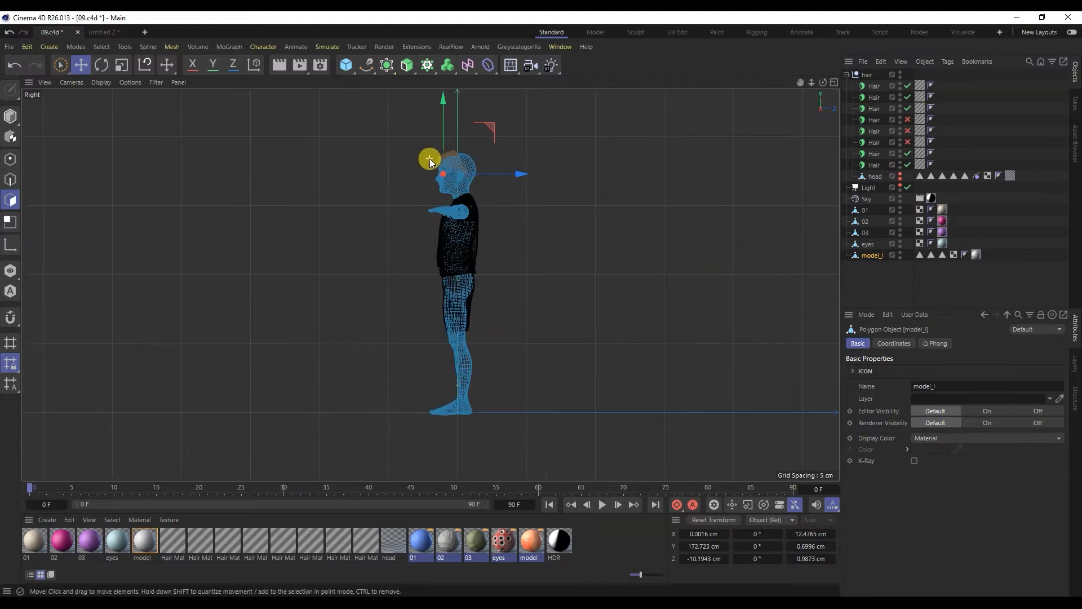
pyautogui.scroll(8, 429, 162)
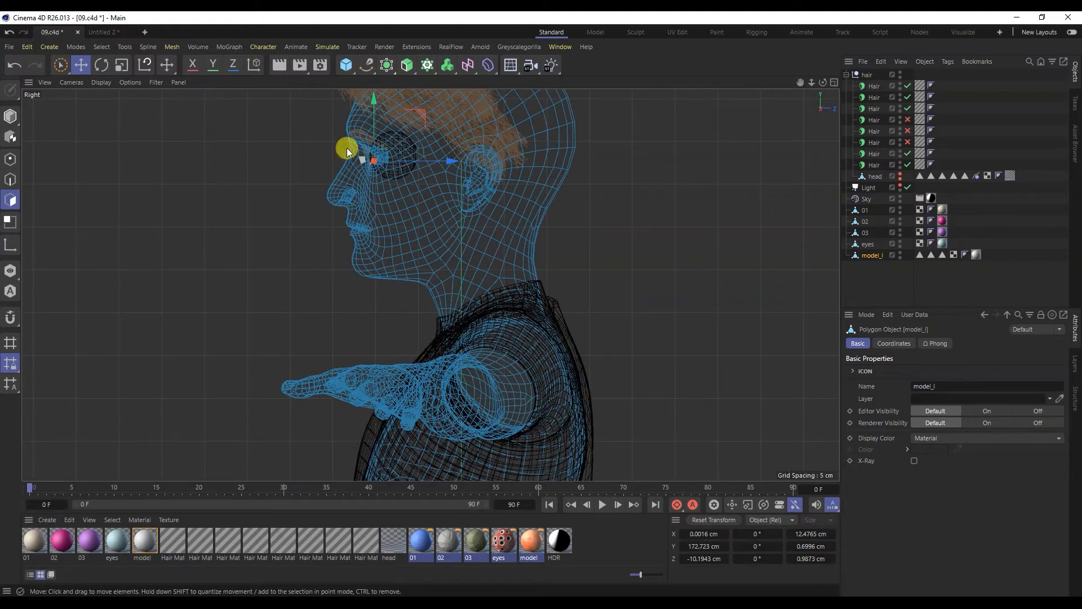
pyautogui.moveTo(60, 65)
pyautogui.mouseDown()
pyautogui.moveTo(112, 107)
pyautogui.moveTo(108, 146)
pyautogui.mouseUp()
pyautogui.click(389, 112)
pyautogui.click(404, 165)
pyautogui.click(387, 186)
pyautogui.click(356, 180)
pyautogui.click(336, 156)
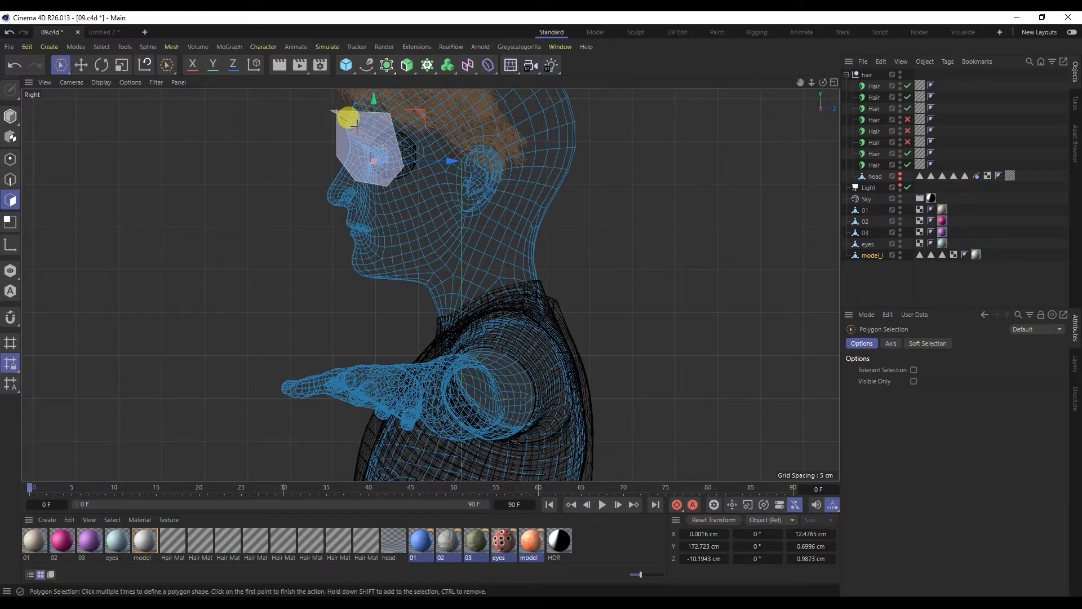
pyautogui.click(334, 112)
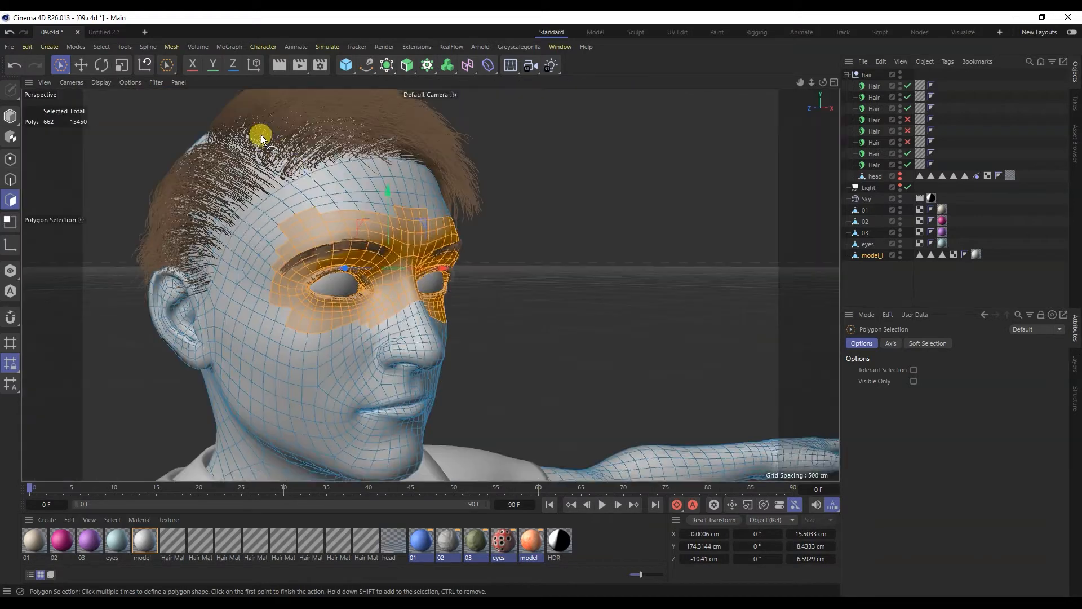
# - Refine the eye-area selection with Live Selection, removing the stray forehead polygons and adding the missing ones beside the character's left eye
pyautogui.scroll(3, 253, 135)
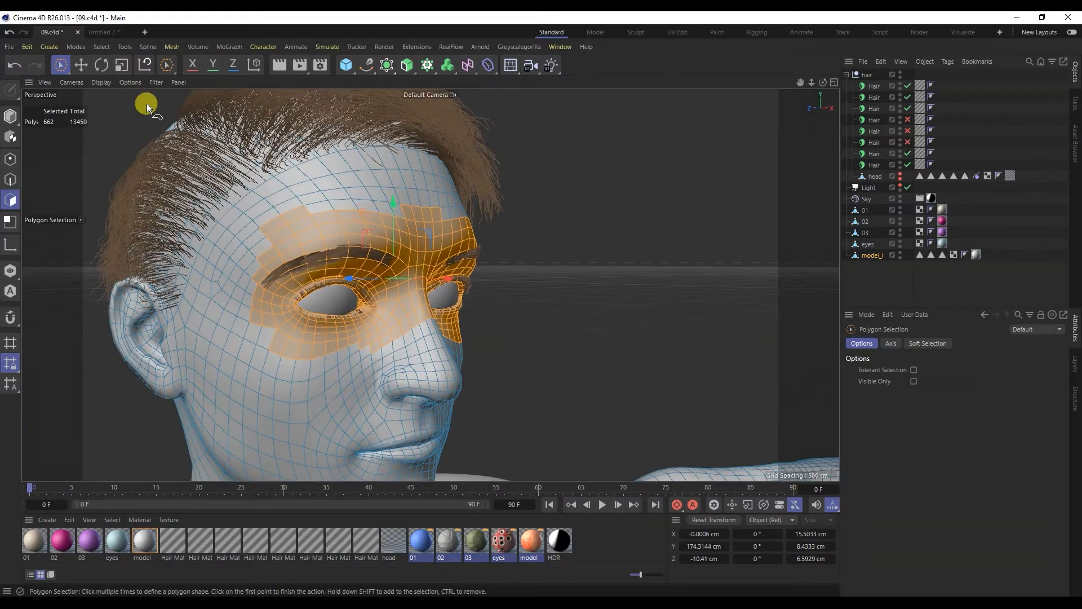
pyautogui.keyDown('alt'); pyautogui.moveTo(202, 161); pyautogui.dragTo(292, 204); pyautogui.keyUp('alt')
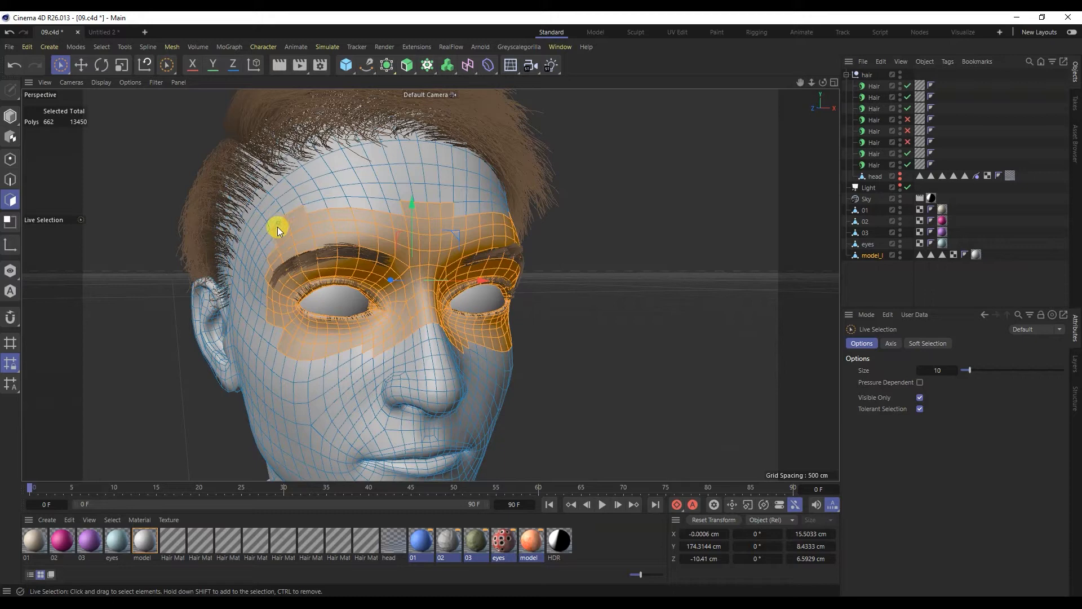
pyautogui.keyDown('alt'); pyautogui.moveTo(462, 215); pyautogui.dragTo(440, 218); pyautogui.keyUp('alt')
pyautogui.keyDown('ctrl'); pyautogui.click(503, 212); pyautogui.keyUp('ctrl')
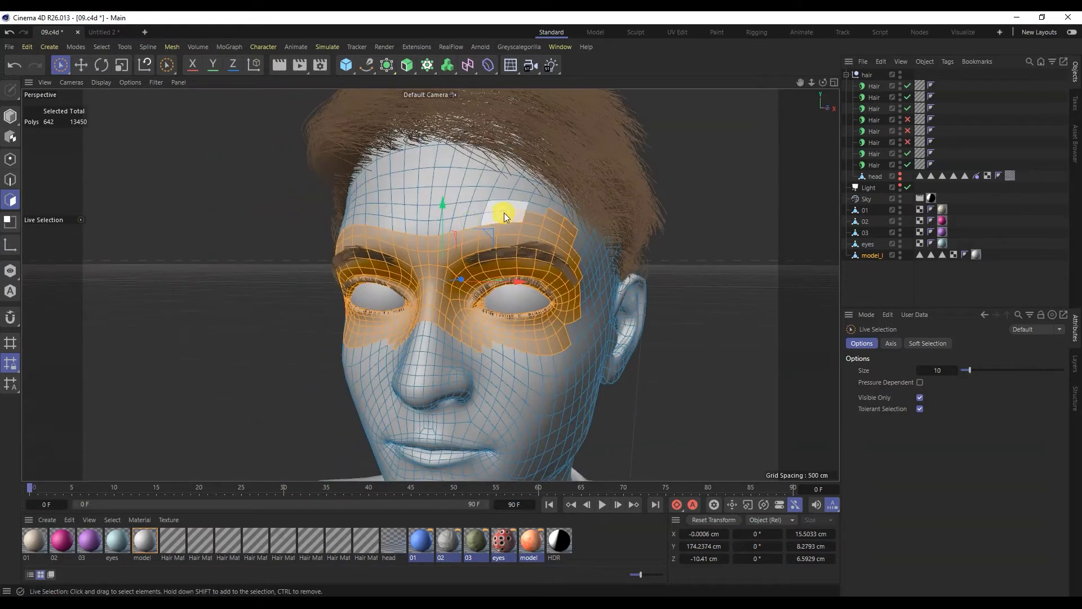
pyautogui.keyDown('shift'); pyautogui.moveTo(588, 271); pyautogui.dragTo(574, 329); pyautogui.keyUp('shift')
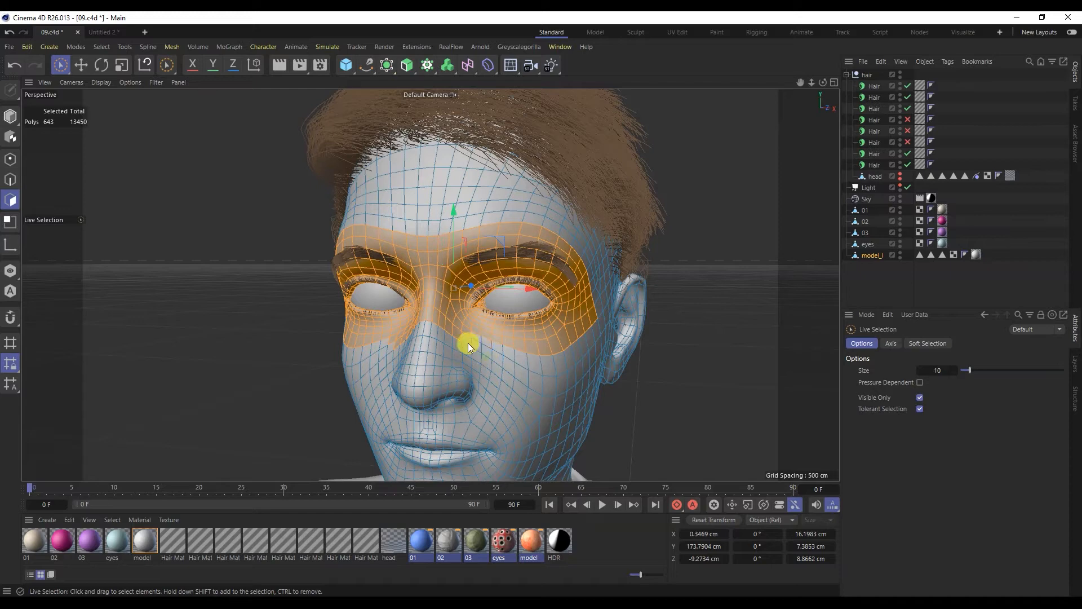
pyautogui.keyDown('alt'); pyautogui.moveTo(418, 317); pyautogui.dragTo(434, 313); pyautogui.keyUp('alt')
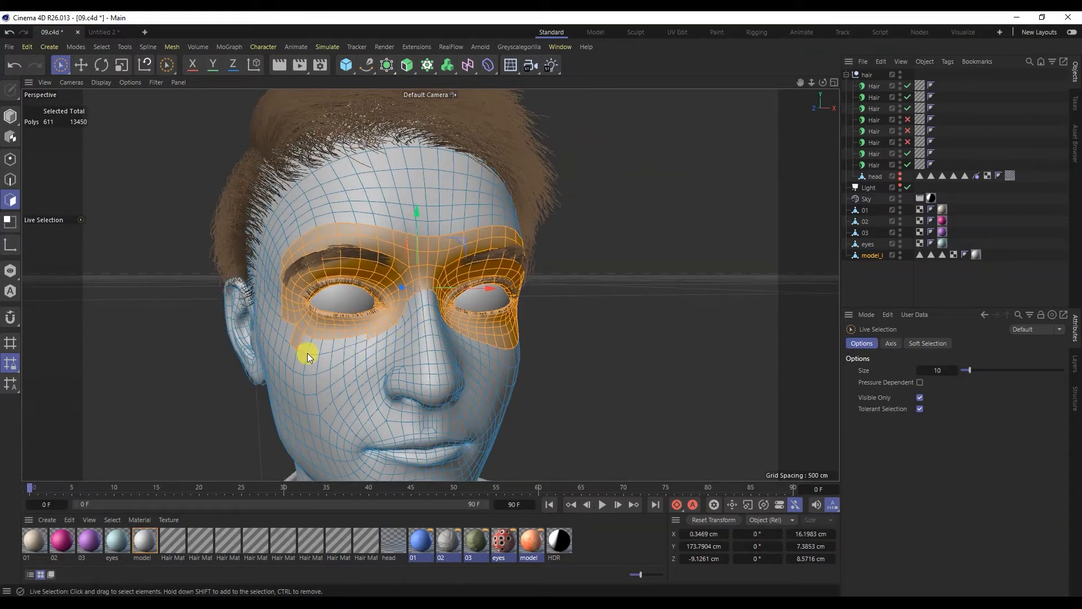
# - Even out the selection edge around and below the character's right eye by adding and removing polygons to match the other side
pyautogui.keyDown('alt'); pyautogui.moveTo(288, 343); pyautogui.dragTo(300, 323); pyautogui.keyUp('alt')
pyautogui.keyDown('shift'); pyautogui.click(291, 303); pyautogui.keyUp('shift')
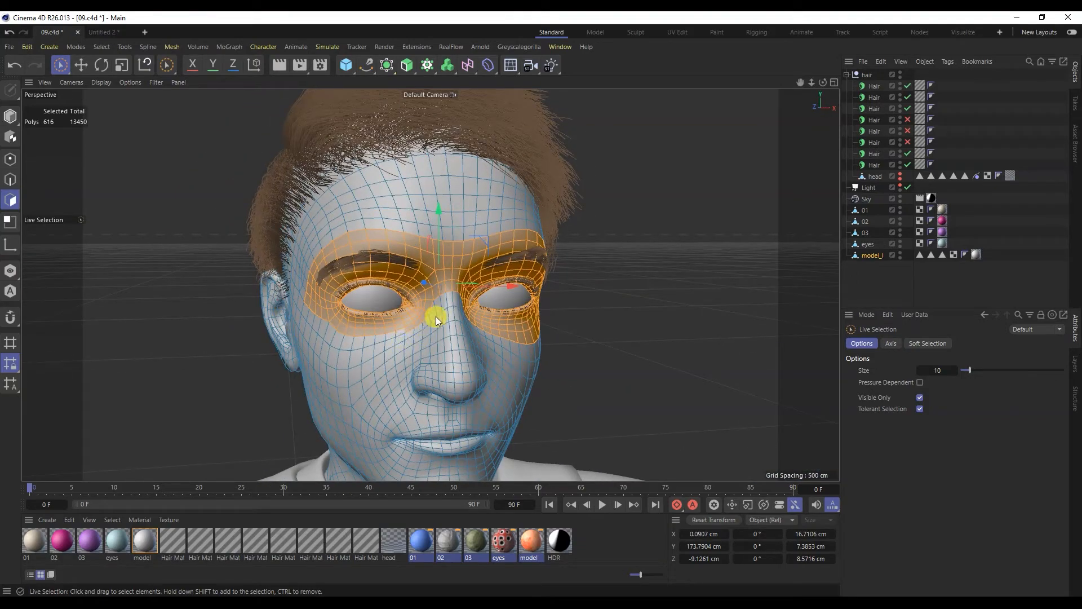
pyautogui.keyDown('ctrl'); pyautogui.click(415, 321); pyautogui.keyUp('ctrl')
pyautogui.moveTo(415, 321)
pyautogui.keyDown('alt'); pyautogui.mouseDown()
pyautogui.moveTo(311, 326)
pyautogui.moveTo(461, 321)
pyautogui.moveTo(430, 309)
pyautogui.moveTo(434, 280)
pyautogui.moveTo(417, 320)
pyautogui.mouseUp(); pyautogui.keyUp('alt')
pyautogui.scroll(3, 442, 308)
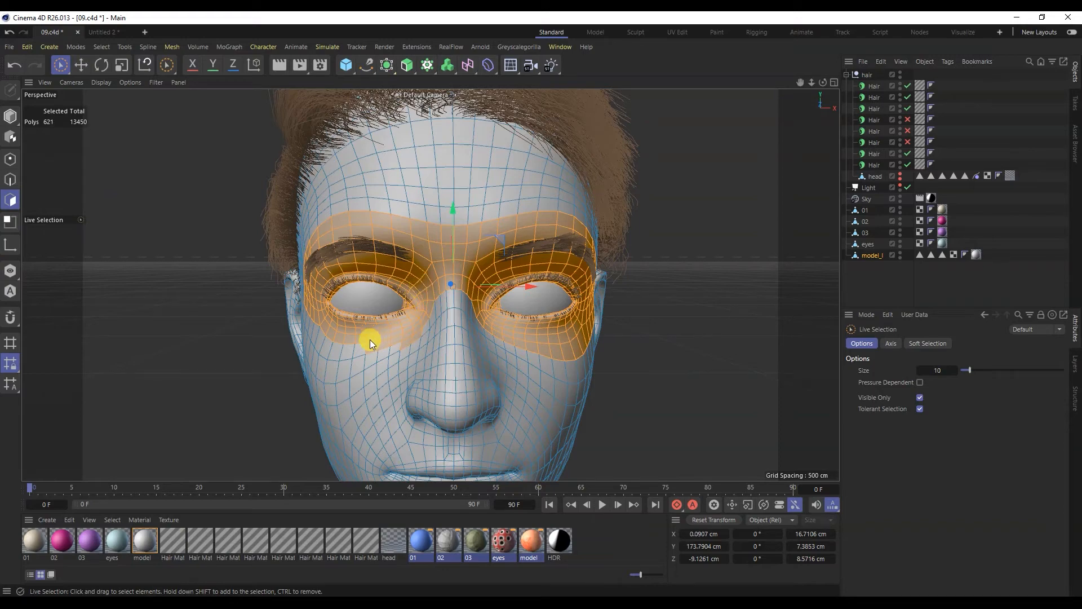
pyautogui.keyDown('shift'); pyautogui.moveTo(321, 337); pyautogui.dragTo(313, 327); pyautogui.keyUp('shift')
pyautogui.moveTo(313, 326)
pyautogui.keyDown('alt'); pyautogui.mouseDown()
pyautogui.moveTo(351, 325)
pyautogui.moveTo(309, 332)
pyautogui.mouseUp(); pyautogui.keyUp('alt')
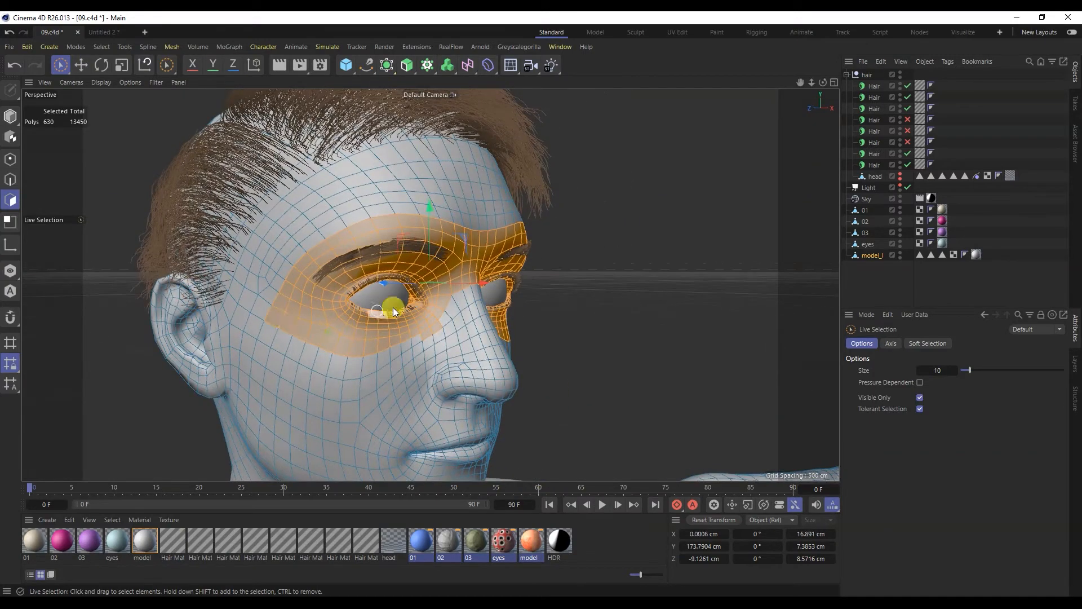
# - Deselect the extra polygons beside the nose under the character's right eye and check the mask-shaped selection from both sides
pyautogui.keyDown('alt'); pyautogui.moveTo(393, 308); pyautogui.dragTo(368, 316); pyautogui.keyUp('alt')
pyautogui.keyDown('ctrl'); pyautogui.click(429, 336); pyautogui.keyUp('ctrl')
pyautogui.keyDown('alt'); pyautogui.moveTo(449, 316); pyautogui.dragTo(492, 279); pyautogui.keyUp('alt')
pyautogui.keyDown('alt'); pyautogui.moveTo(492, 278); pyautogui.dragTo(443, 319, button='right'); pyautogui.keyUp('alt')
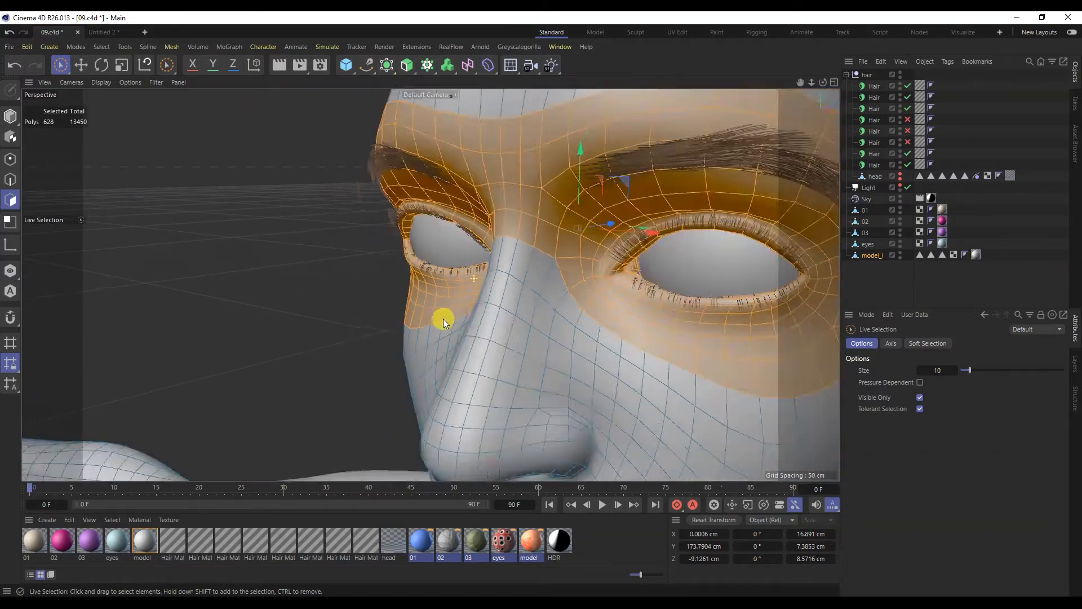
pyautogui.keyDown('alt'); pyautogui.moveTo(442, 319); pyautogui.dragTo(488, 300); pyautogui.keyUp('alt')
pyautogui.keyDown('alt'); pyautogui.moveTo(494, 279); pyautogui.dragTo(495, 219, button='right'); pyautogui.keyUp('alt')
pyautogui.keyDown('alt'); pyautogui.moveTo(494, 218); pyautogui.dragTo(475, 283); pyautogui.keyUp('alt')
pyautogui.keyDown('alt'); pyautogui.moveTo(475, 282); pyautogui.dragTo(510, 278, button='right'); pyautogui.keyUp('alt')
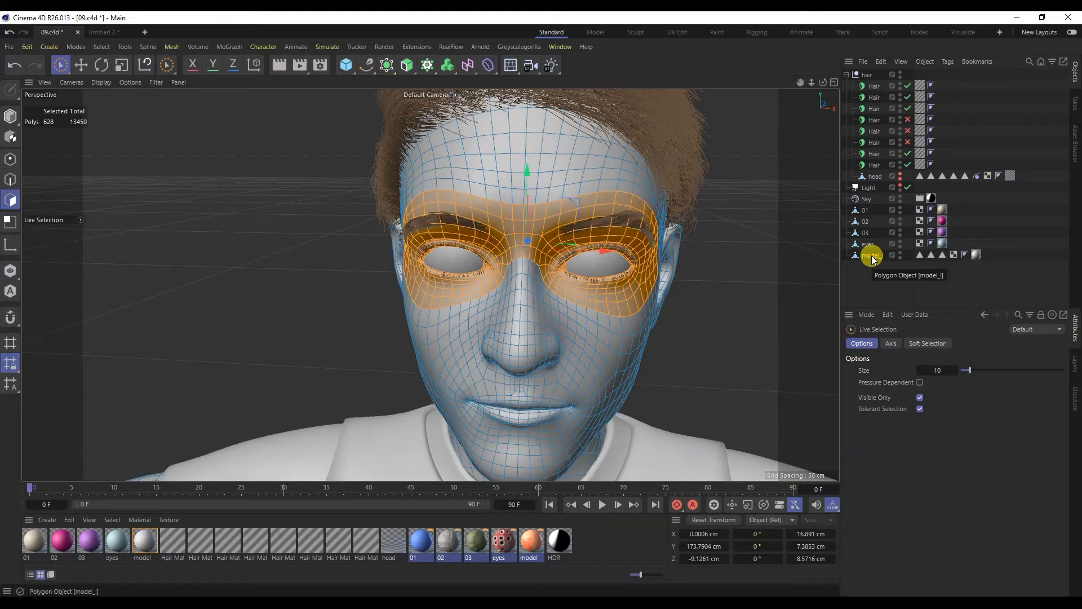
# - Invert the polygon selection on model_l and delete everything except the mask-shaped area around the eyes
pyautogui.click(101, 47)
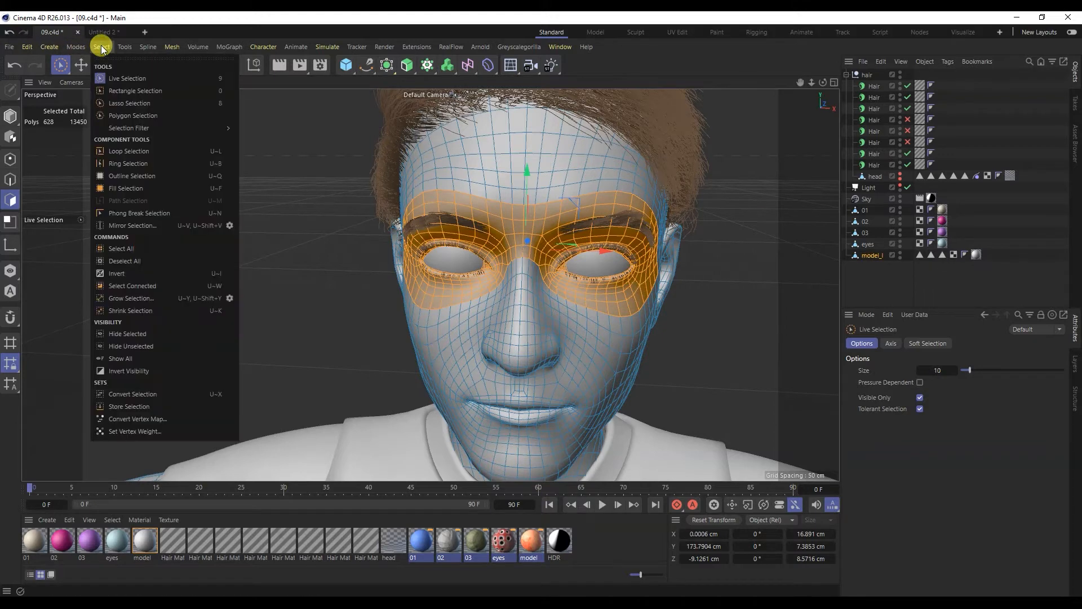
pyautogui.click(115, 273)
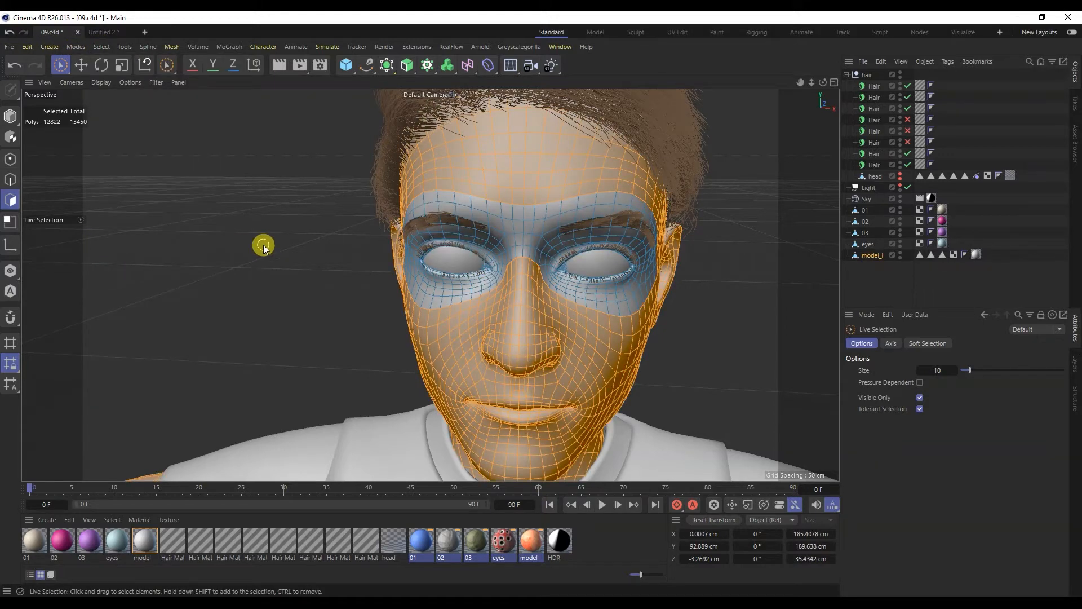
pyautogui.press('Delete')
pyautogui.scroll(-2, 364, 231)
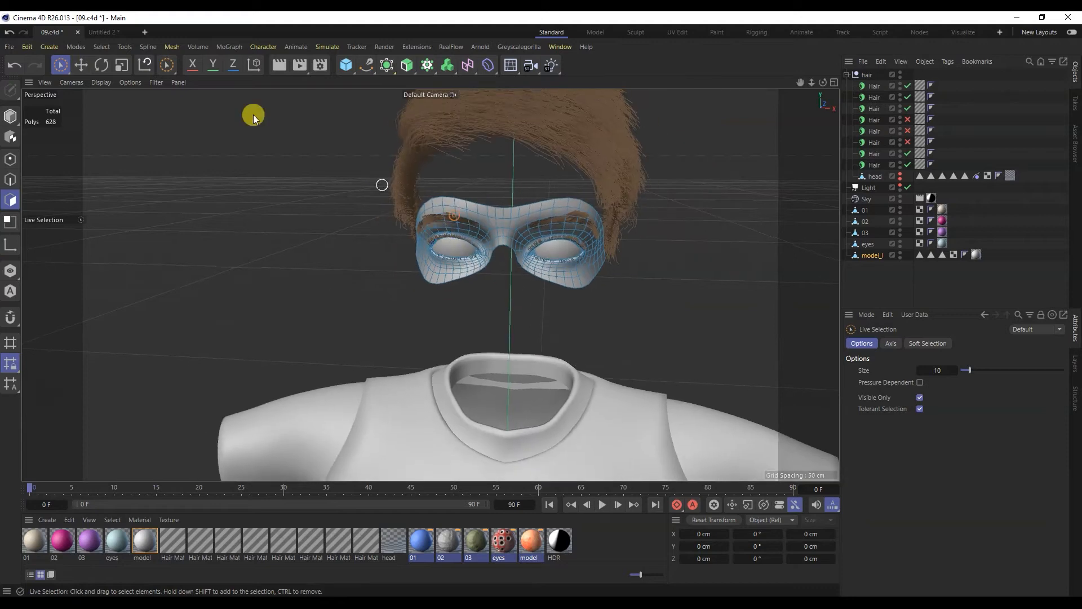
# - Return to model mode and center the mask mesh's axis on its own geometry
pyautogui.click(11, 116)
pyautogui.click(82, 65)
pyautogui.click(49, 46)
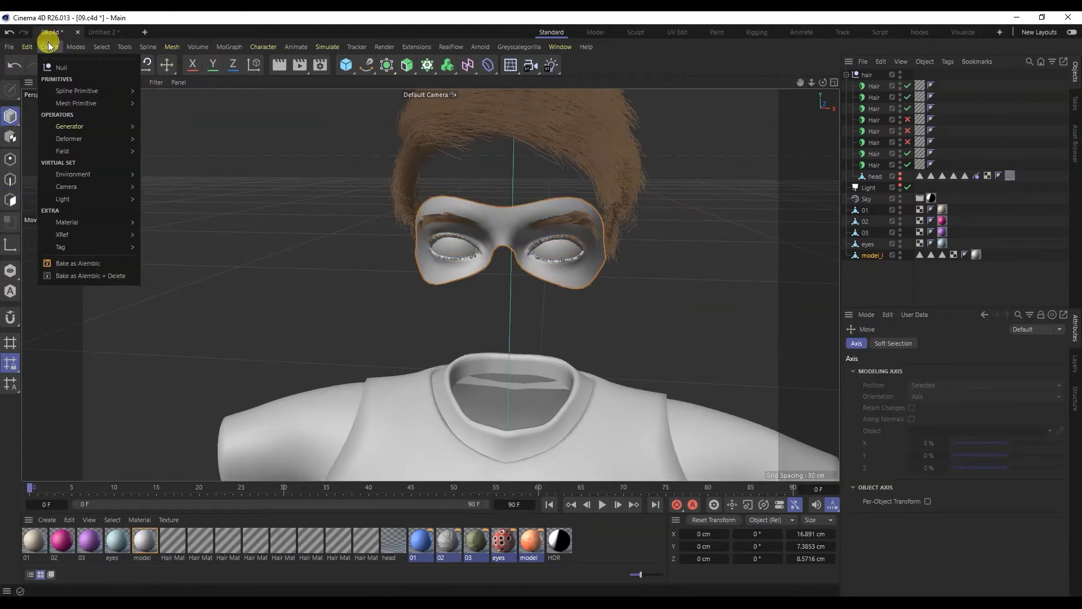
pyautogui.moveTo(28, 48)
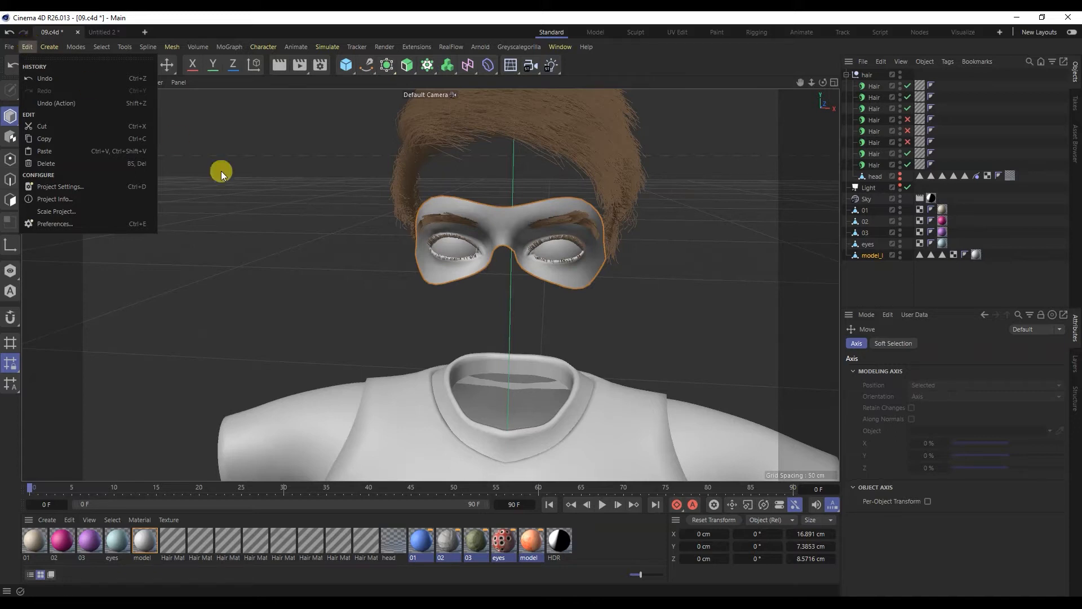
pyautogui.moveTo(124, 47)
pyautogui.moveTo(201, 224)
pyautogui.click(267, 242)
pyautogui.scroll(-3, 429, 252)
pyautogui.keyDown('alt'); pyautogui.moveTo(433, 255); pyautogui.dragTo(465, 266); pyautogui.keyUp('alt')
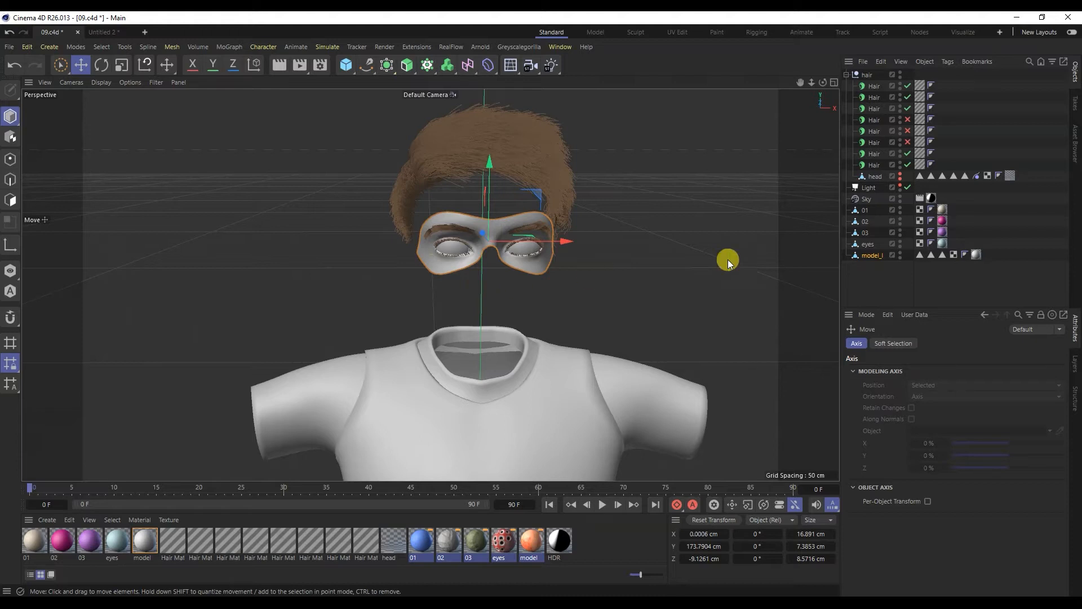
# - Rename the mask mesh as 01, place it under head inside the hair group and hide it in the editor and renderer
pyautogui.doubleClick(873, 255)
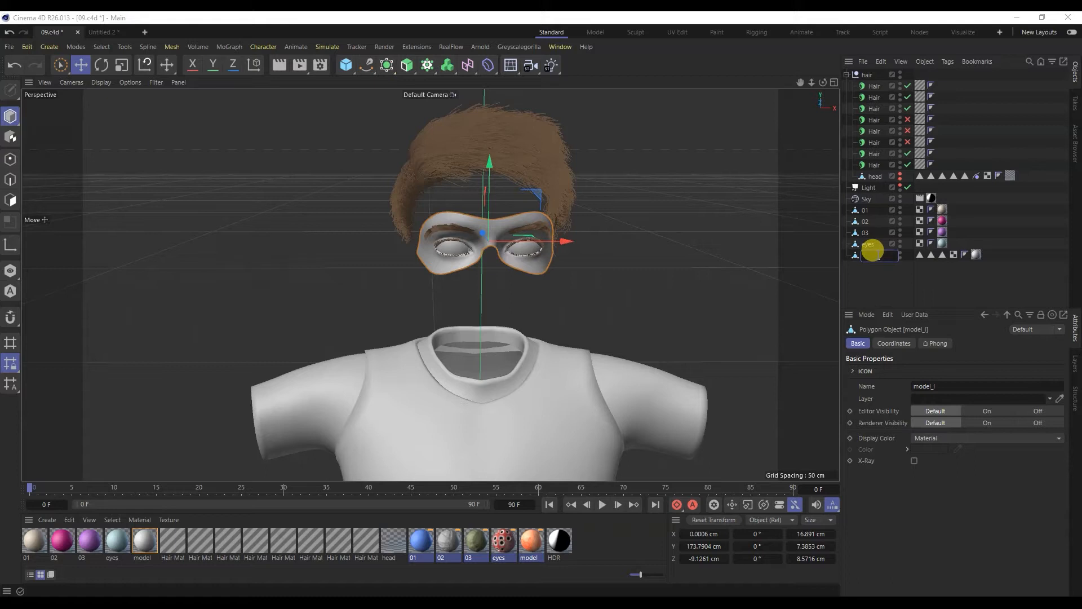
pyautogui.write('01')
pyautogui.press('Return')
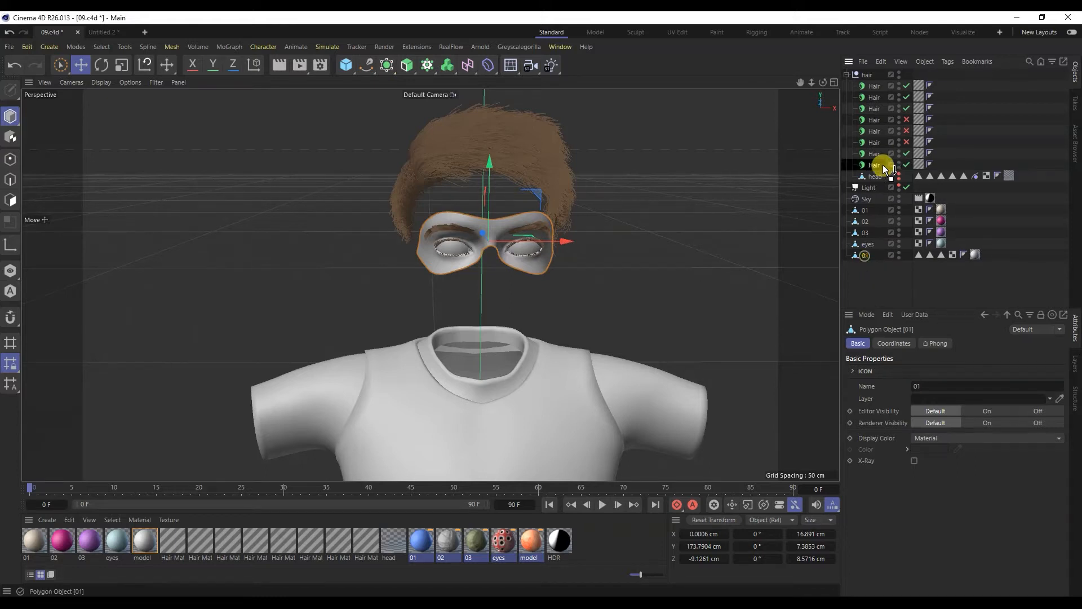
pyautogui.moveTo(882, 177); pyautogui.dragTo(880, 181)
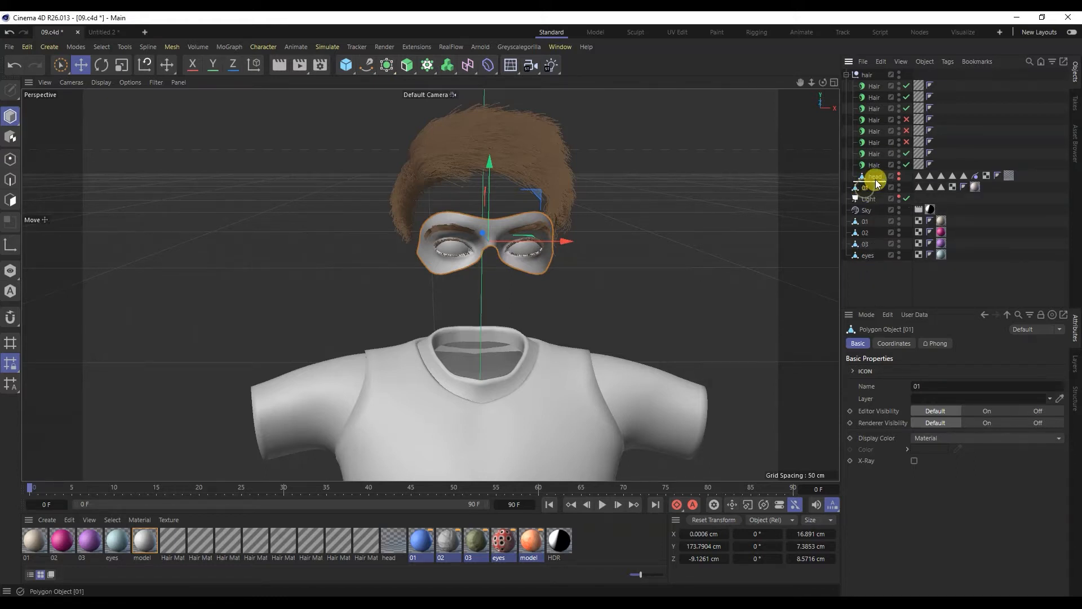
pyautogui.doubleClick(899, 184)
pyautogui.doubleClick(898, 190)
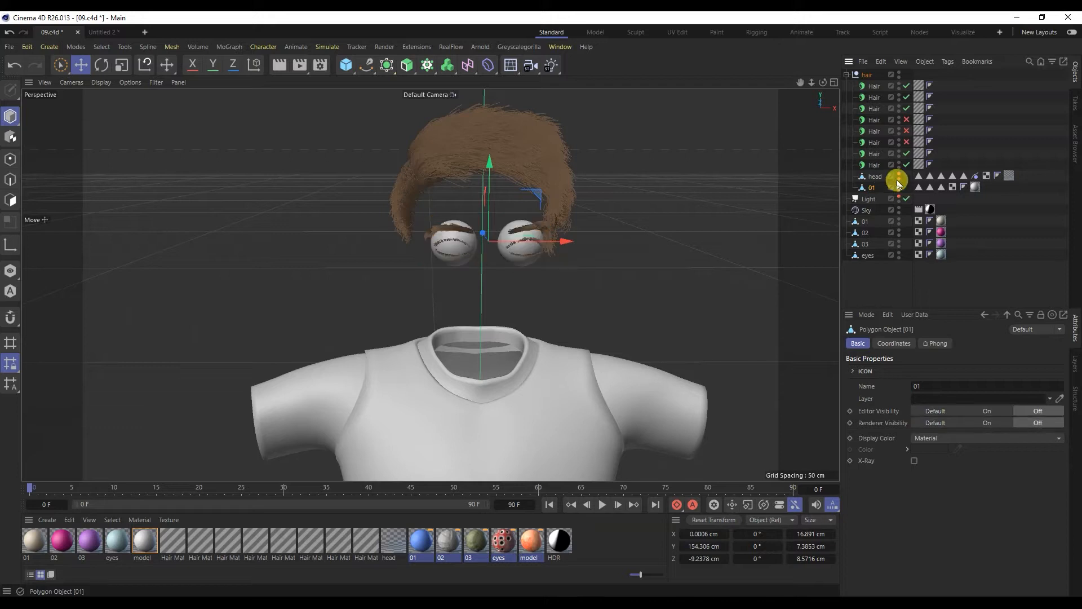
# - Cut the hair group out of 09.c4d and paste it into the Untitled 2 project with the seated character
pyautogui.click(844, 75)
pyautogui.click(860, 75)
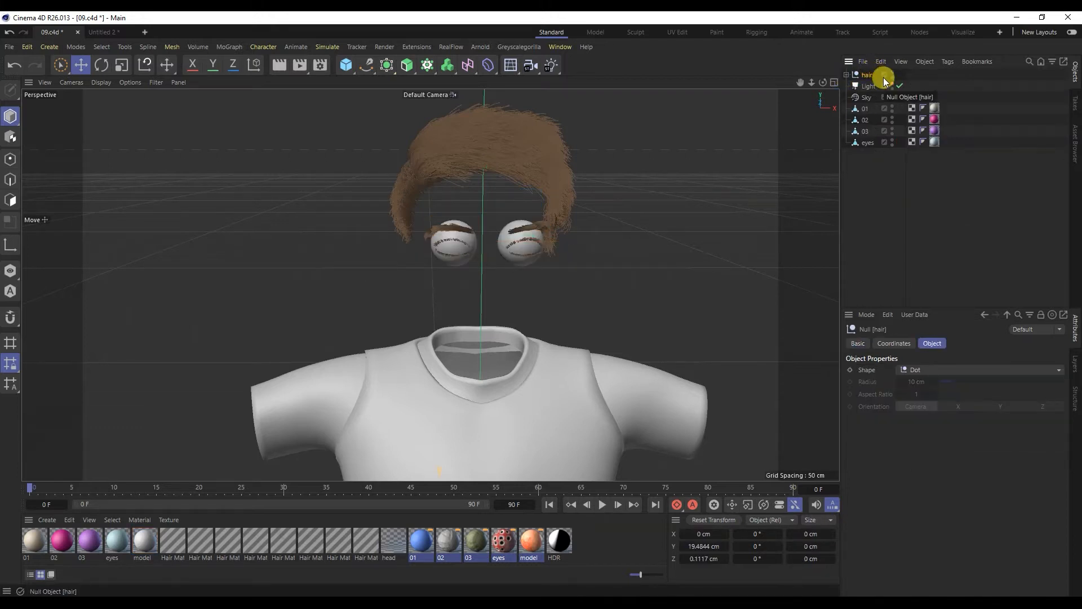
pyautogui.press('Delete')
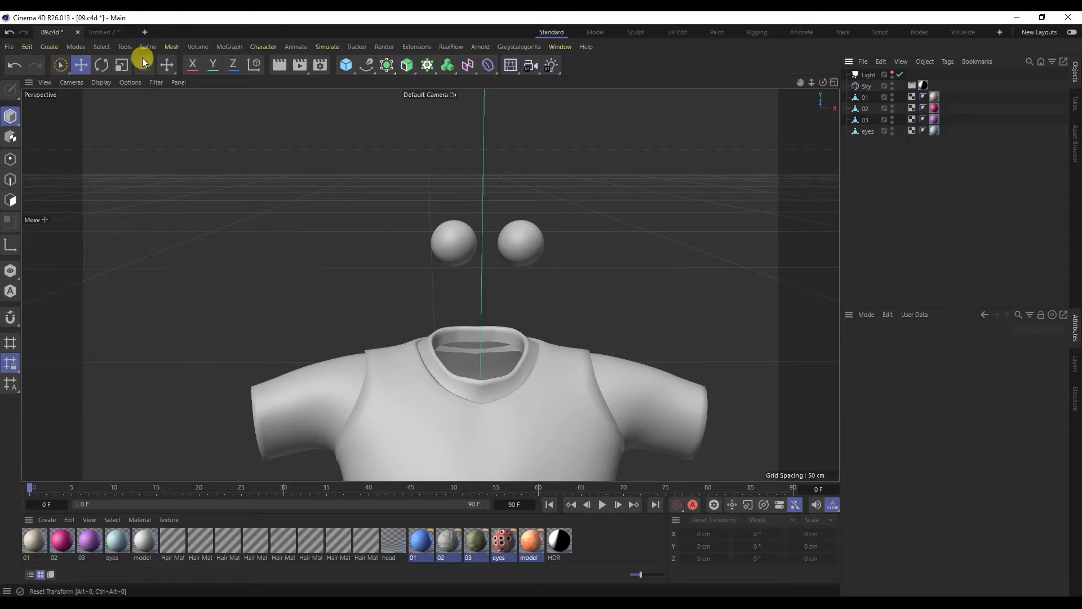
pyautogui.click(107, 32)
pyautogui.keyDown('alt'); pyautogui.moveTo(450, 251); pyautogui.dragTo(335, 152); pyautogui.keyUp('alt')
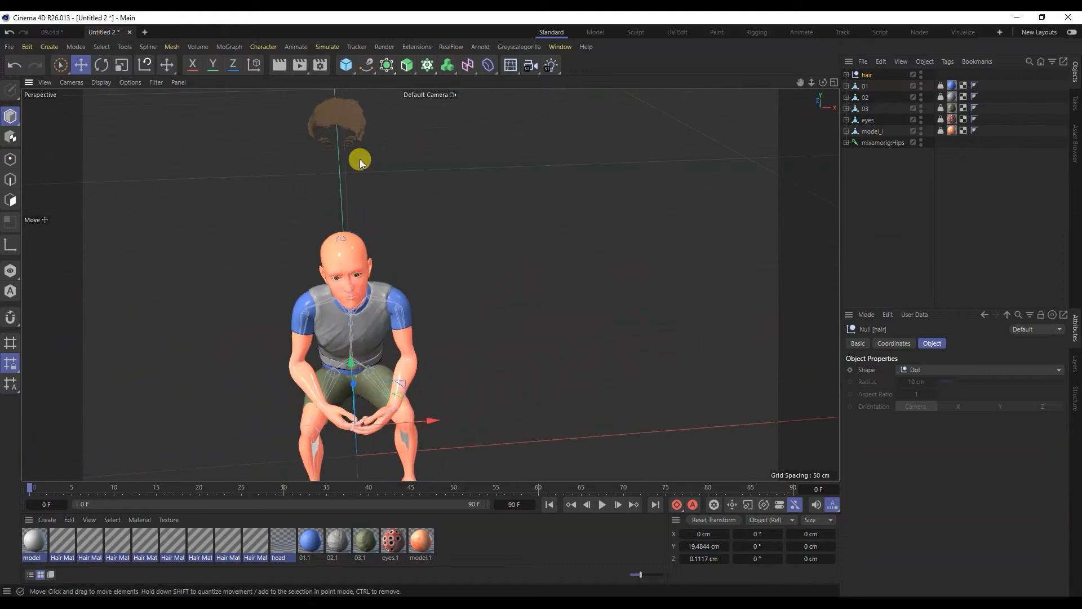
# - Select the Weight tags of 01, 02, 03, eyes and model_l and reset their bind pose
pyautogui.click(897, 143)
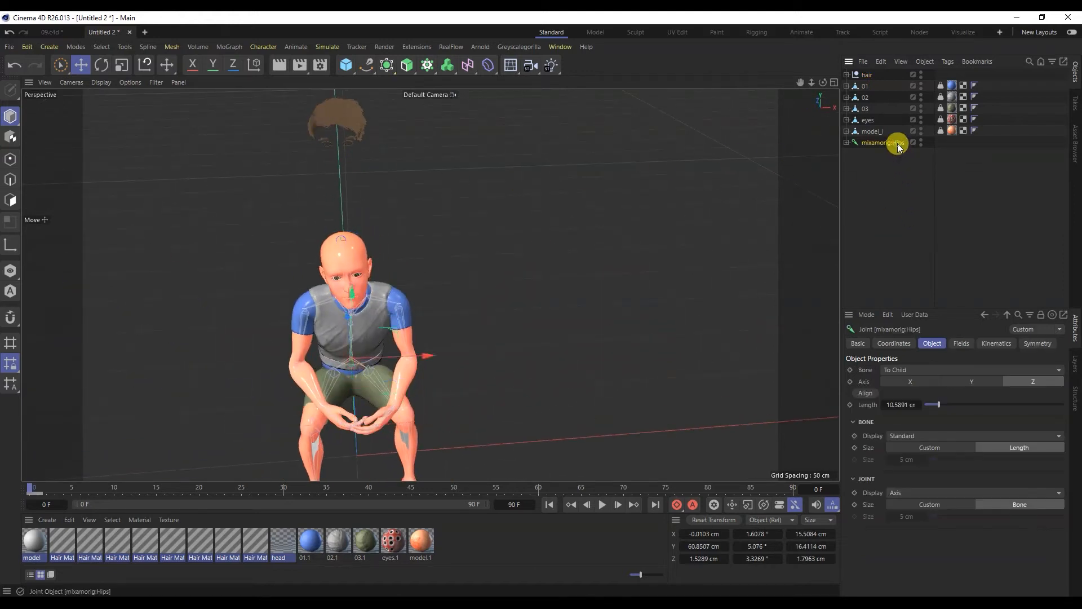
pyautogui.moveTo(940, 132); pyautogui.dragTo(932, 66)
pyautogui.click(995, 370)
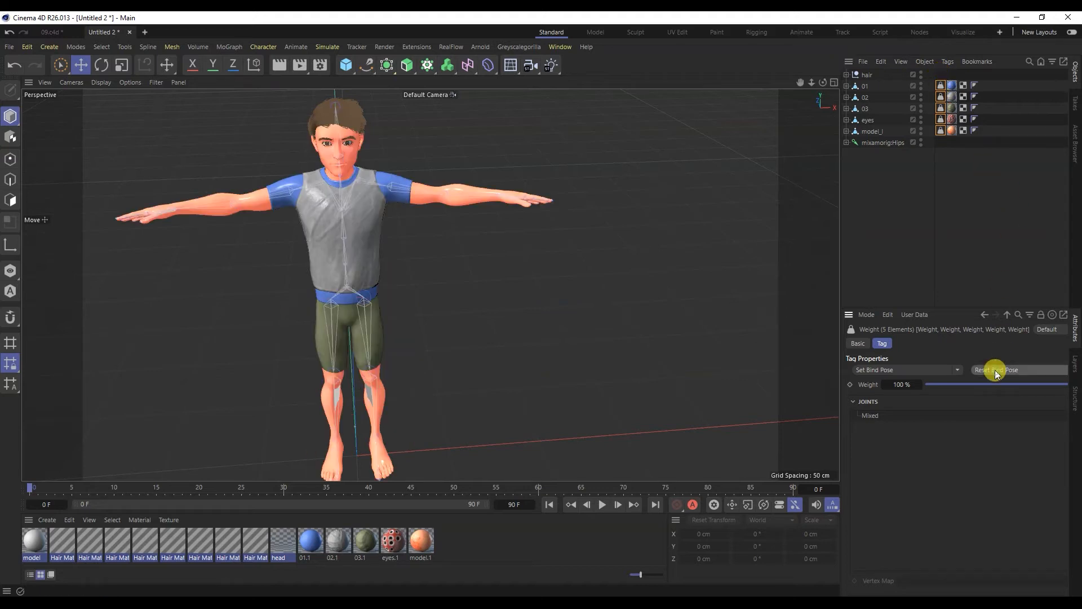
pyautogui.keyDown('alt'); pyautogui.moveTo(360, 197); pyautogui.dragTo(328, 139); pyautogui.keyUp('alt')
pyautogui.keyDown('alt'); pyautogui.moveTo(328, 140); pyautogui.dragTo(351, 145, button='middle'); pyautogui.keyUp('alt')
pyautogui.keyDown('alt'); pyautogui.moveTo(350, 145); pyautogui.dragTo(396, 131, button='right'); pyautogui.keyUp('alt')
pyautogui.moveTo(396, 131)
pyautogui.keyDown('alt'); pyautogui.mouseDown()
pyautogui.moveTo(337, 120)
pyautogui.moveTo(384, 121)
pyautogui.mouseUp(); pyautogui.keyUp('alt')
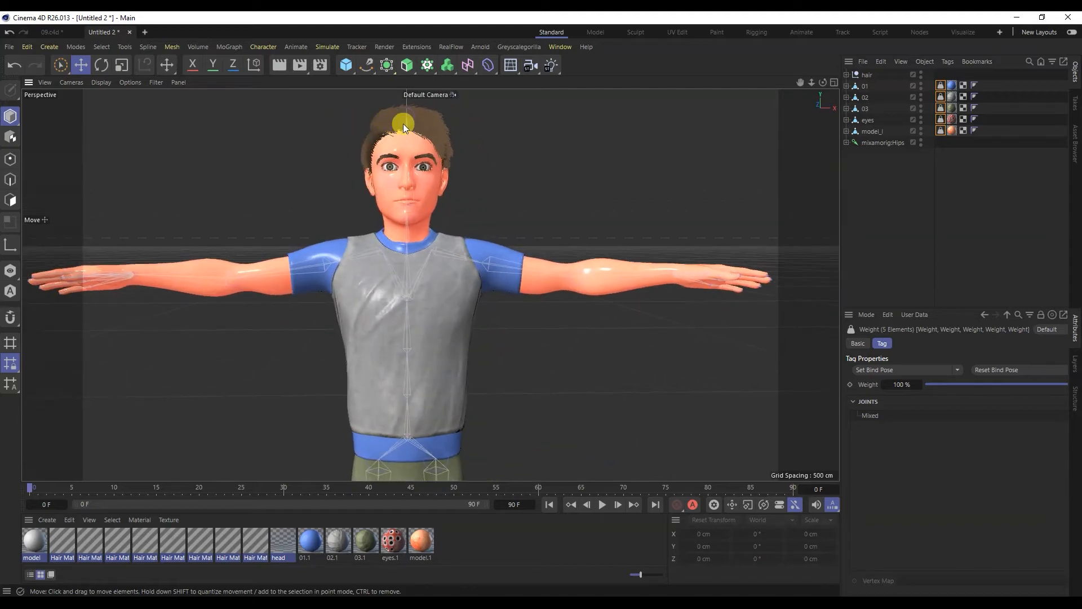
# - Check the hair group's contents on the character's head, switching its three disabled Hair objects on and back off
pyautogui.click(844, 74)
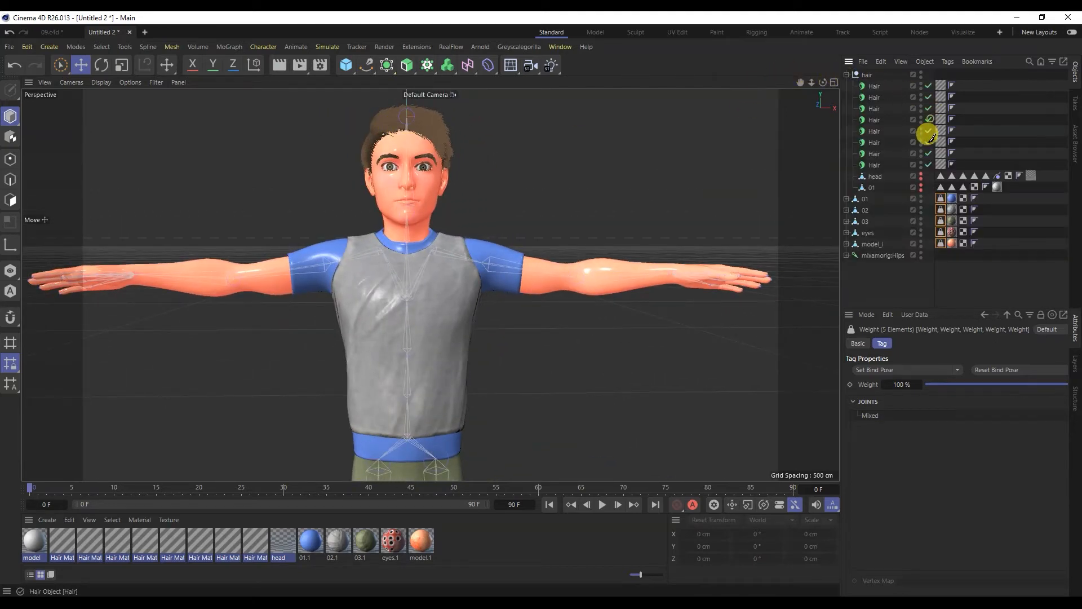
pyautogui.moveTo(391, 161)
pyautogui.keyDown('alt'); pyautogui.mouseDown()
pyautogui.moveTo(531, 186)
pyautogui.moveTo(456, 172)
pyautogui.moveTo(389, 179)
pyautogui.mouseUp(); pyautogui.keyUp('alt')
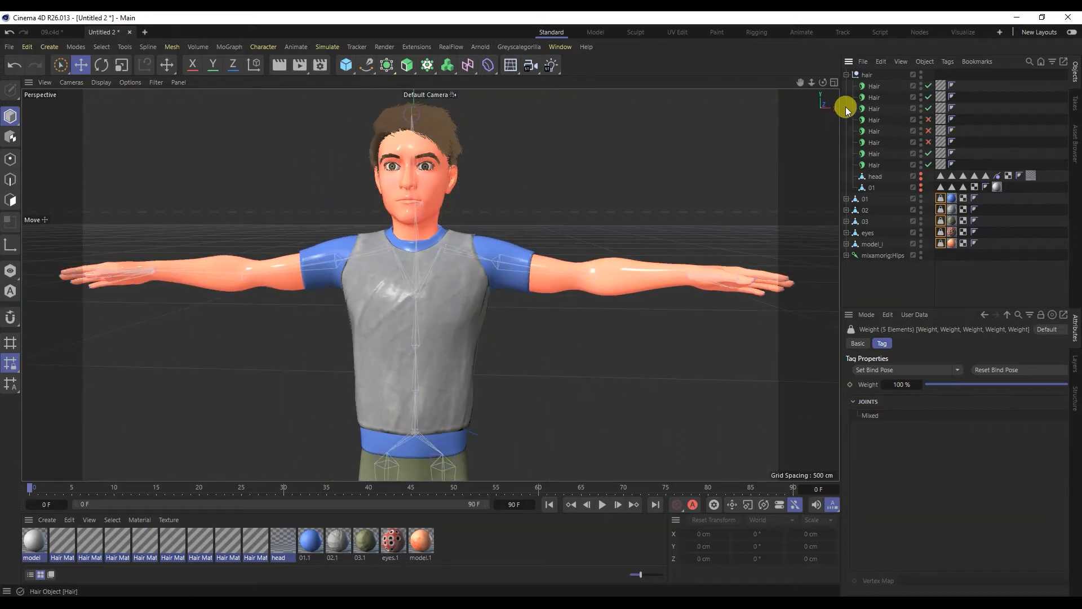
pyautogui.click(846, 75)
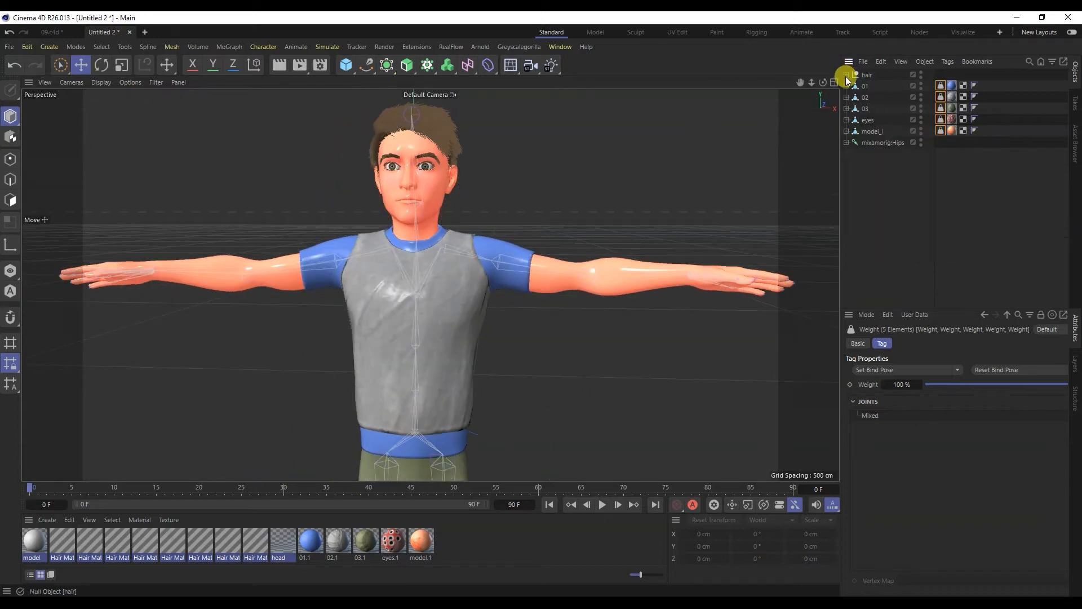
# - Toggle the hair group's visibility and inspect how the hair sits on the T-posed head from several angles
pyautogui.click(921, 73)
pyautogui.click(920, 72)
pyautogui.keyDown('alt'); pyautogui.moveTo(394, 169); pyautogui.dragTo(410, 182); pyautogui.keyUp('alt')
pyautogui.scroll(8, 390, 169)
pyautogui.keyDown('alt'); pyautogui.moveTo(415, 140); pyautogui.dragTo(479, 180); pyautogui.keyUp('alt')
pyautogui.scroll(3, 386, 225)
pyautogui.keyDown('alt'); pyautogui.moveTo(398, 216); pyautogui.dragTo(346, 186); pyautogui.keyUp('alt')
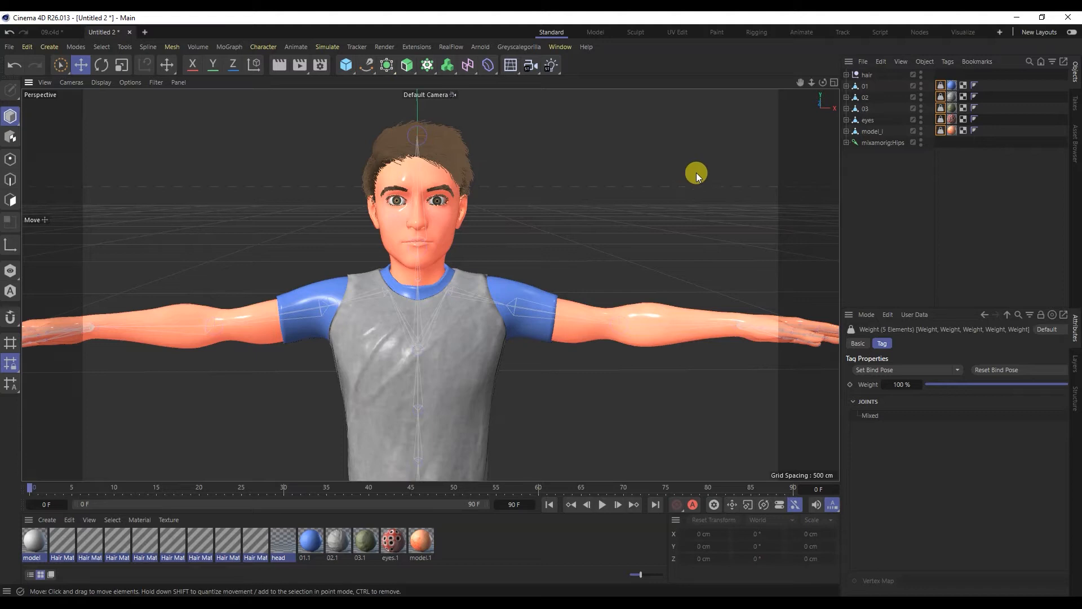
# - Expand the mixamorig joint hierarchy down to the neck and place the hair group under mixamorig:Head
pyautogui.click(846, 142)
pyautogui.click(852, 154)
pyautogui.click(860, 165)
pyautogui.click(866, 176)
pyautogui.click(873, 188)
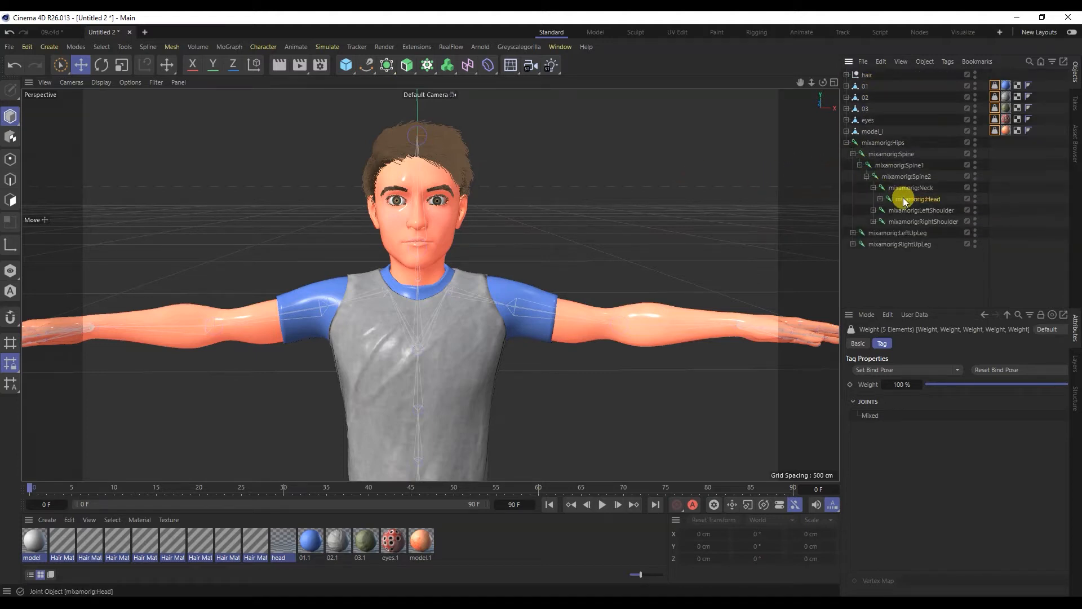
pyautogui.moveTo(867, 75); pyautogui.dragTo(914, 199)
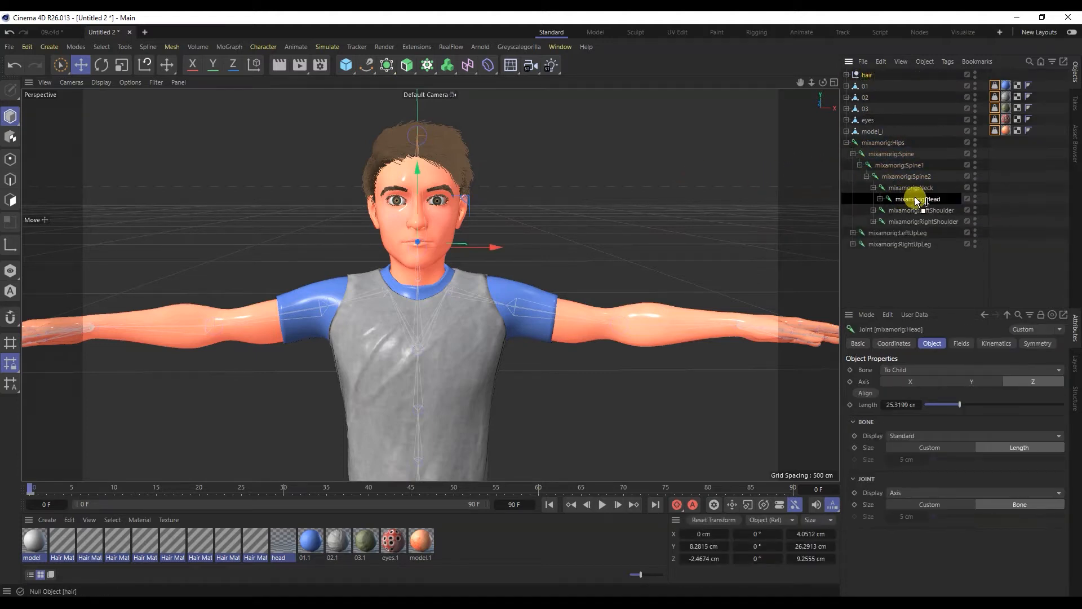
pyautogui.click(923, 288)
pyautogui.click(847, 131)
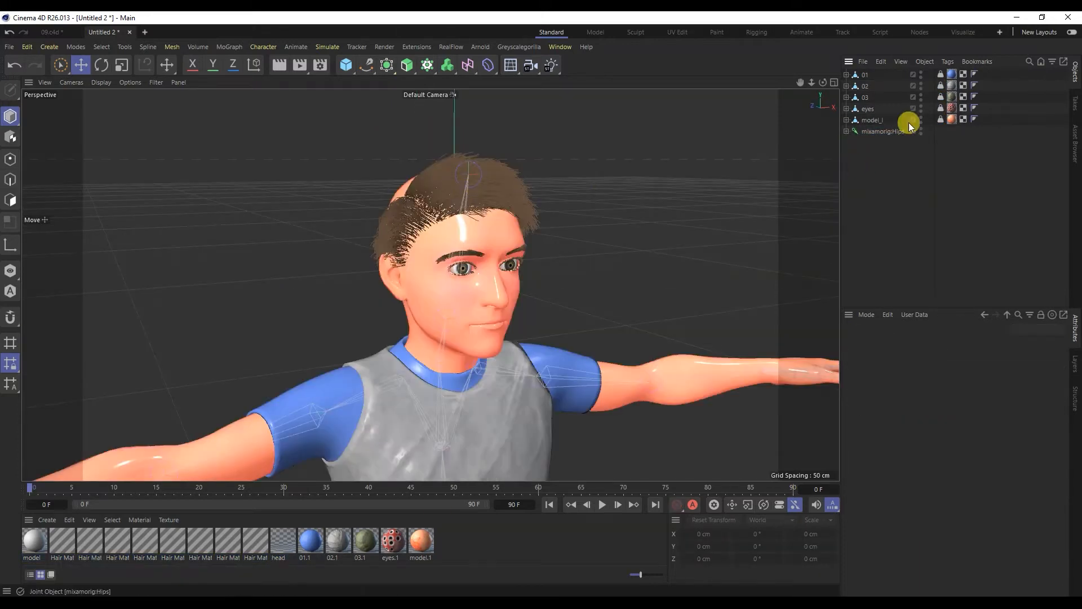
# - Select all eight Hair objects in the hair group and disable their dynamics
pyautogui.click(846, 131)
pyautogui.click(887, 199)
pyautogui.scroll(-3, 939, 200)
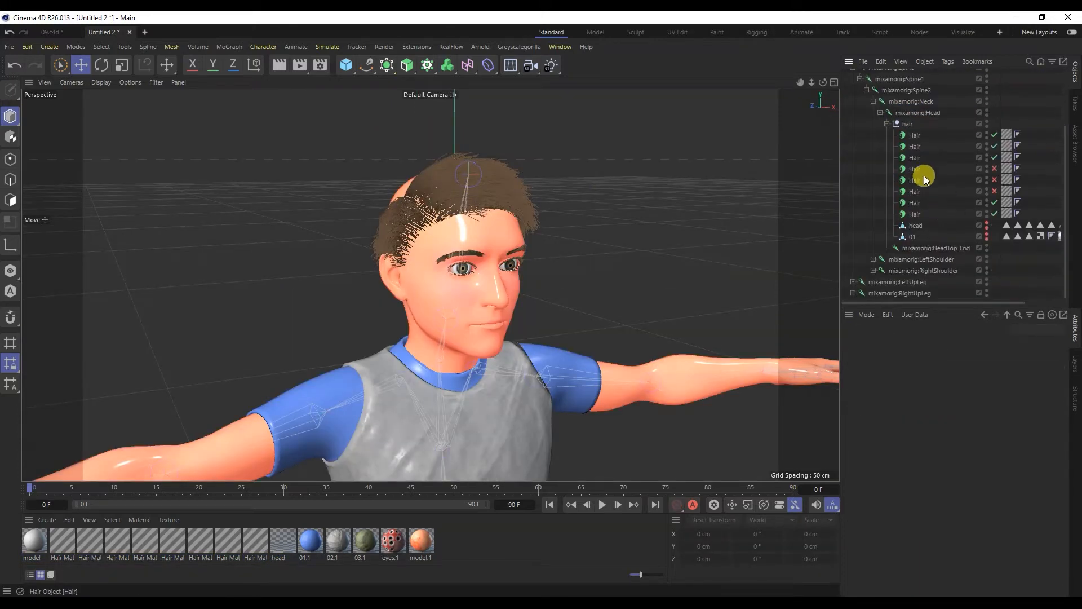
pyautogui.moveTo(924, 178); pyautogui.dragTo(904, 215)
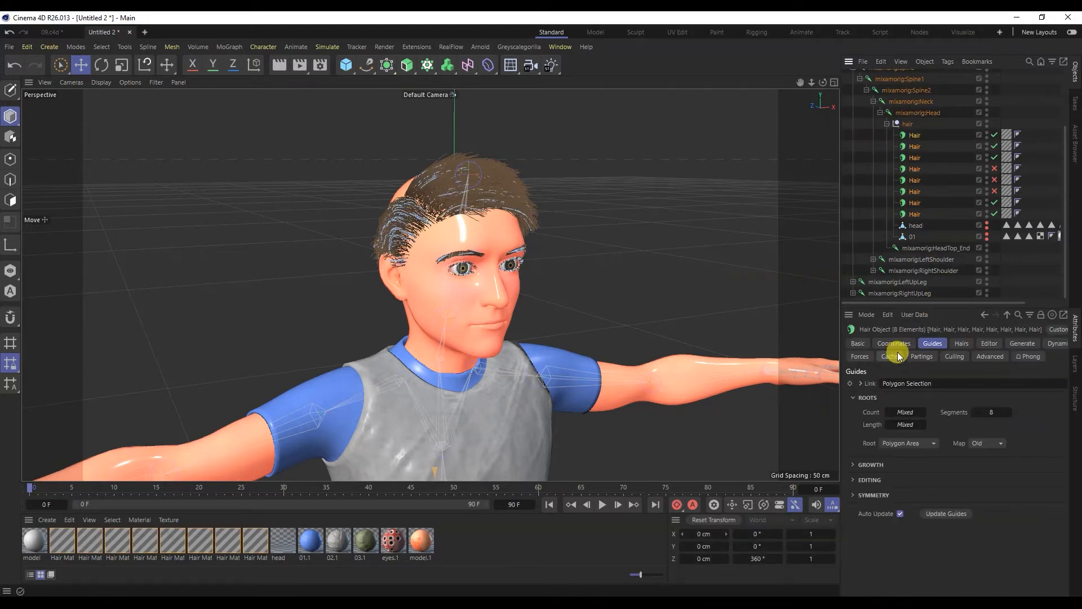
pyautogui.click(1057, 345)
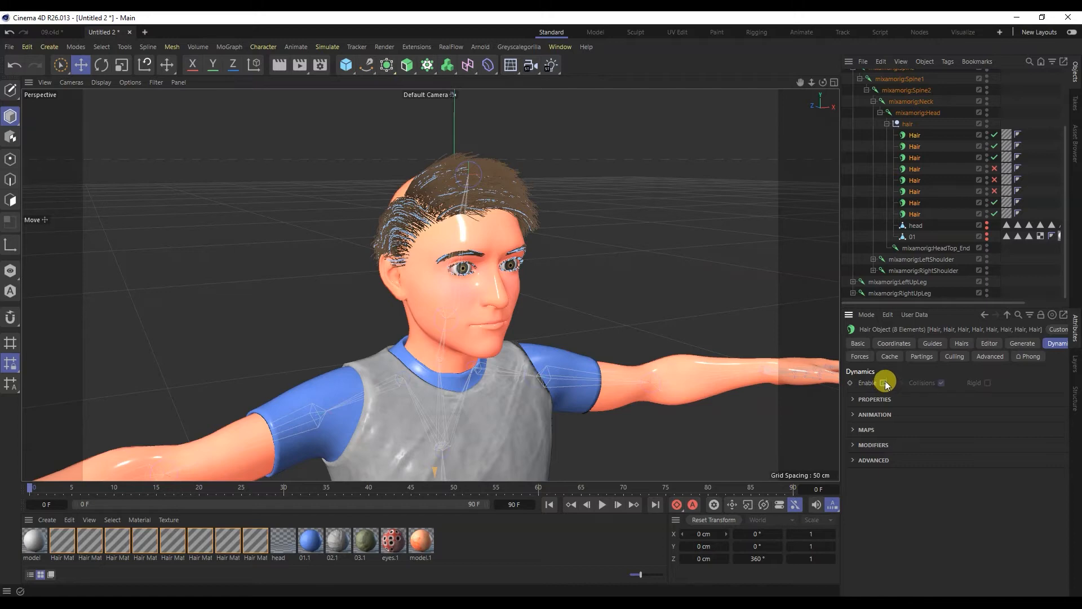
pyautogui.scroll(3, 860, 120)
pyautogui.click(846, 131)
pyautogui.click(963, 180)
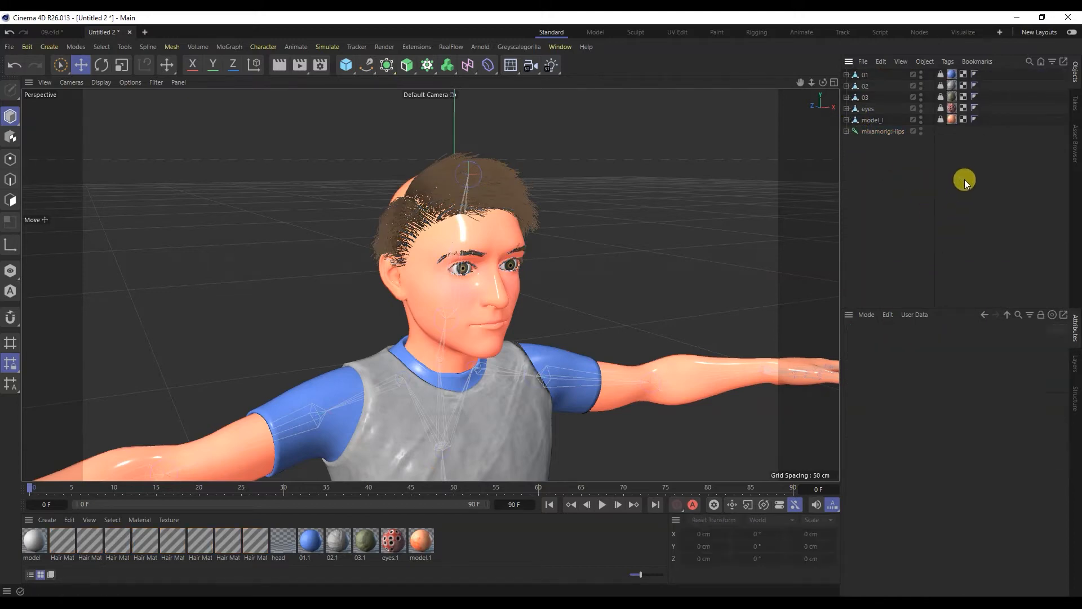
# - Restore the seated pose by scrubbing the timeline back to frame 0 and check the hair, eyebrows and eyelashes on the head
pyautogui.moveTo(35, 493); pyautogui.dragTo(12, 493)
pyautogui.keyDown('alt'); pyautogui.moveTo(293, 315); pyautogui.dragTo(330, 105, button='middle'); pyautogui.keyUp('alt')
pyautogui.keyDown('alt'); pyautogui.moveTo(426, 186); pyautogui.dragTo(337, 200); pyautogui.keyUp('alt')
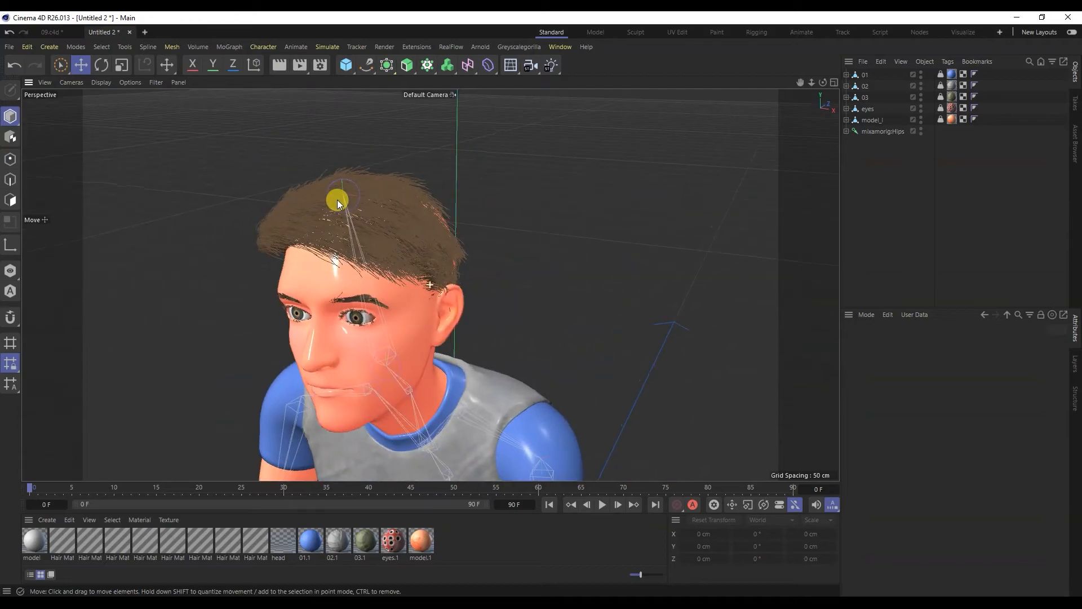
pyautogui.scroll(5, 324, 259)
pyautogui.keyDown('alt'); pyautogui.moveTo(362, 288); pyautogui.dragTo(330, 249); pyautogui.keyUp('alt')
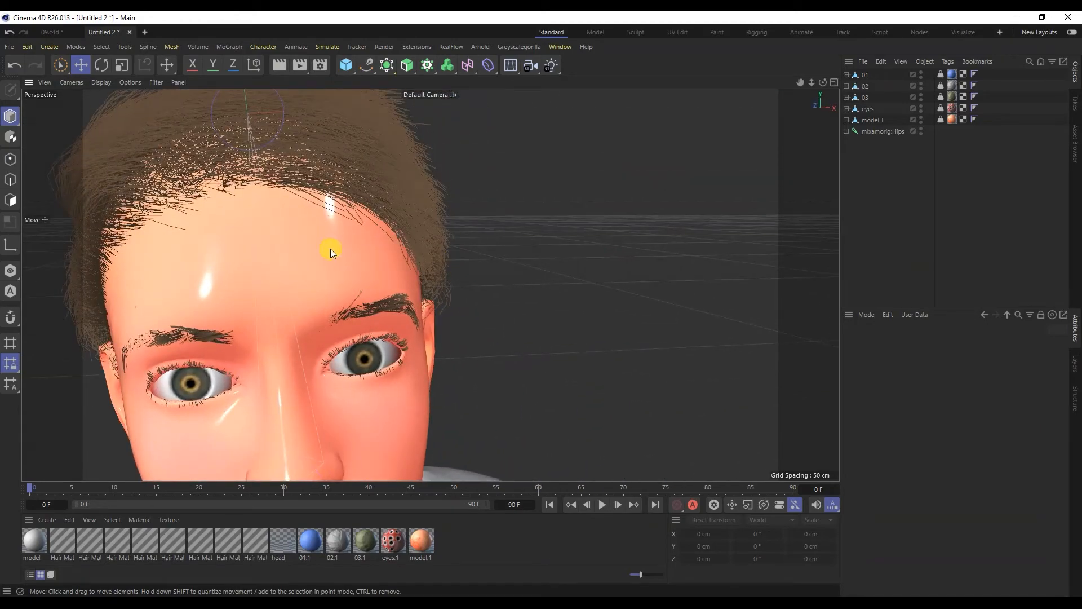
pyautogui.scroll(-6, 286, 301)
pyautogui.scroll(5, 268, 268)
pyautogui.keyDown('alt'); pyautogui.moveTo(269, 263); pyautogui.dragTo(387, 270); pyautogui.keyUp('alt')
pyautogui.scroll(5, 278, 272)
pyautogui.scroll(-4, 275, 266)
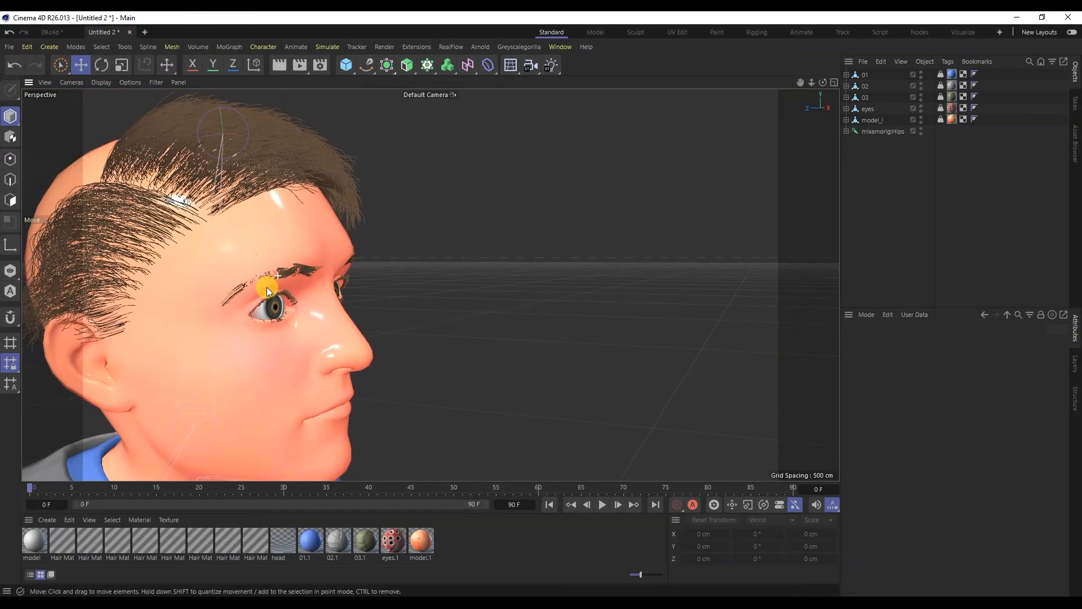
# - Show mesh 01 from the hair group in the editor and move it slightly forward off the face, to about Z -9.25 cm
pyautogui.click(846, 132)
pyautogui.scroll(-3, 917, 214)
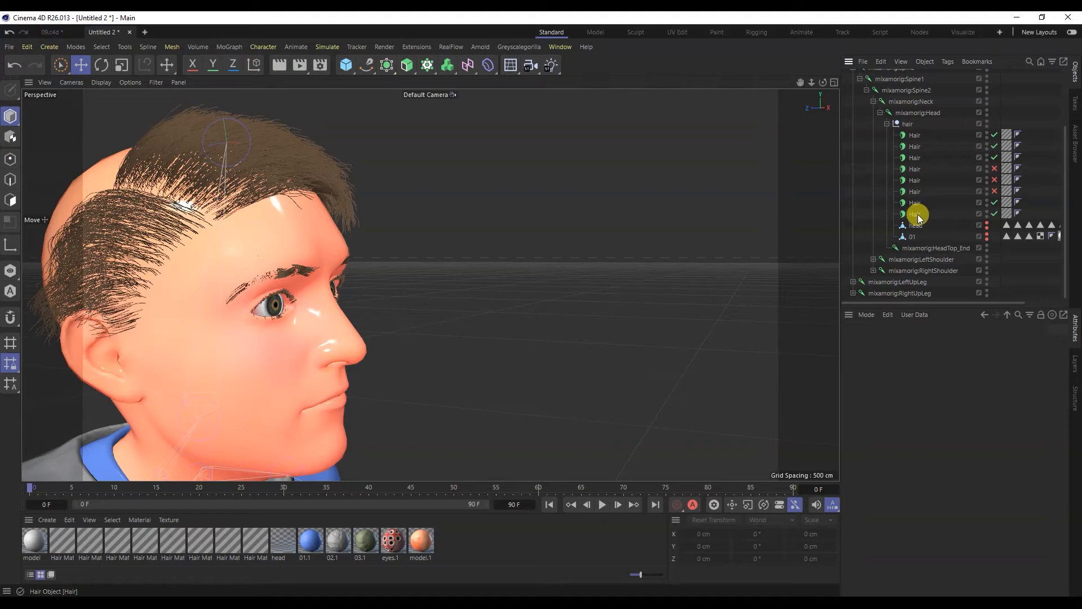
pyautogui.click(915, 226)
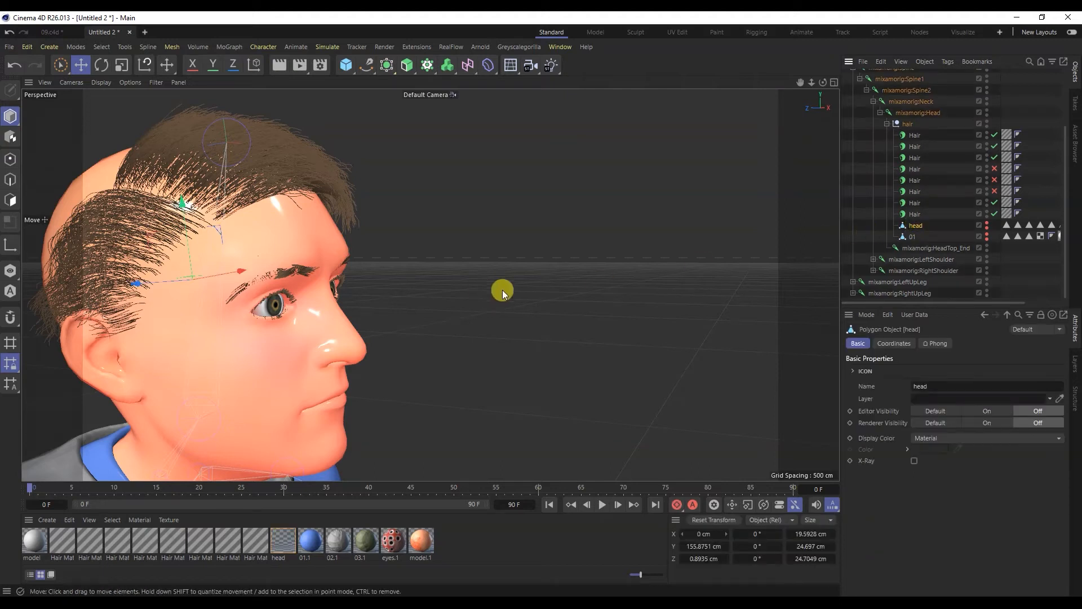
pyautogui.click(985, 224)
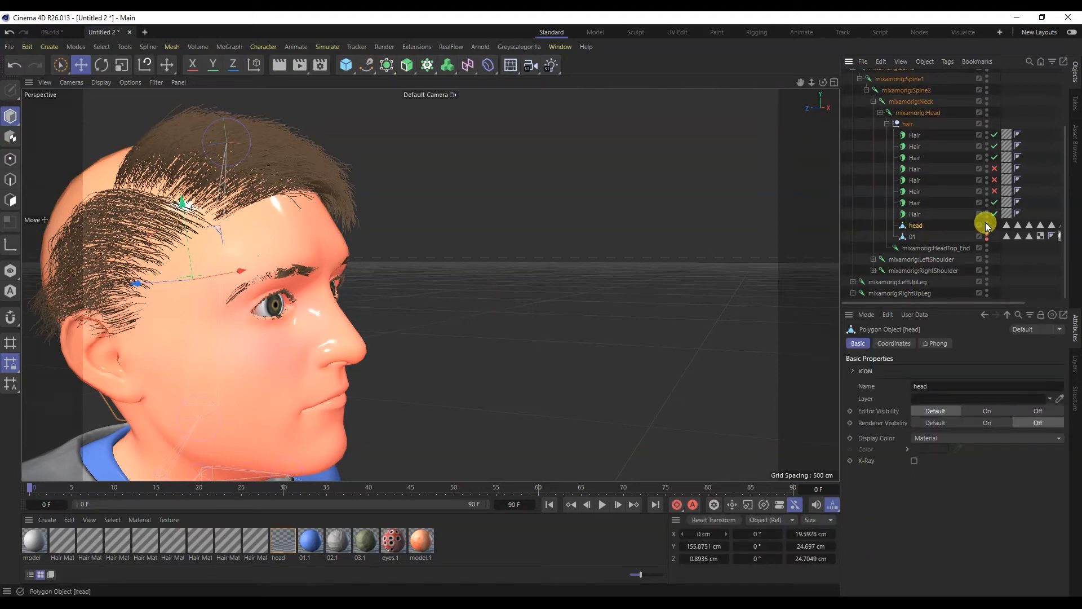
pyautogui.click(986, 230)
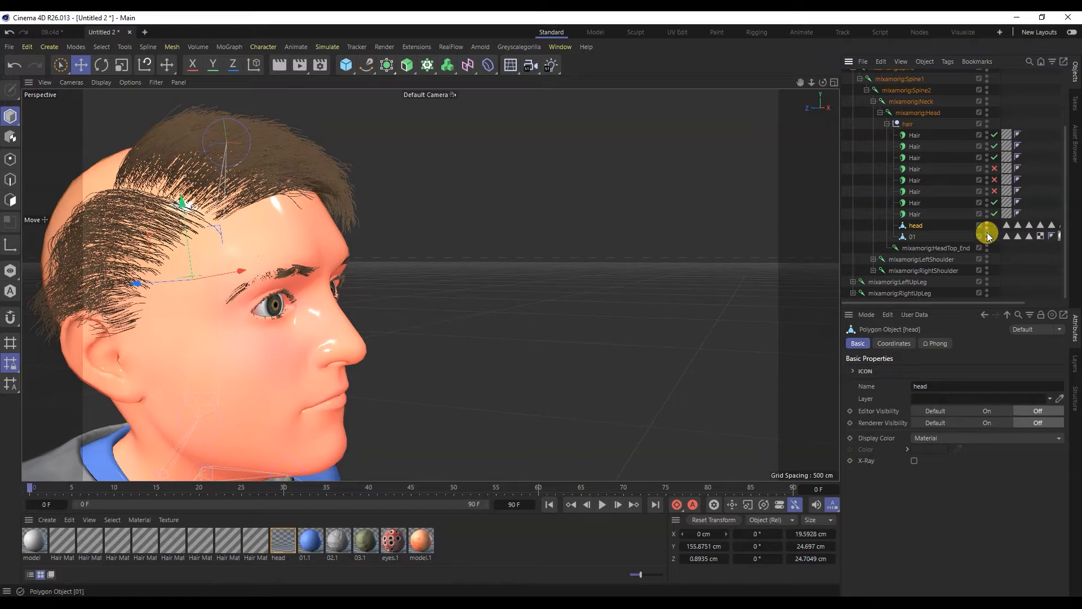
pyautogui.scroll(4, 256, 265)
pyautogui.scroll(-2, 256, 265)
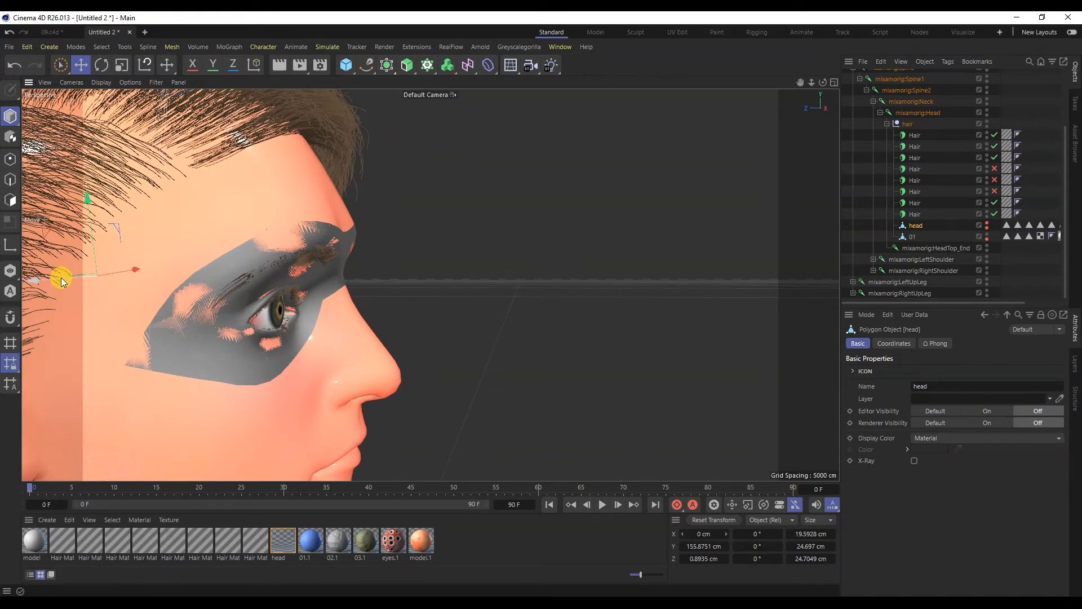
pyautogui.click(912, 236)
pyautogui.moveTo(208, 301); pyautogui.dragTo(213, 297)
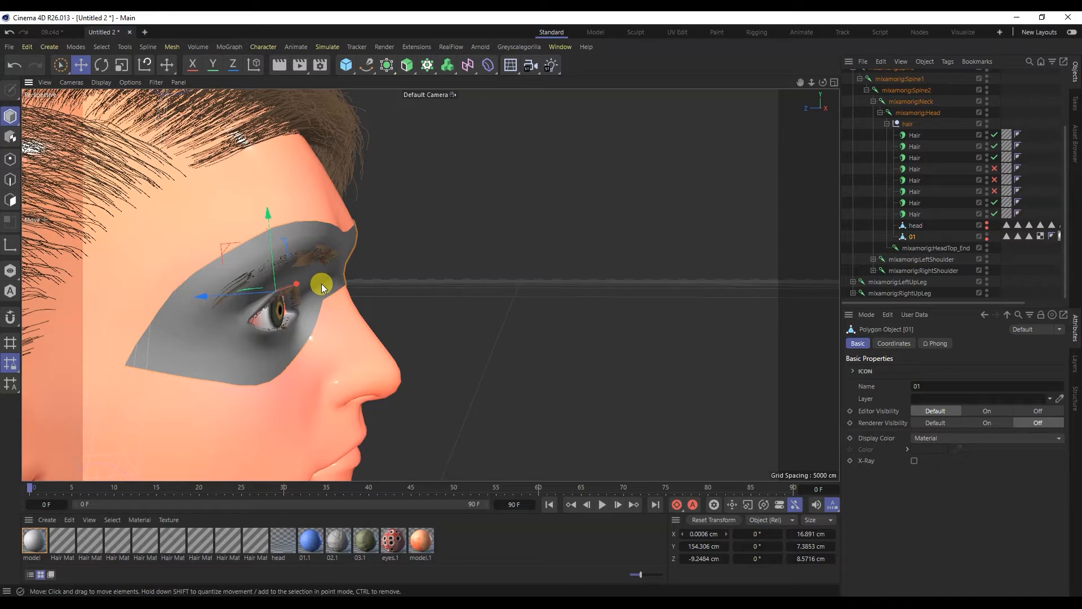
# - Check the eyebrow Hair object against the shifted mask around the eyes and hide mesh 01 in the editor again
pyautogui.click(915, 215)
pyautogui.click(915, 159)
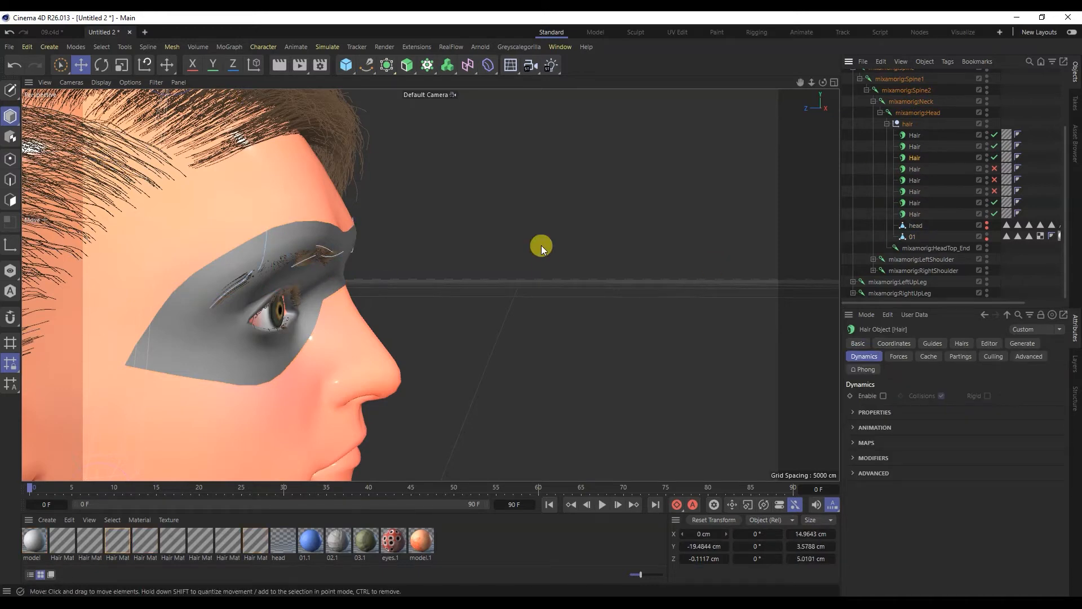
pyautogui.keyDown('alt'); pyautogui.moveTo(541, 248); pyautogui.dragTo(224, 314); pyautogui.keyUp('alt')
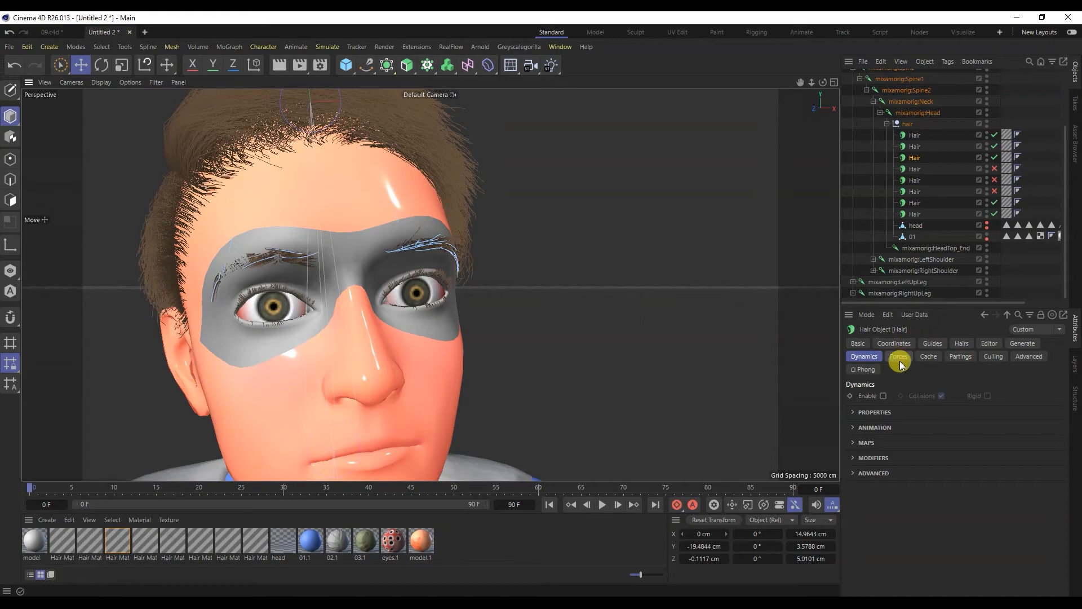
pyautogui.keyDown('alt'); pyautogui.moveTo(558, 297); pyautogui.dragTo(496, 307); pyautogui.keyUp('alt')
pyautogui.scroll(5, 254, 268)
pyautogui.keyDown('alt'); pyautogui.moveTo(247, 267); pyautogui.dragTo(224, 284); pyautogui.keyUp('alt')
pyautogui.scroll(-5, 306, 266)
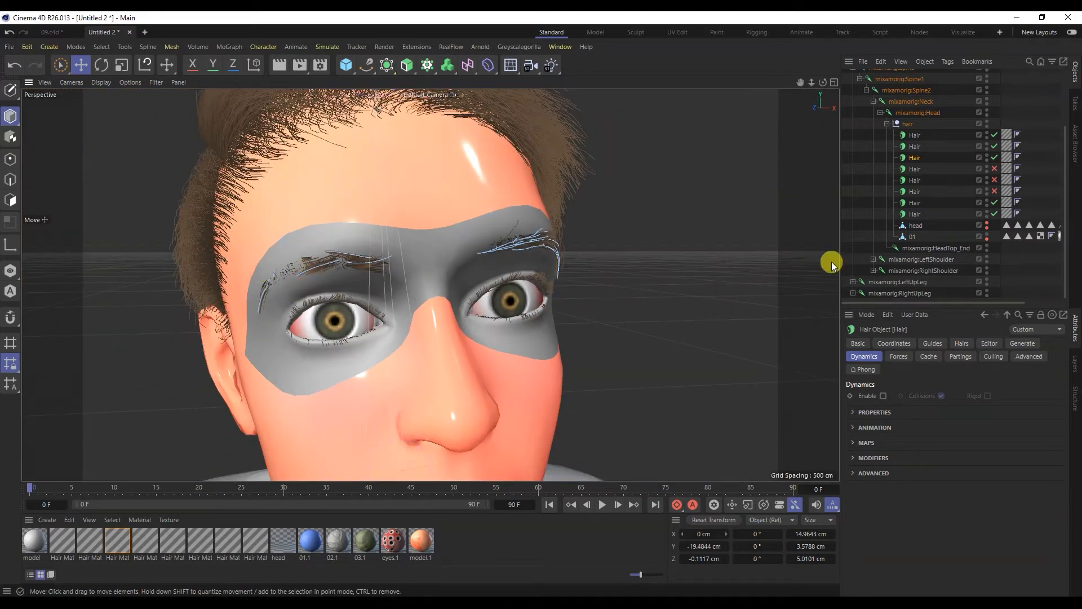
pyautogui.click(987, 234)
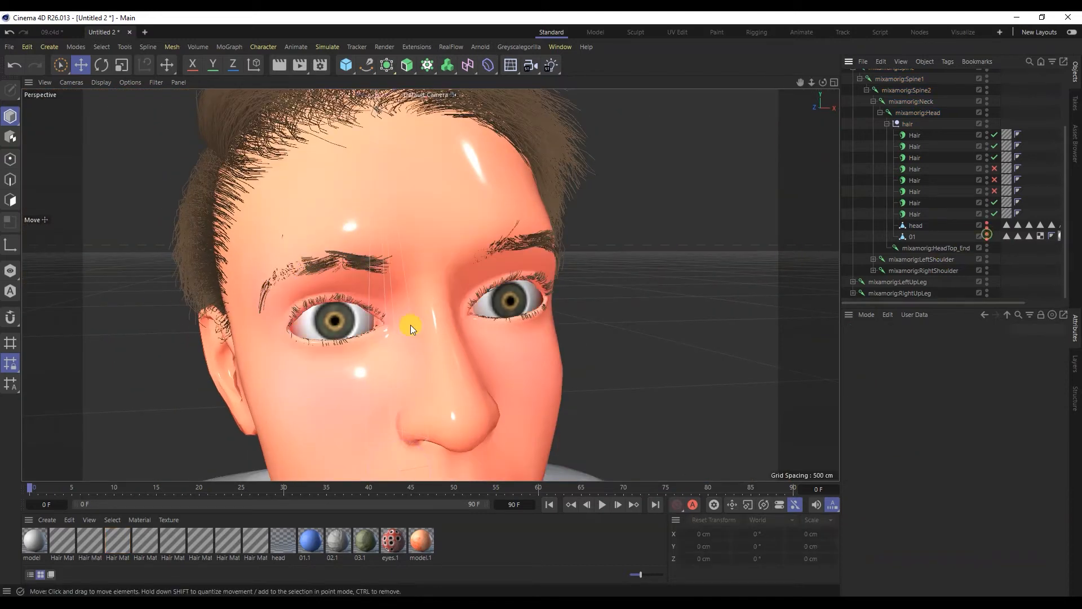
# - Select the eyebrow Hair object and detach the Hair Tools commands as a floating palette beside the face
pyautogui.click(367, 265)
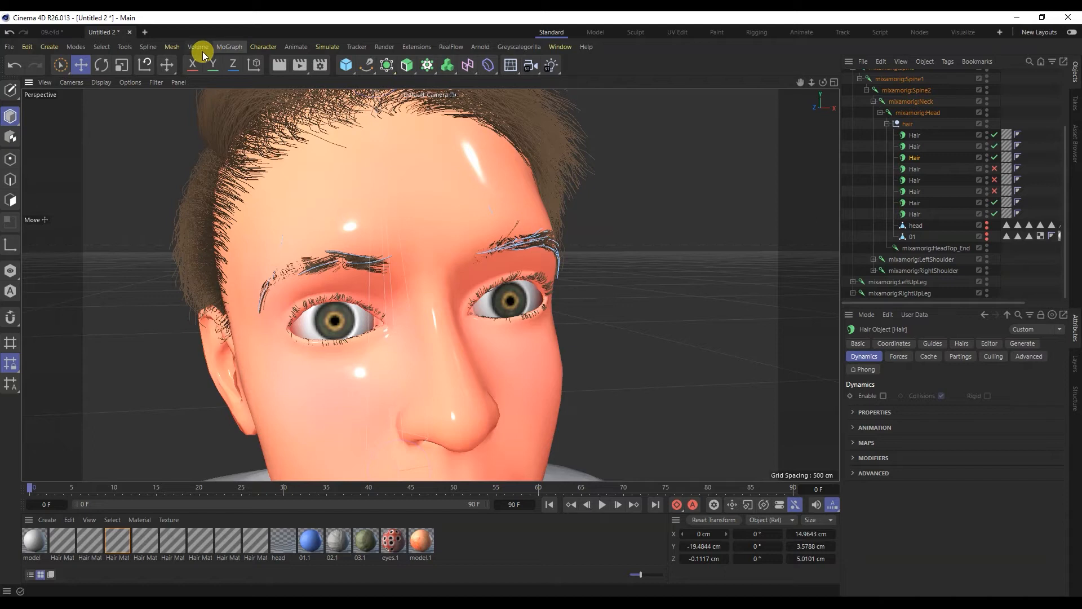
pyautogui.click(172, 47)
pyautogui.moveTo(286, 283)
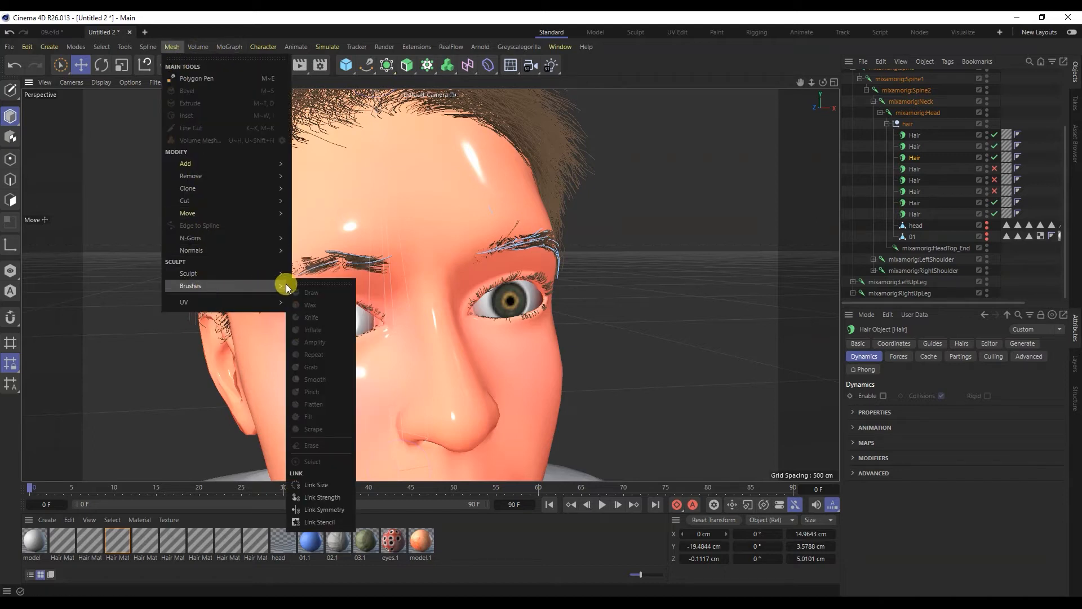
pyautogui.click(292, 17)
pyautogui.click(327, 47)
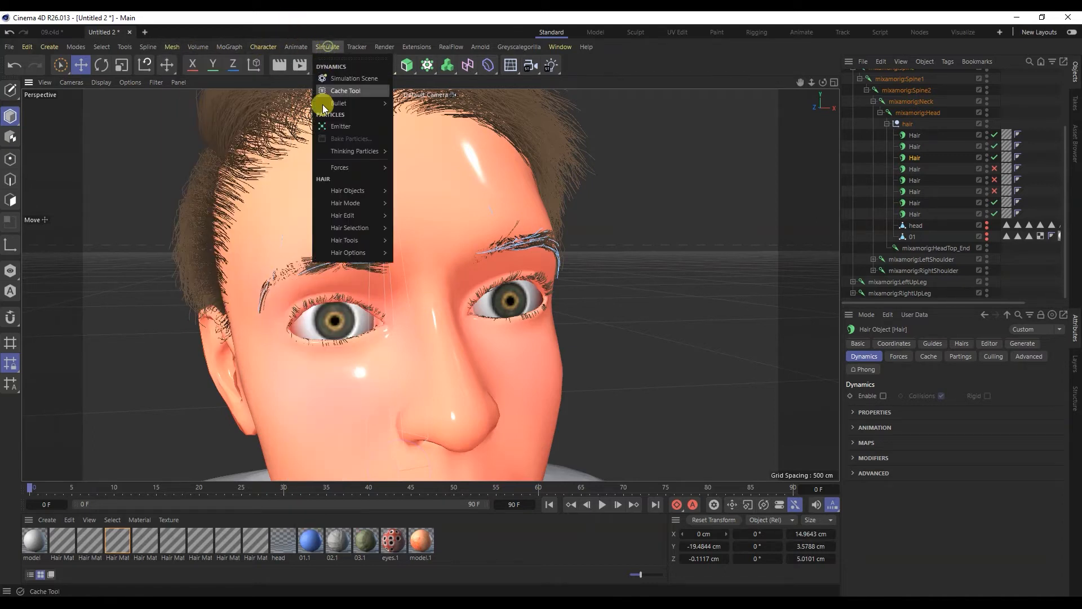
pyautogui.moveTo(340, 243)
pyautogui.moveTo(396, 238); pyautogui.dragTo(73, 204)
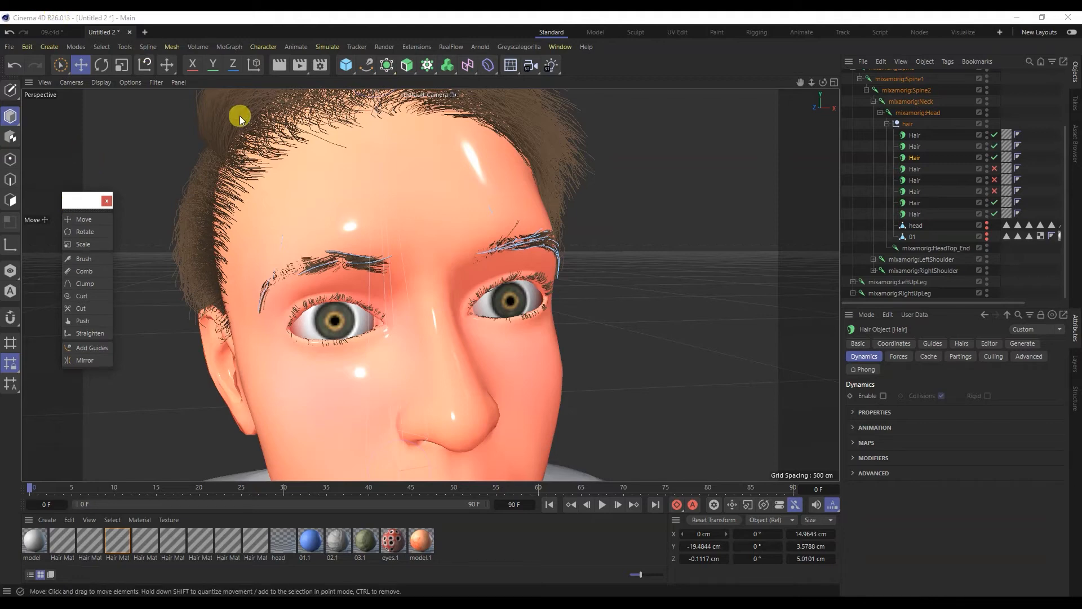
# - Add a Hair Collider tag to mesh 01 in the hair group
pyautogui.click(909, 238)
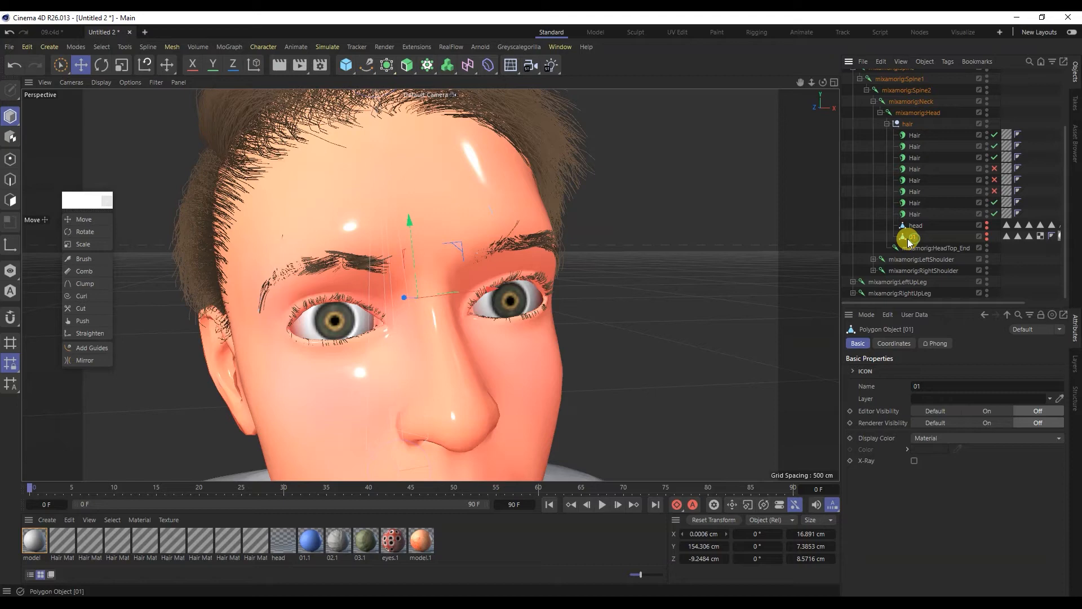
pyautogui.rightClick(909, 239)
pyautogui.moveTo(943, 149)
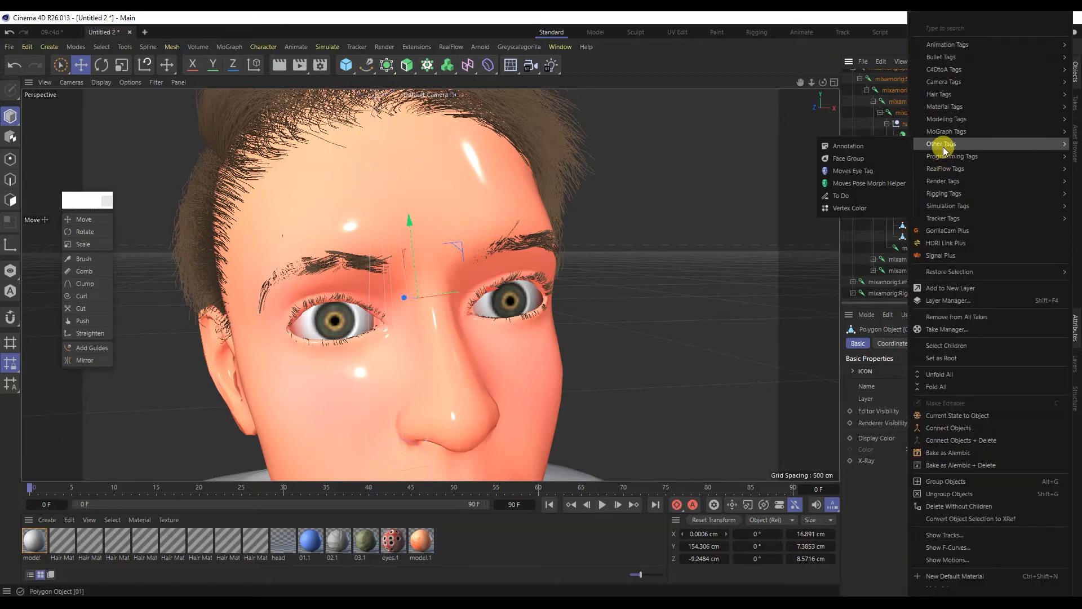
pyautogui.moveTo(944, 48)
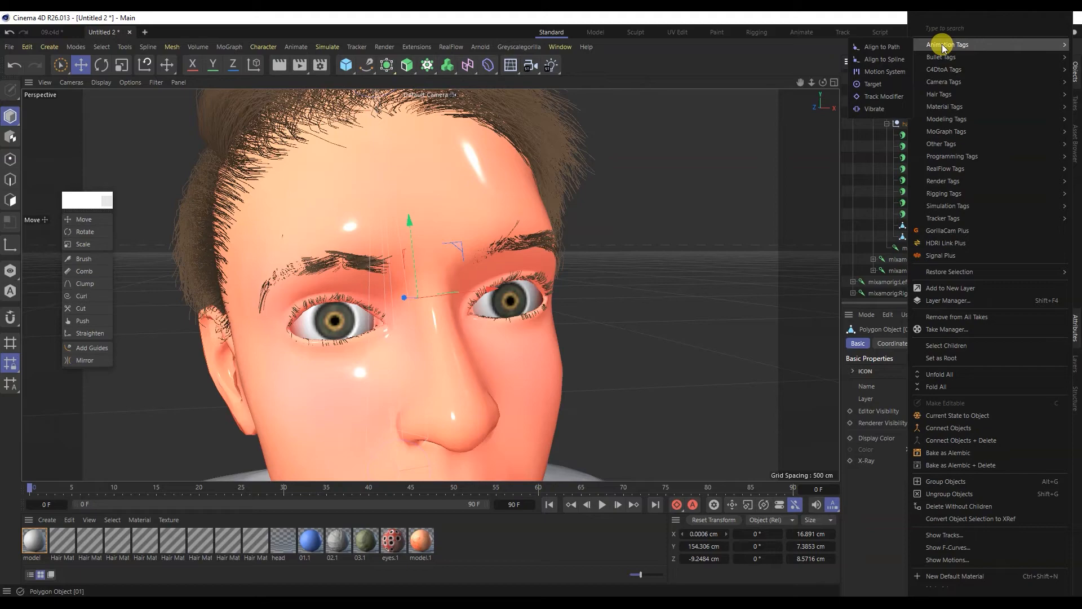
pyautogui.moveTo(937, 94)
pyautogui.click(888, 94)
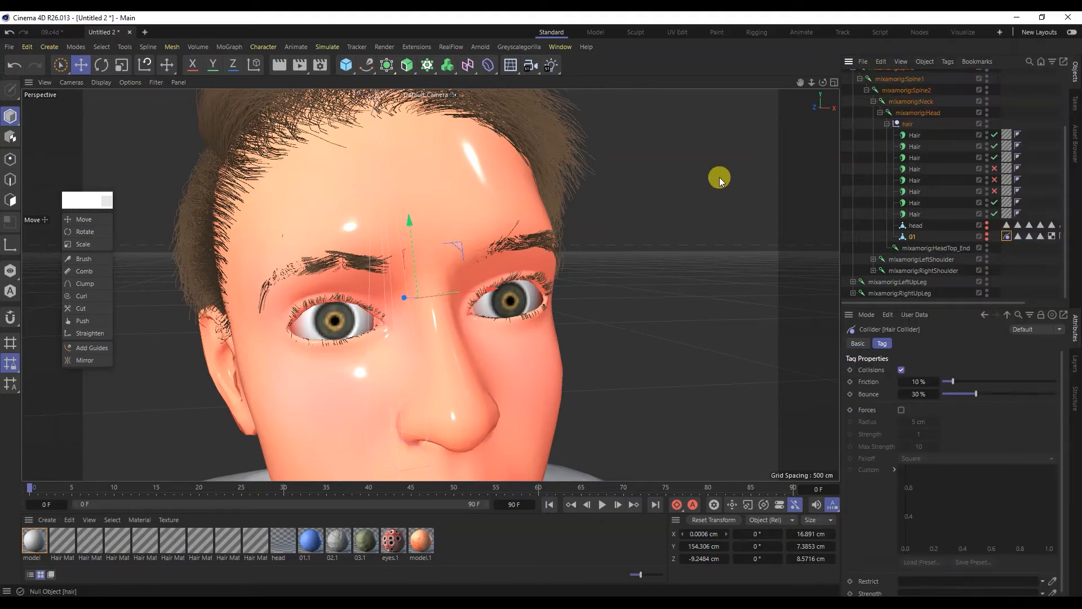
# - Activate the hair Brush tool and detach the Hair Mode commands as a floating palette above the hair tools
pyautogui.keyDown('alt'); pyautogui.moveTo(357, 265); pyautogui.dragTo(589, 238); pyautogui.keyUp('alt')
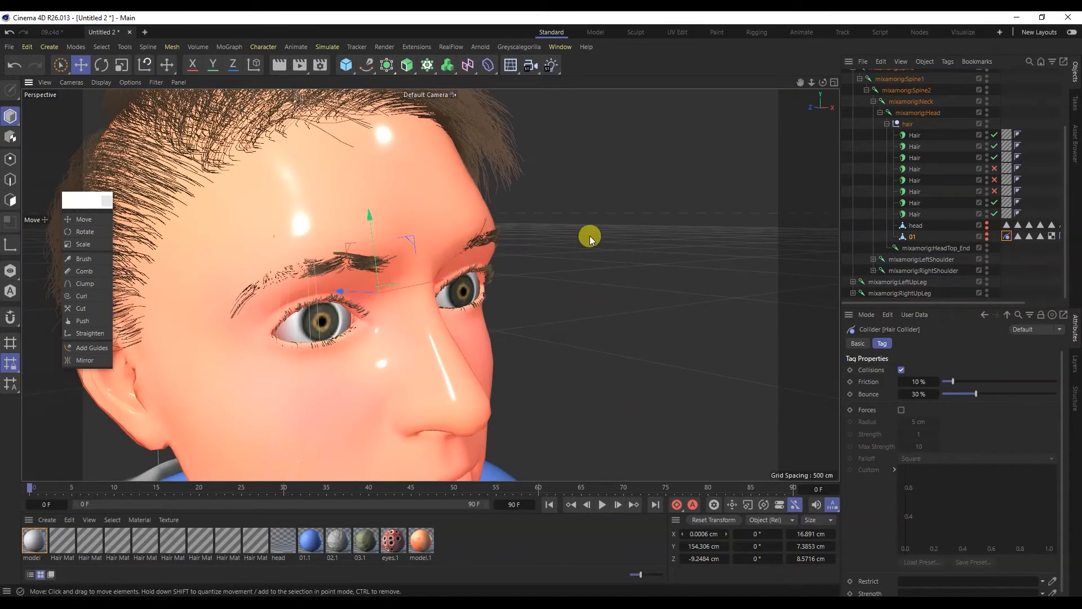
pyautogui.click(85, 259)
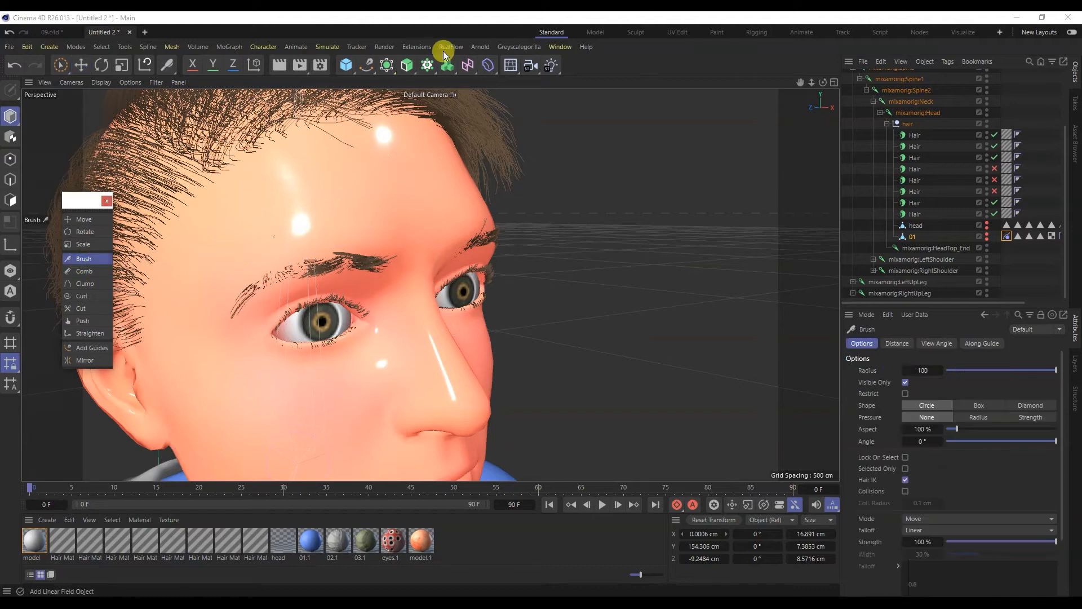
pyautogui.click(327, 47)
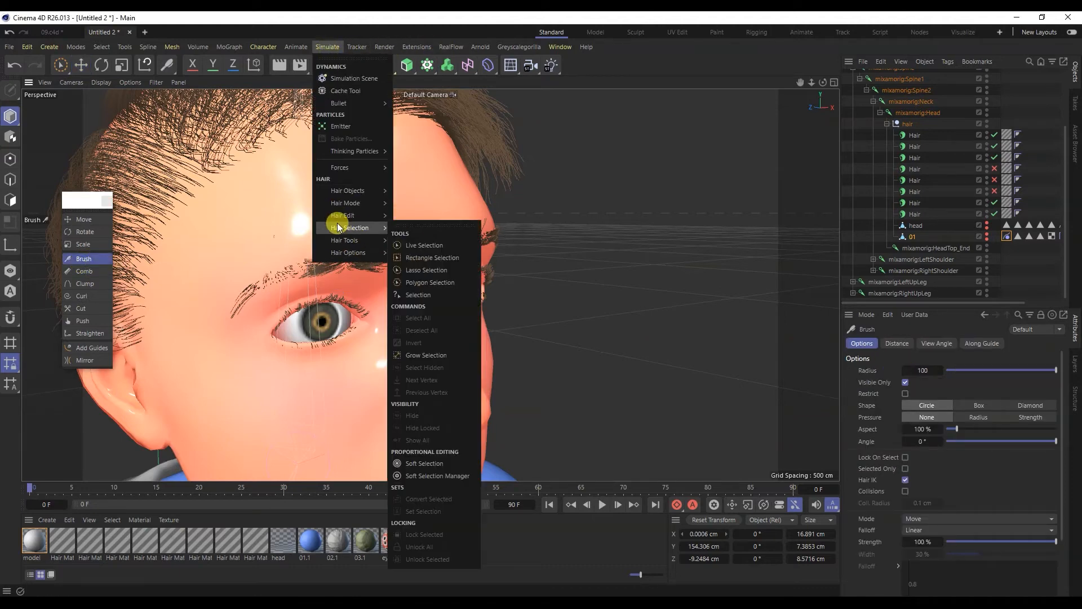
pyautogui.click(403, 202)
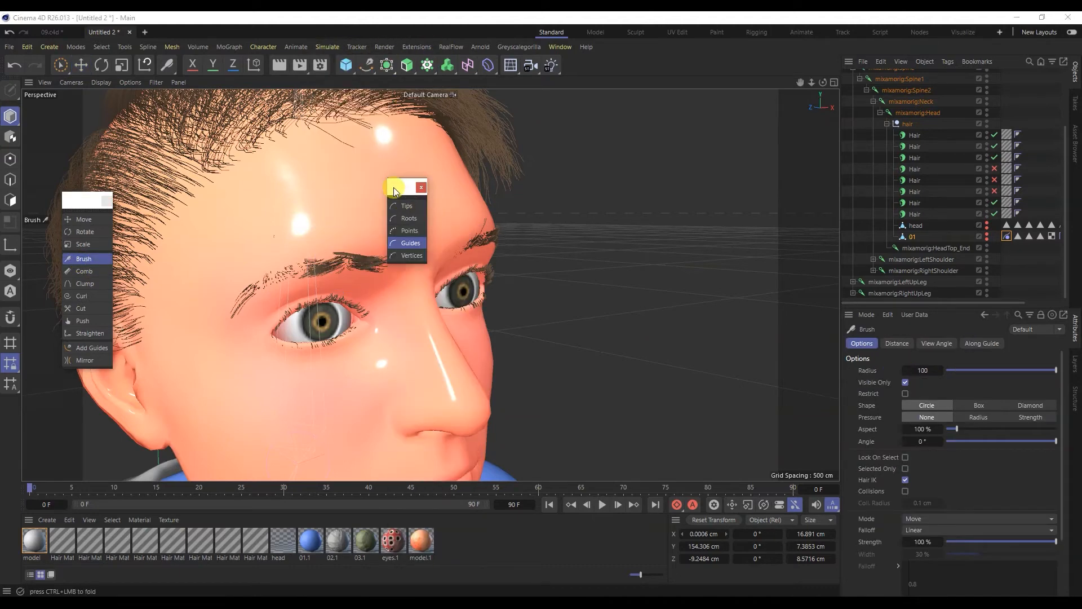
pyautogui.moveTo(398, 188); pyautogui.dragTo(73, 116)
pyautogui.keyDown('alt'); pyautogui.moveTo(248, 291); pyautogui.dragTo(151, 269); pyautogui.keyUp('alt')
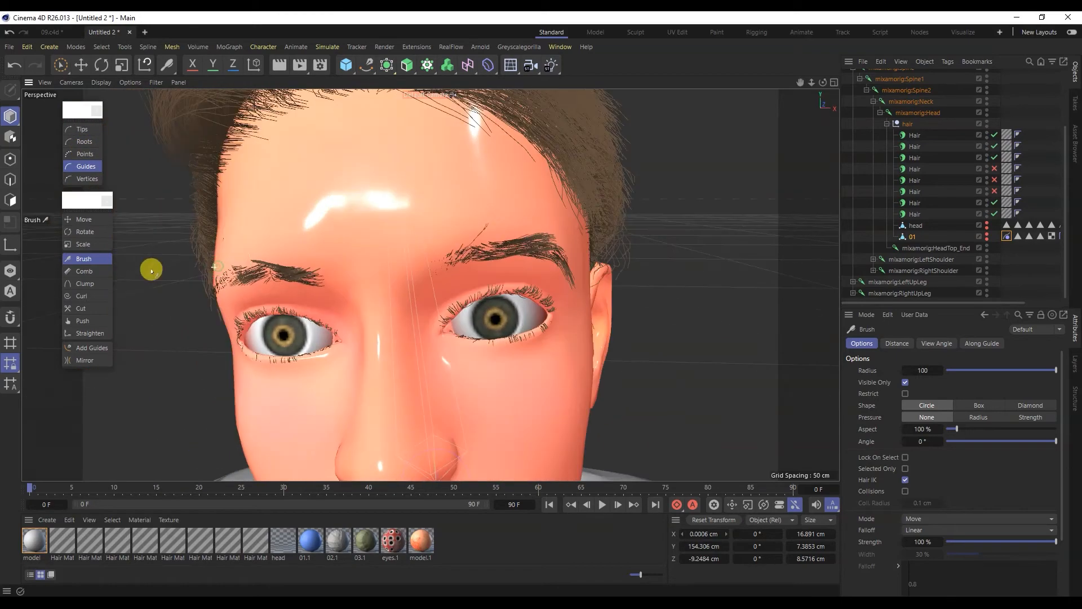
# - Select the eyebrow Hair object and brush its guide tips flat along the brow line
pyautogui.click(907, 203)
pyautogui.click(908, 192)
pyautogui.click(909, 181)
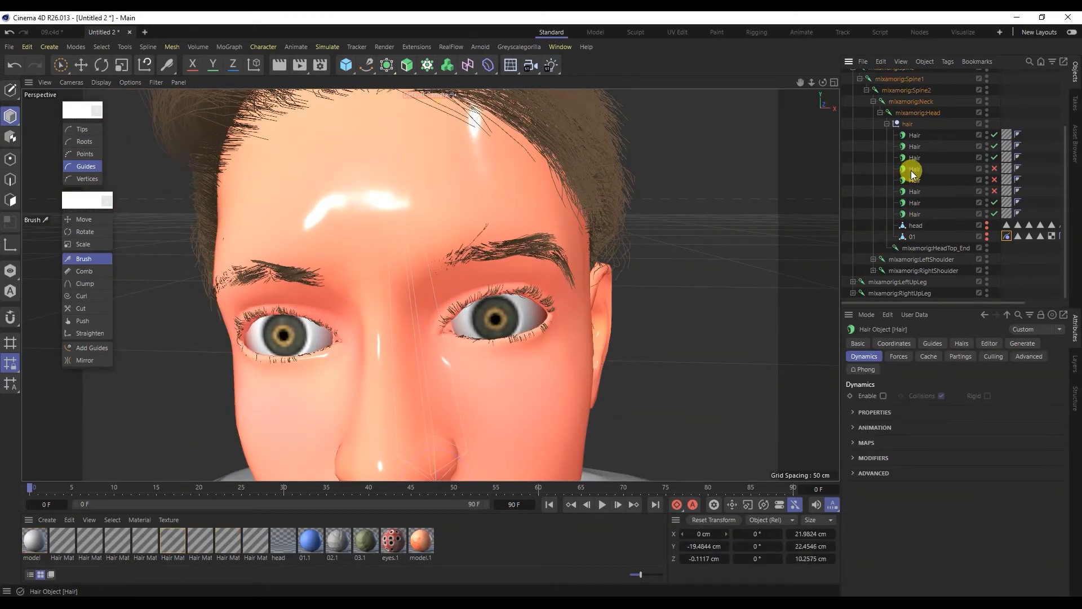
pyautogui.click(912, 160)
pyautogui.keyDown('alt'); pyautogui.moveTo(253, 318); pyautogui.dragTo(212, 242); pyautogui.keyUp('alt')
pyautogui.click(84, 130)
pyautogui.moveTo(299, 314); pyautogui.dragTo(212, 321)
pyautogui.moveTo(332, 270)
pyautogui.mouseDown()
pyautogui.moveTo(307, 293)
pyautogui.moveTo(169, 329)
pyautogui.mouseUp()
pyautogui.moveTo(239, 325); pyautogui.dragTo(109, 350)
pyautogui.moveTo(213, 338)
pyautogui.keyDown('alt'); pyautogui.mouseDown()
pyautogui.moveTo(145, 314)
pyautogui.moveTo(106, 323)
pyautogui.mouseUp(); pyautogui.keyUp('alt')
pyautogui.moveTo(340, 300)
pyautogui.mouseDown()
pyautogui.moveTo(195, 303)
pyautogui.moveTo(376, 319)
pyautogui.moveTo(249, 323)
pyautogui.moveTo(341, 285)
pyautogui.moveTo(304, 290)
pyautogui.mouseUp()
pyautogui.moveTo(304, 290)
pyautogui.mouseDown()
pyautogui.moveTo(33, 327)
pyautogui.moveTo(85, 340)
pyautogui.moveTo(84, 256)
pyautogui.mouseUp()
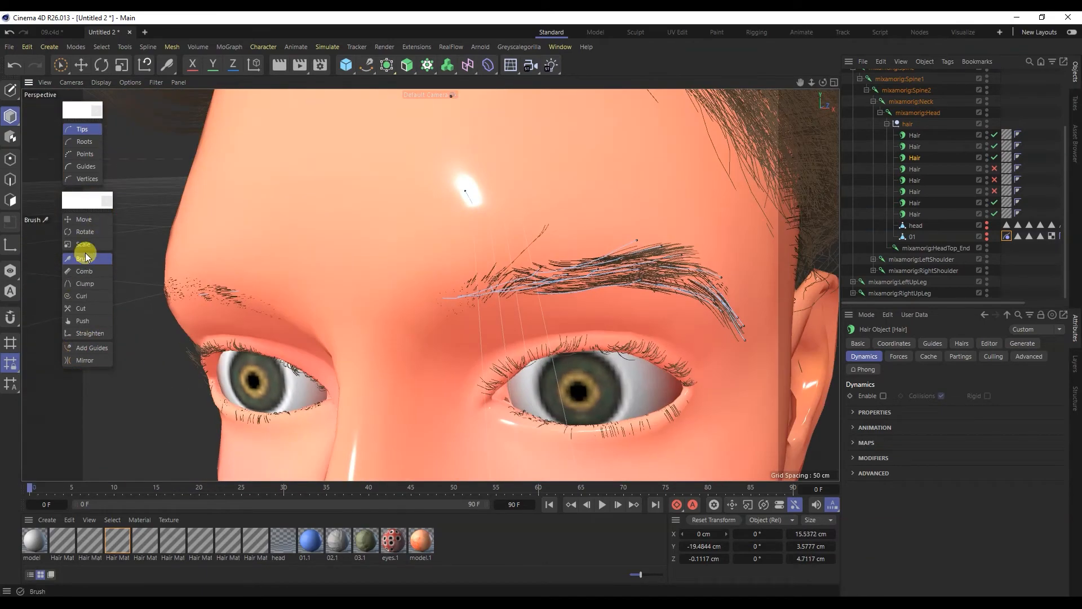
# - Brush the eyebrow's whole guides in Guides mode, working from the front and the side profile
pyautogui.click(88, 167)
pyautogui.moveTo(111, 211)
pyautogui.keyDown('alt'); pyautogui.mouseDown()
pyautogui.moveTo(193, 309)
pyautogui.moveTo(295, 295)
pyautogui.moveTo(327, 275)
pyautogui.mouseUp(); pyautogui.keyUp('alt')
pyautogui.moveTo(317, 264)
pyautogui.mouseDown()
pyautogui.moveTo(428, 278)
pyautogui.moveTo(389, 293)
pyautogui.mouseUp()
pyautogui.scroll(-6, 355, 355)
pyautogui.moveTo(427, 348)
pyautogui.keyDown('alt'); pyautogui.mouseDown()
pyautogui.moveTo(375, 355)
pyautogui.moveTo(586, 332)
pyautogui.mouseUp(); pyautogui.keyUp('alt')
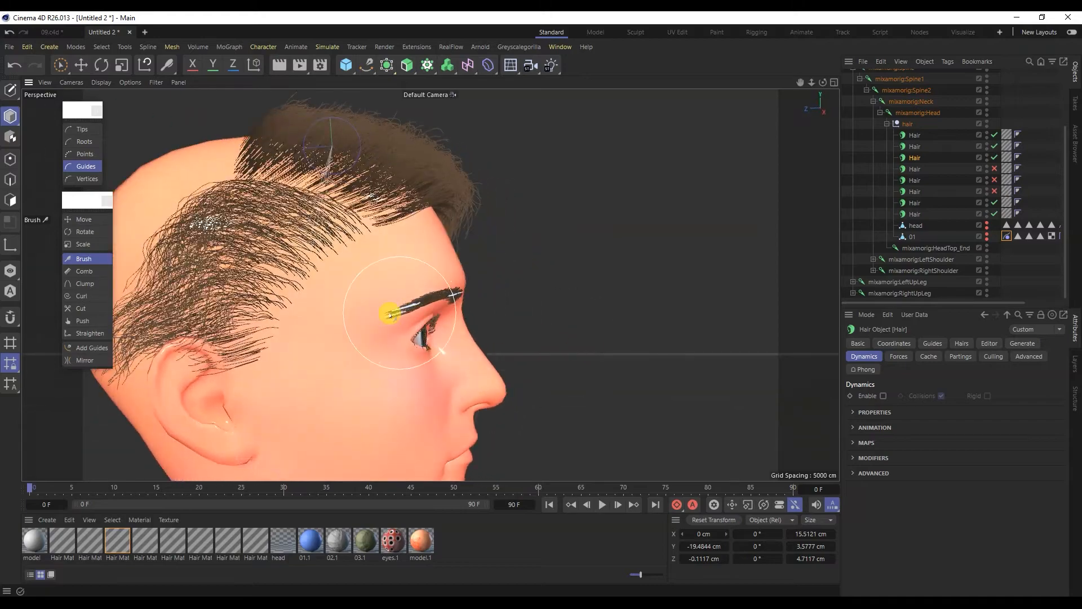
pyautogui.moveTo(393, 328)
pyautogui.keyDown('alt'); pyautogui.mouseDown()
pyautogui.moveTo(229, 333)
pyautogui.moveTo(247, 333)
pyautogui.mouseUp(); pyautogui.keyUp('alt')
pyautogui.moveTo(442, 292)
pyautogui.mouseDown()
pyautogui.moveTo(425, 287)
pyautogui.moveTo(547, 348)
pyautogui.moveTo(447, 319)
pyautogui.mouseUp()
# - Brush the guide tips at the outer end of the eyebrow in Tips mode so they follow the face
pyautogui.scroll(6, 448, 319)
pyautogui.click(83, 130)
pyautogui.scroll(-3, 475, 264)
pyautogui.moveTo(474, 264)
pyautogui.keyDown('alt'); pyautogui.mouseDown()
pyautogui.moveTo(435, 268)
pyautogui.moveTo(475, 244)
pyautogui.moveTo(580, 258)
pyautogui.mouseUp(); pyautogui.keyUp('alt')
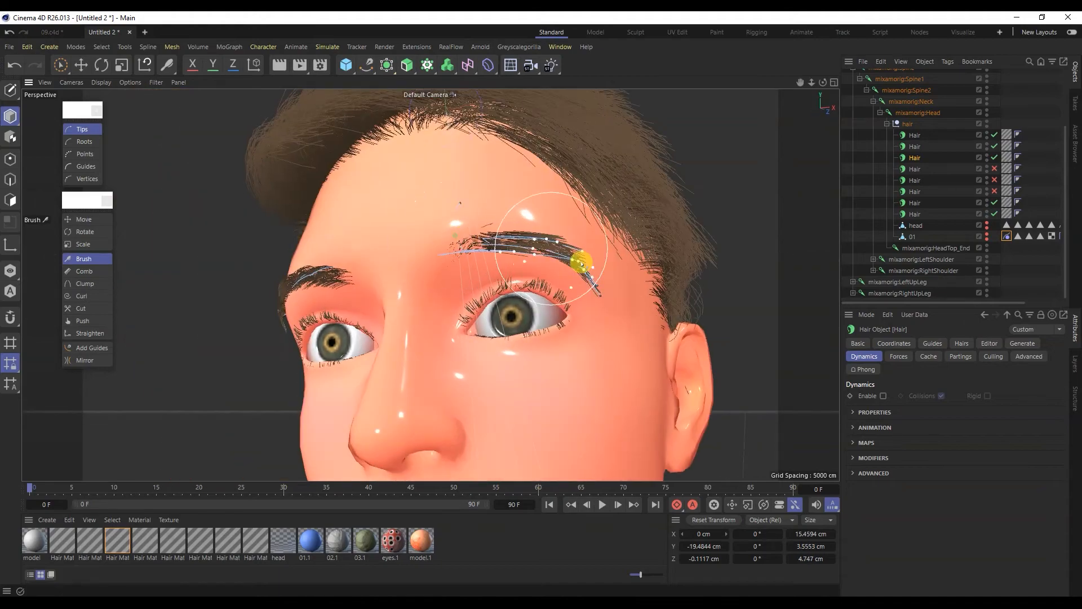
pyautogui.moveTo(625, 295)
pyautogui.keyDown('alt'); pyautogui.mouseDown()
pyautogui.moveTo(435, 337)
pyautogui.moveTo(564, 273)
pyautogui.mouseUp(); pyautogui.keyUp('alt')
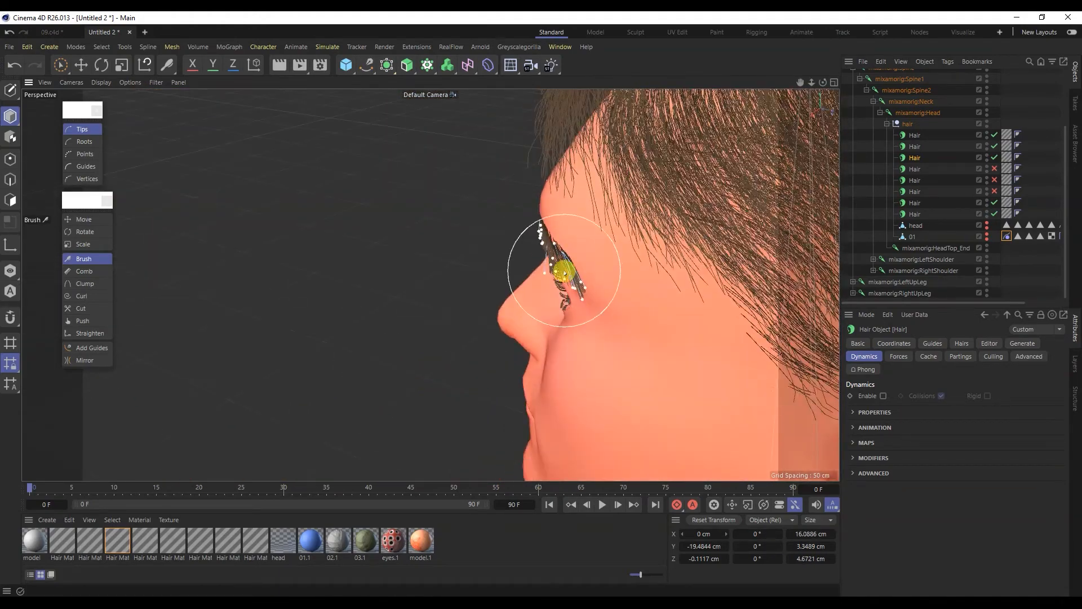
pyautogui.moveTo(614, 318)
pyautogui.keyDown('alt'); pyautogui.mouseDown()
pyautogui.moveTo(766, 316)
pyautogui.moveTo(639, 283)
pyautogui.mouseUp(); pyautogui.keyUp('alt')
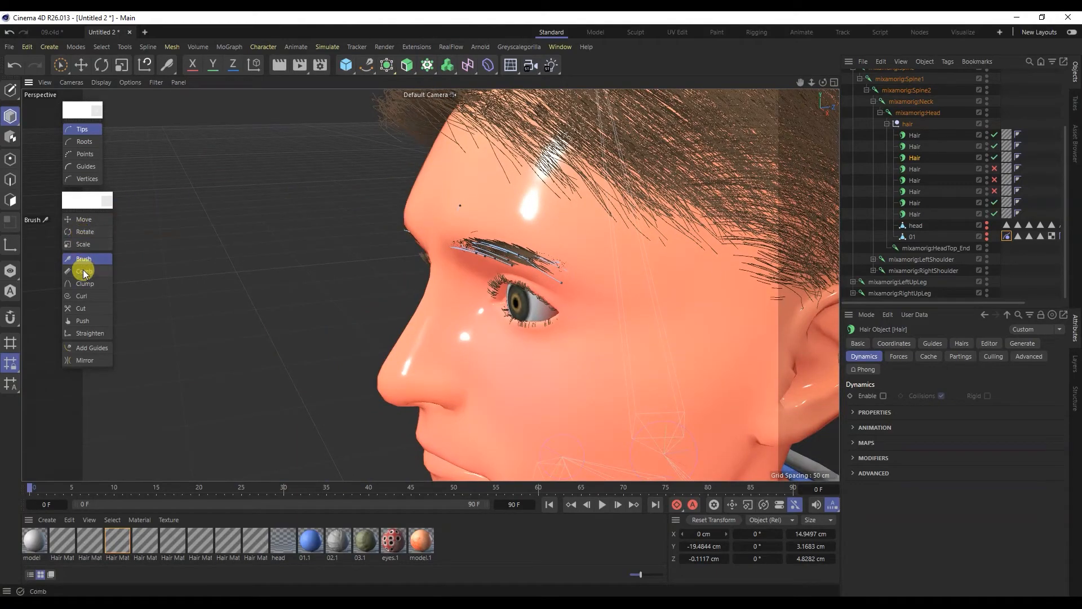
# - Brush the guide tips at the inner ends of both eyebrows against the skin
pyautogui.click(86, 166)
pyautogui.moveTo(372, 232)
pyautogui.keyDown('alt'); pyautogui.mouseDown()
pyautogui.moveTo(597, 191)
pyautogui.moveTo(499, 258)
pyautogui.moveTo(475, 253)
pyautogui.moveTo(623, 242)
pyautogui.moveTo(582, 266)
pyautogui.moveTo(278, 222)
pyautogui.mouseUp(); pyautogui.keyUp('alt')
pyautogui.click(81, 129)
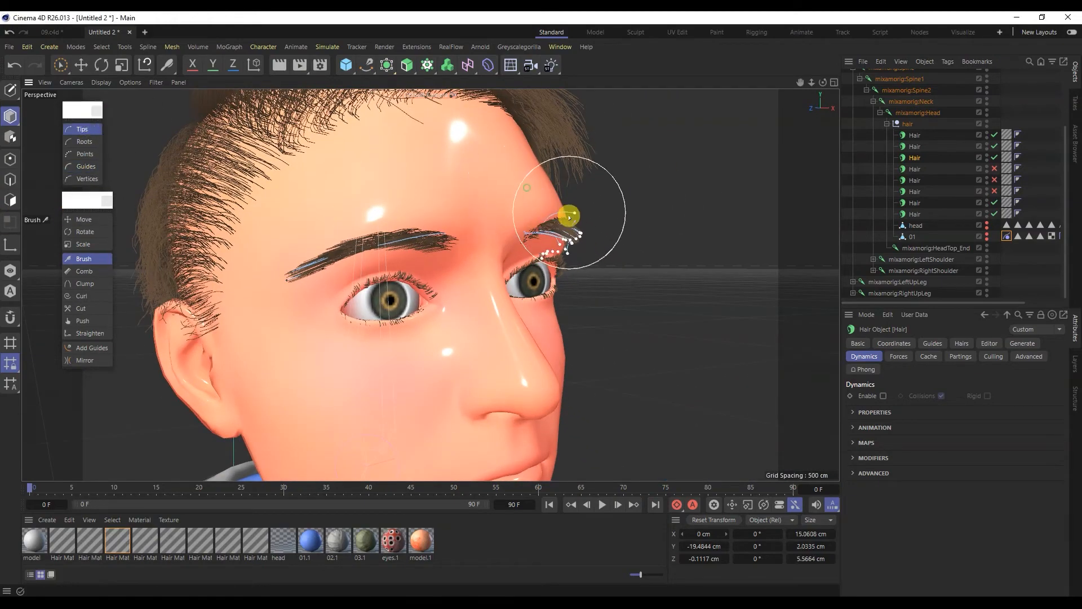
pyautogui.keyDown('alt'); pyautogui.moveTo(567, 211); pyautogui.dragTo(491, 220); pyautogui.keyUp('alt')
pyautogui.keyDown('alt'); pyautogui.moveTo(488, 283); pyautogui.dragTo(542, 228); pyautogui.keyUp('alt')
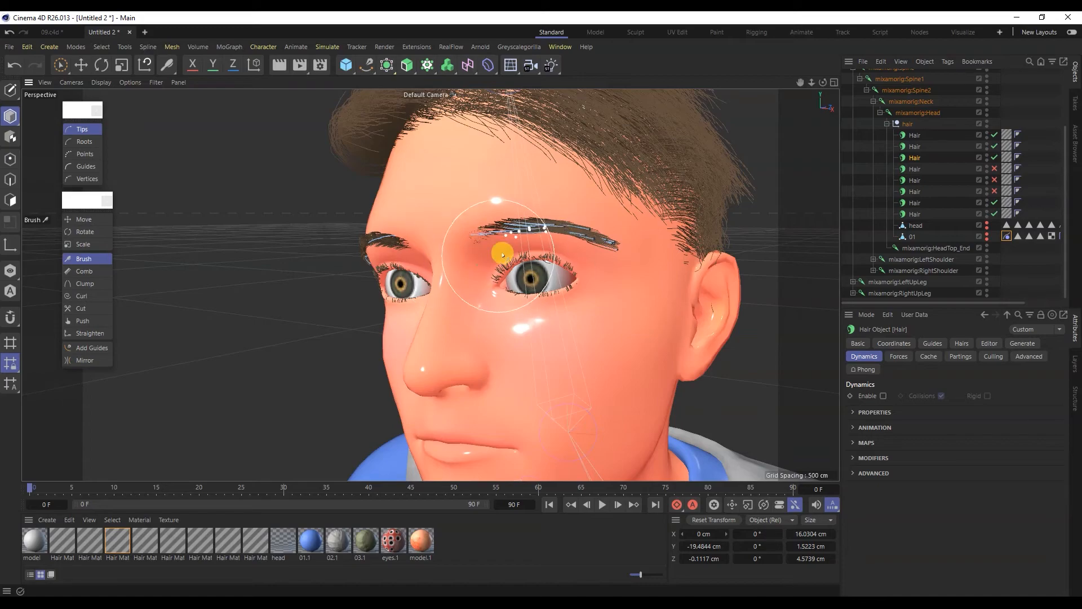
pyautogui.keyDown('alt'); pyautogui.moveTo(613, 285); pyautogui.dragTo(524, 411); pyautogui.keyUp('alt')
pyautogui.moveTo(695, 310)
pyautogui.keyDown('alt'); pyautogui.mouseDown()
pyautogui.moveTo(633, 295)
pyautogui.moveTo(704, 268)
pyautogui.moveTo(691, 197)
pyautogui.moveTo(601, 273)
pyautogui.moveTo(370, 290)
pyautogui.moveTo(372, 386)
pyautogui.moveTo(560, 326)
pyautogui.moveTo(577, 304)
pyautogui.mouseUp(); pyautogui.keyUp('alt')
# - Brush the eyebrow guides once more in Guides mode, then leave the brush for the Move tool with the whole character in view
pyautogui.click(93, 168)
pyautogui.keyDown('alt'); pyautogui.moveTo(388, 225); pyautogui.dragTo(496, 214); pyautogui.keyUp('alt')
pyautogui.moveTo(426, 289)
pyautogui.mouseDown()
pyautogui.moveTo(437, 297)
pyautogui.moveTo(252, 316)
pyautogui.moveTo(147, 379)
pyautogui.moveTo(379, 312)
pyautogui.moveTo(525, 297)
pyautogui.moveTo(496, 309)
pyautogui.moveTo(517, 404)
pyautogui.moveTo(433, 391)
pyautogui.moveTo(477, 382)
pyautogui.mouseUp()
pyautogui.scroll(-4, 495, 310)
pyautogui.scroll(-2, 477, 383)
pyautogui.click(81, 65)
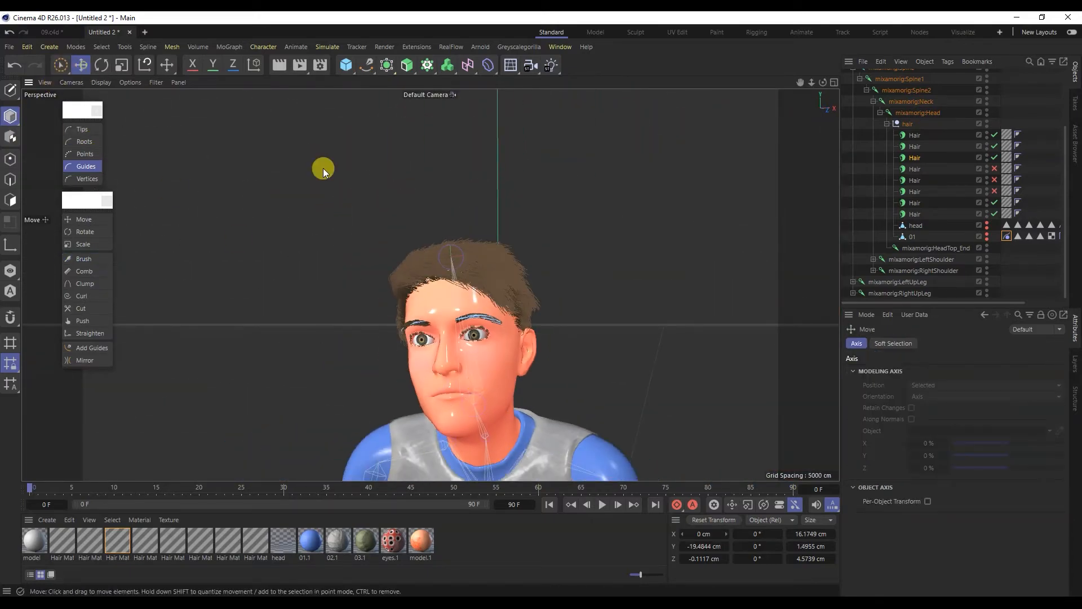
pyautogui.scroll(-2, 394, 354)
pyautogui.keyDown('alt'); pyautogui.moveTo(395, 354); pyautogui.dragTo(490, 316); pyautogui.keyUp('alt')
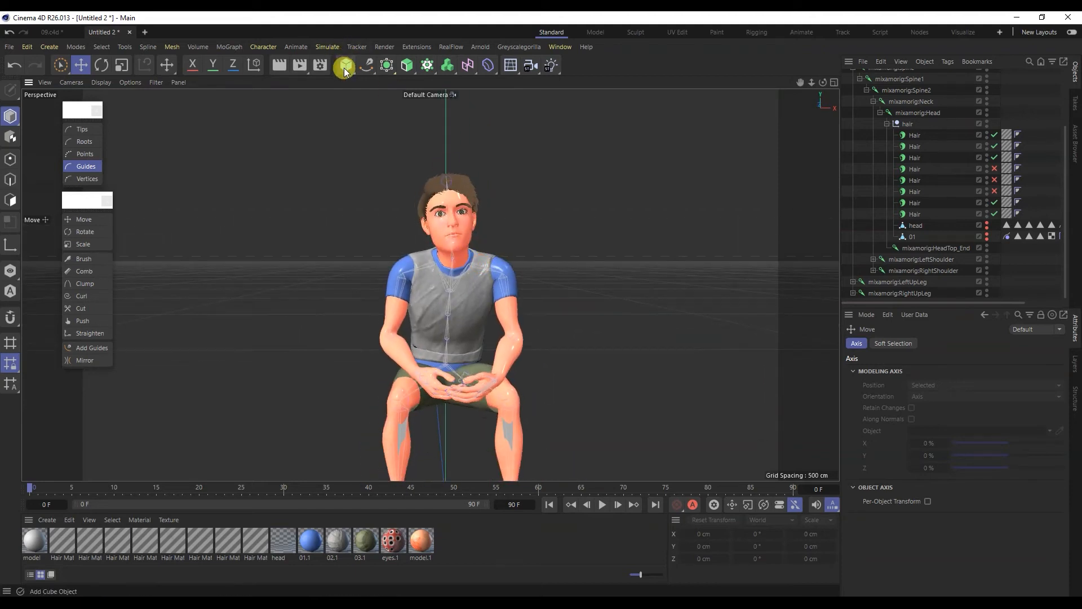
# - Add a cube and scale it uniformly to 78.8 cm
pyautogui.click(346, 64)
pyautogui.click(121, 65)
pyautogui.moveTo(592, 206); pyautogui.dragTo(425, 346)
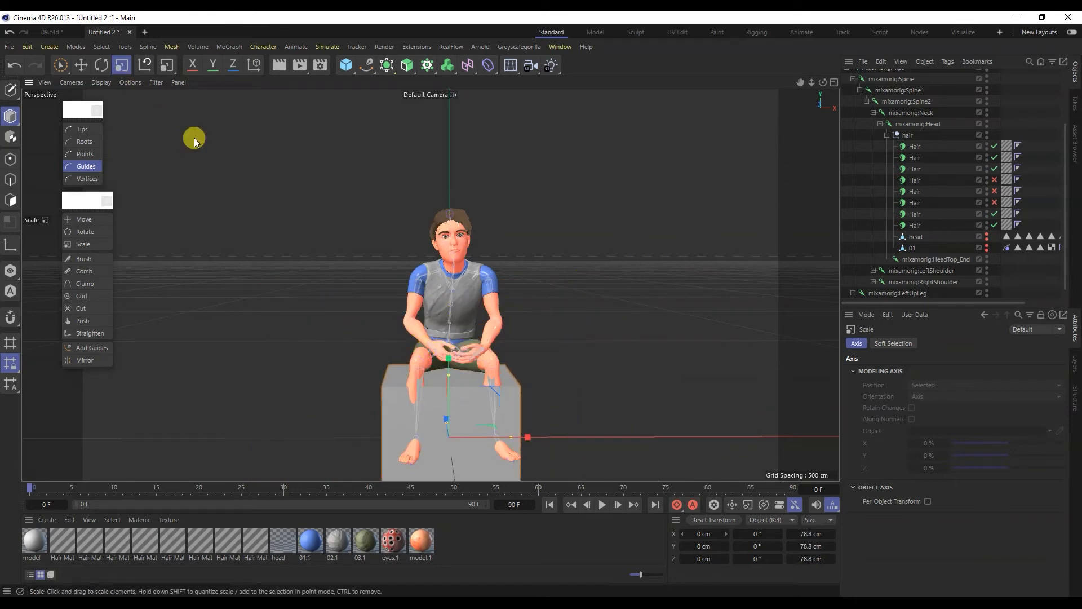
# - Reduce the cube's height to about 43.85 cm and position it beneath the seated character as a seat, at Z about 7.03 cm
pyautogui.click(81, 65)
pyautogui.moveTo(445, 422); pyautogui.dragTo(363, 407)
pyautogui.hotkey('ctrl', 'z')
pyautogui.moveTo(390, 282); pyautogui.dragTo(391, 310)
pyautogui.middleClick(436, 312)
pyautogui.middleClick(553, 369)
pyautogui.scroll(3, 437, 265)
pyautogui.scroll(3, 468, 264)
pyautogui.moveTo(519, 176); pyautogui.dragTo(262, 229)
pyautogui.middleClick(535, 259)
pyautogui.middleClick(285, 221)
pyautogui.click(514, 223)
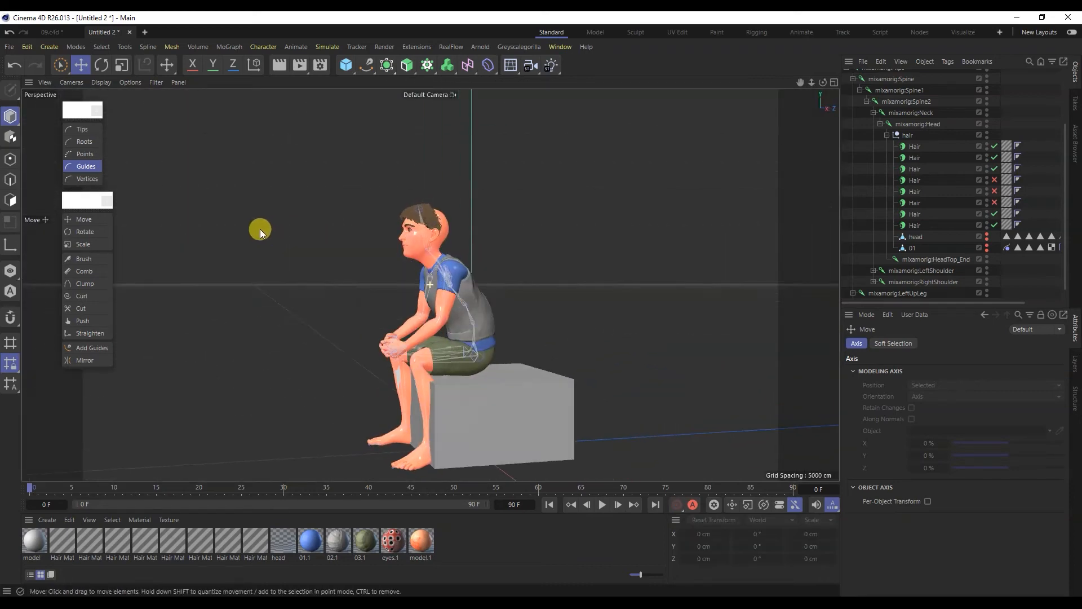
# - Move the cube back behind the character's legs in the Right view, to Z about 14.26 cm
pyautogui.middleClick(262, 228)
pyautogui.middleClick(221, 345)
pyautogui.click(449, 284)
pyautogui.scroll(5, 448, 282)
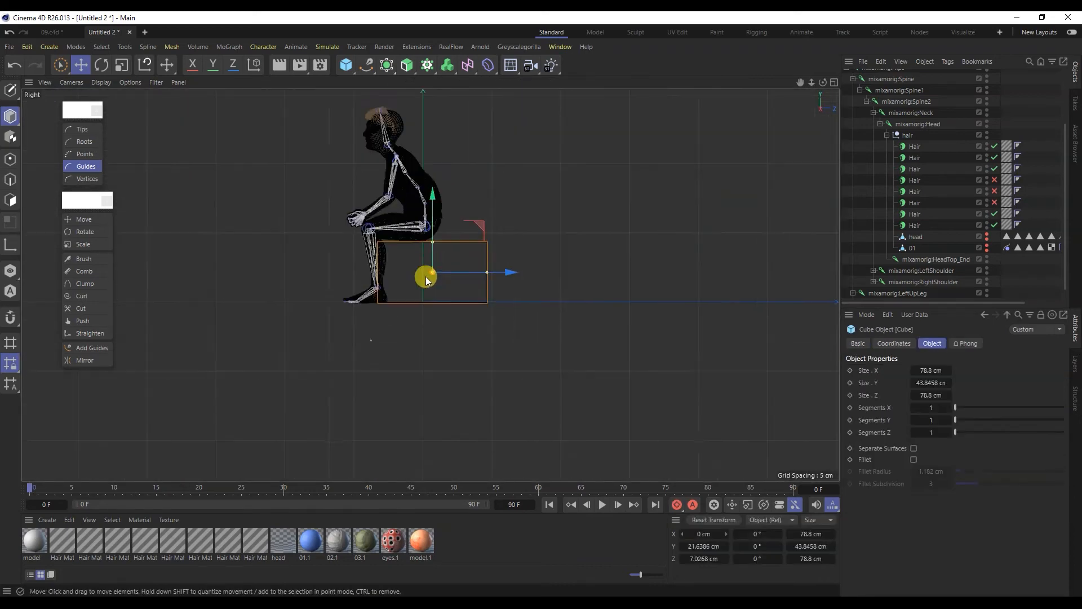
pyautogui.moveTo(473, 270); pyautogui.dragTo(487, 268)
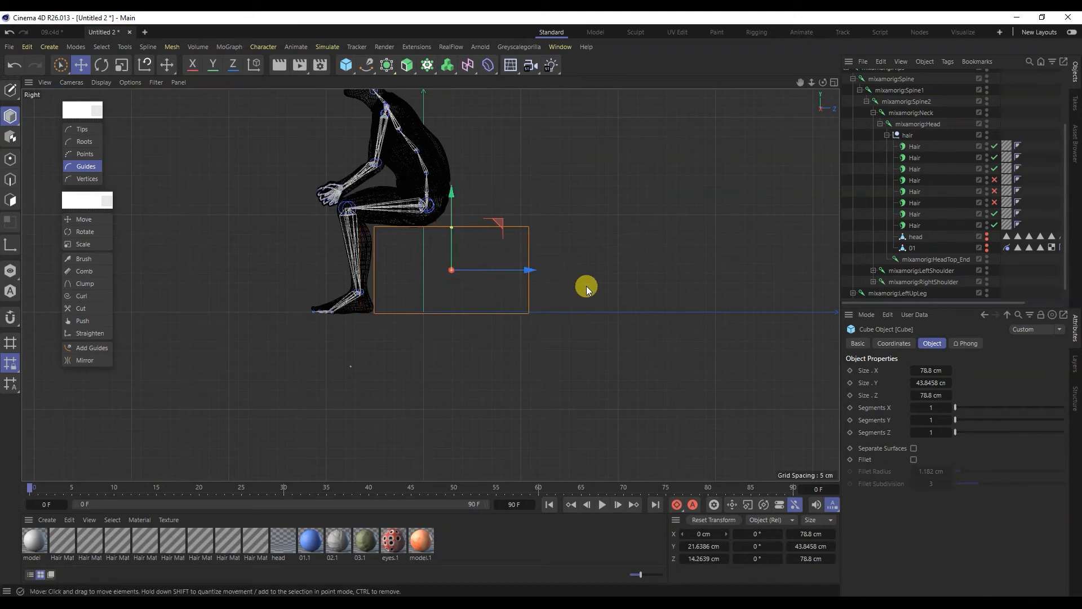
pyautogui.middleClick(276, 219)
pyautogui.middleClick(275, 219)
pyautogui.keyDown('alt'); pyautogui.moveTo(422, 315); pyautogui.dragTo(592, 324); pyautogui.keyUp('alt')
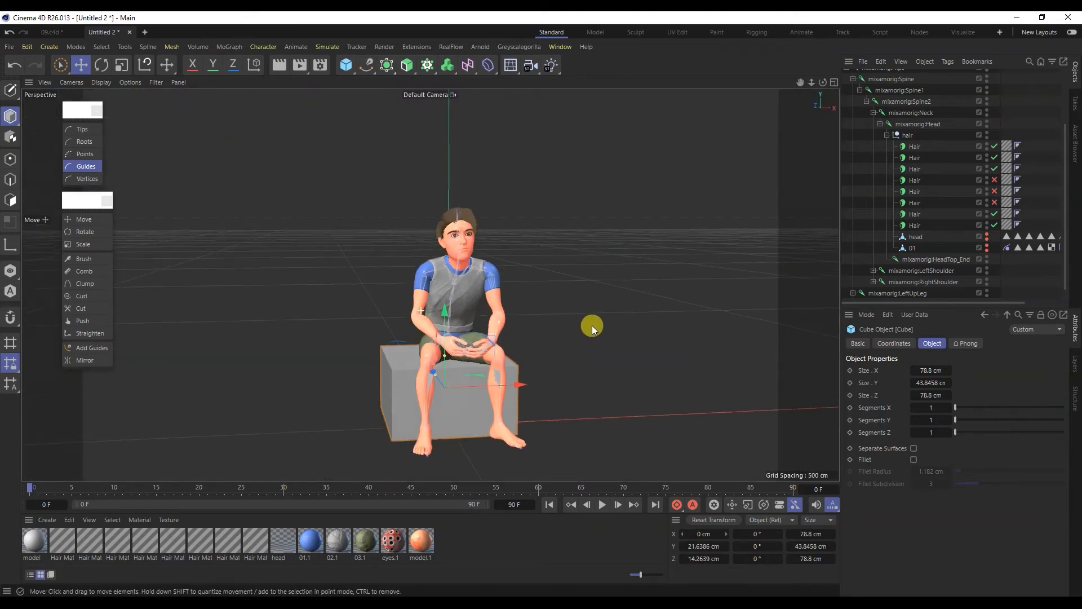
# - Enable Fillet on the cube and collapse the mixamorig:Hips hierarchy
pyautogui.scroll(5, 992, 169)
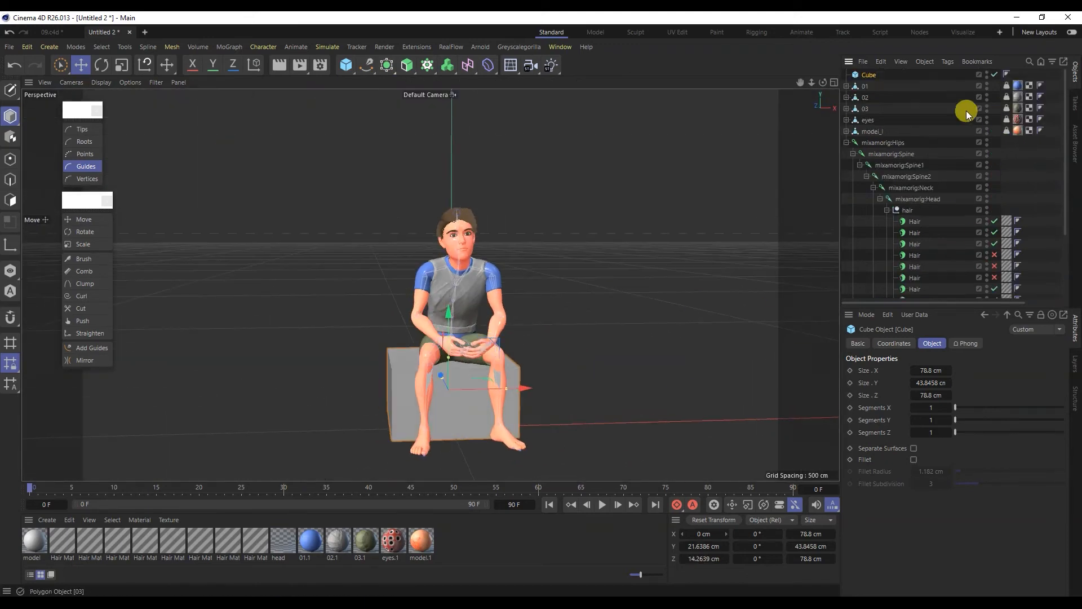
pyautogui.click(913, 458)
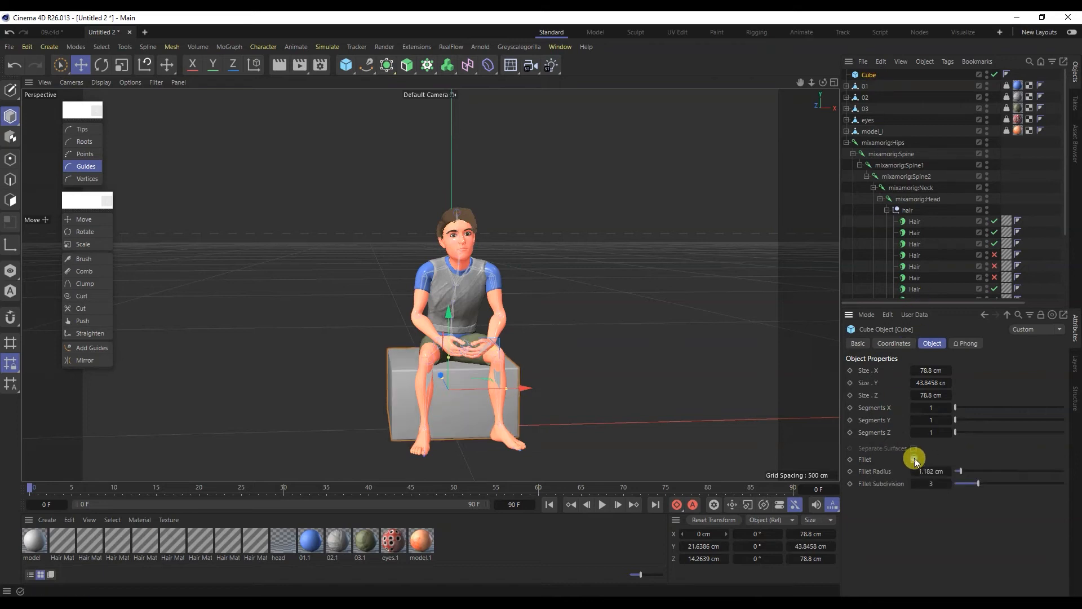
pyautogui.click(834, 134)
pyautogui.click(846, 142)
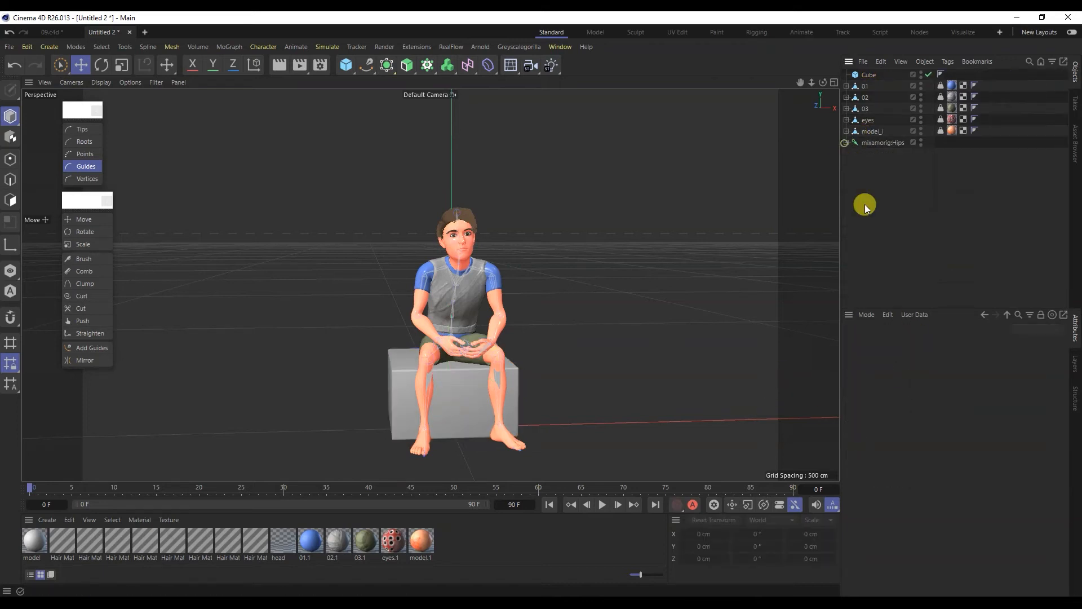
# - Open the render settings and set the renderer to Physical
pyautogui.keyDown('alt'); pyautogui.moveTo(526, 295); pyautogui.dragTo(475, 295, button='middle'); pyautogui.keyUp('alt')
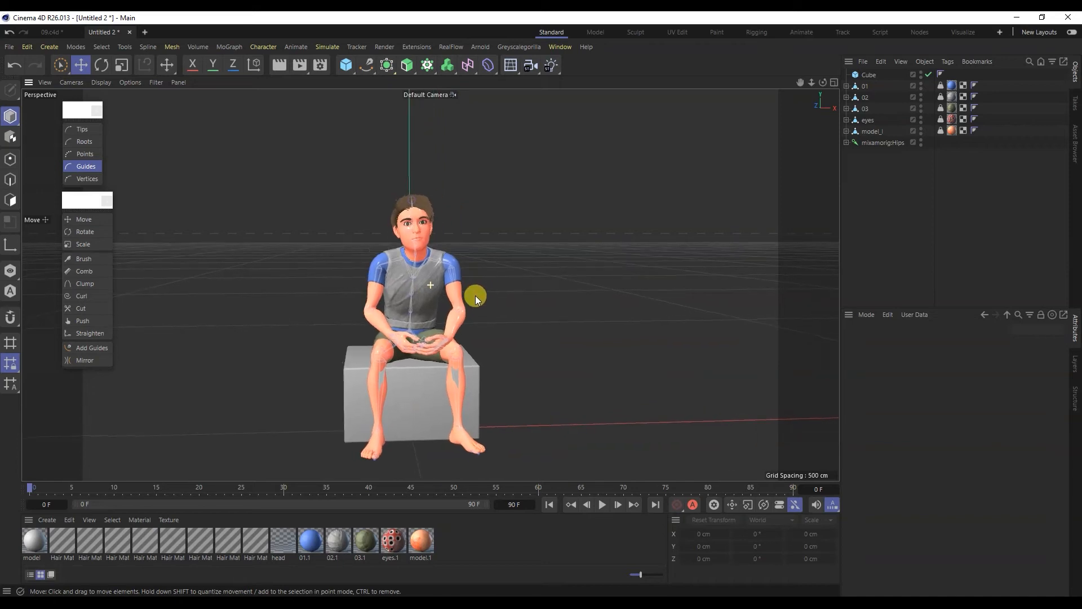
pyautogui.click(325, 66)
pyautogui.click(398, 87)
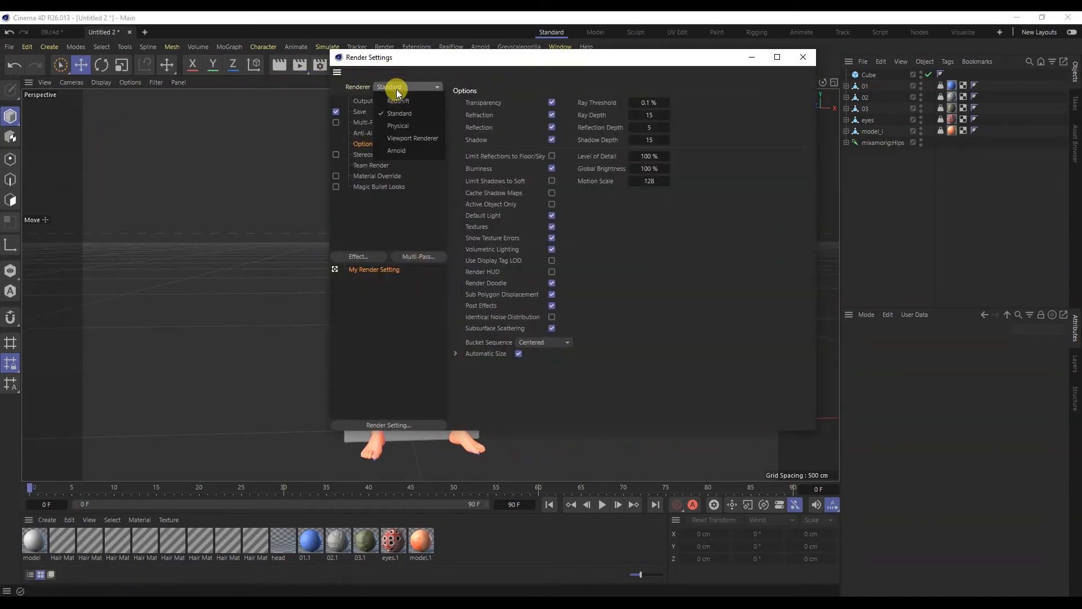
pyautogui.click(399, 127)
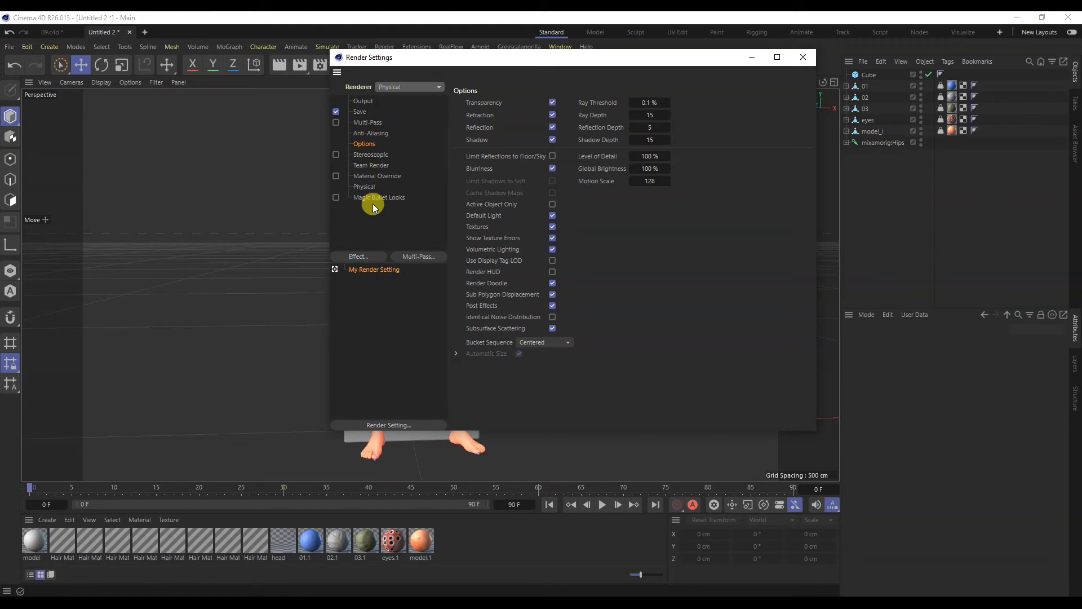
# - Add the Global Illumination, Ambient Occlusion and Denoiser effects to the render settings and close them
pyautogui.click(366, 258)
pyautogui.click(420, 425)
pyautogui.click(367, 257)
pyautogui.click(420, 351)
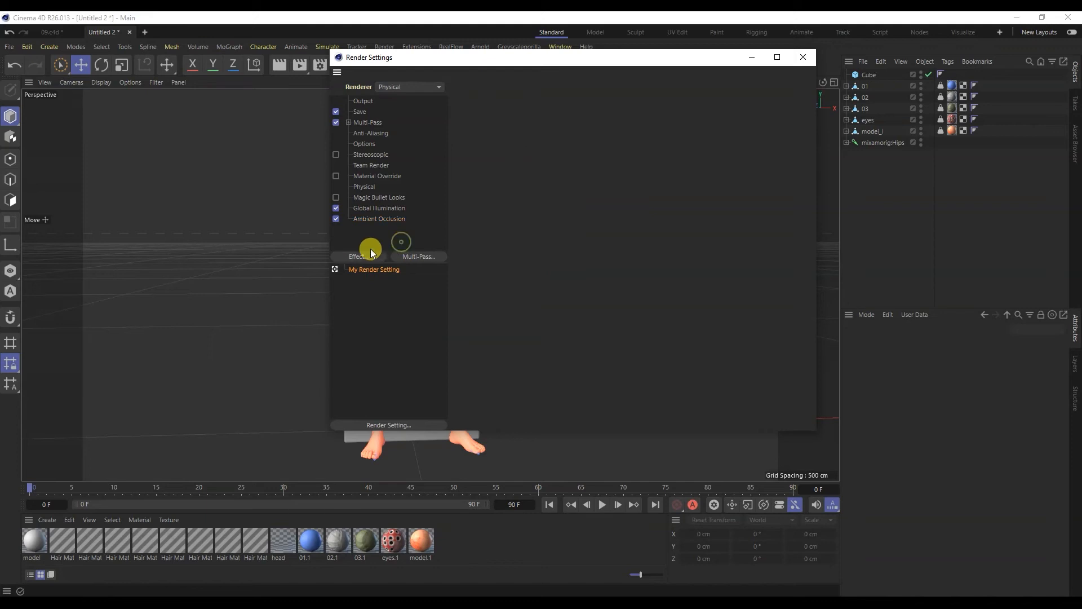
pyautogui.click(367, 255)
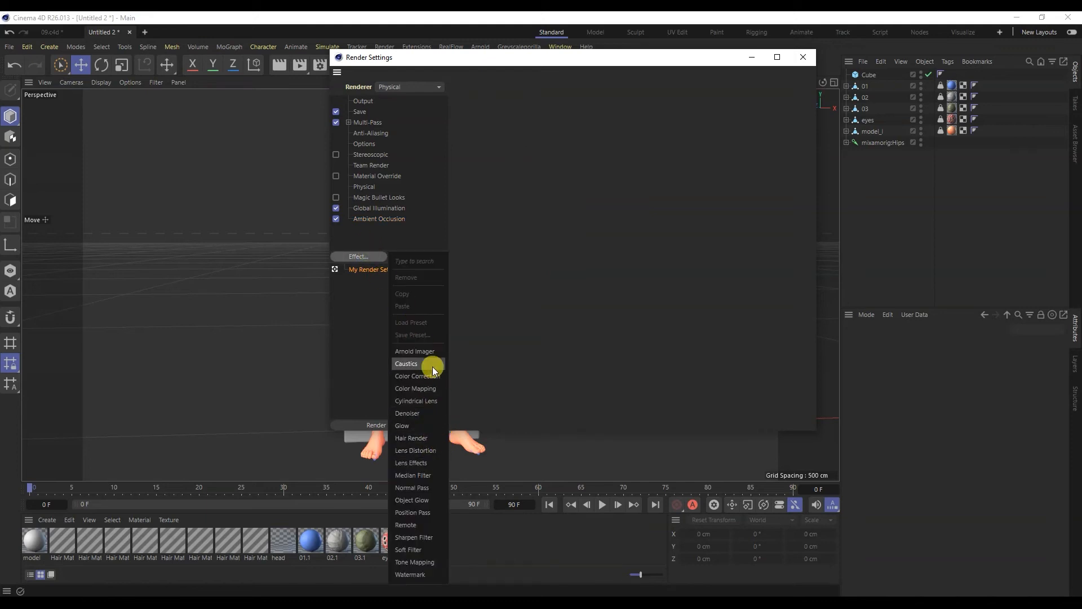
pyautogui.click(420, 413)
pyautogui.click(803, 57)
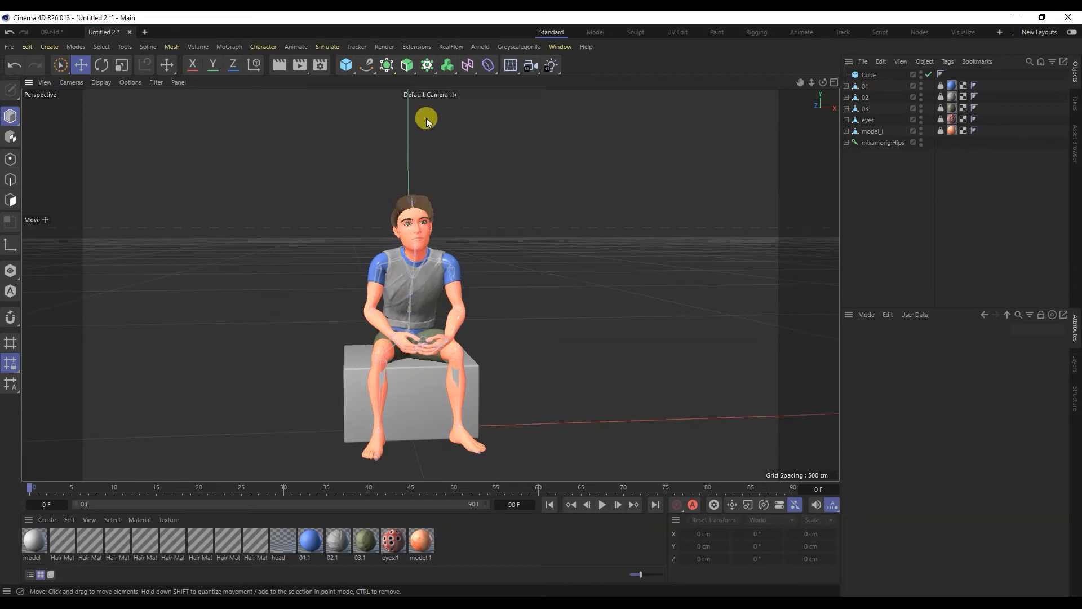
# - Open Greyscalegorilla's Light Kit Browser Plus and select the User Save Path in its settings
pyautogui.click(510, 47)
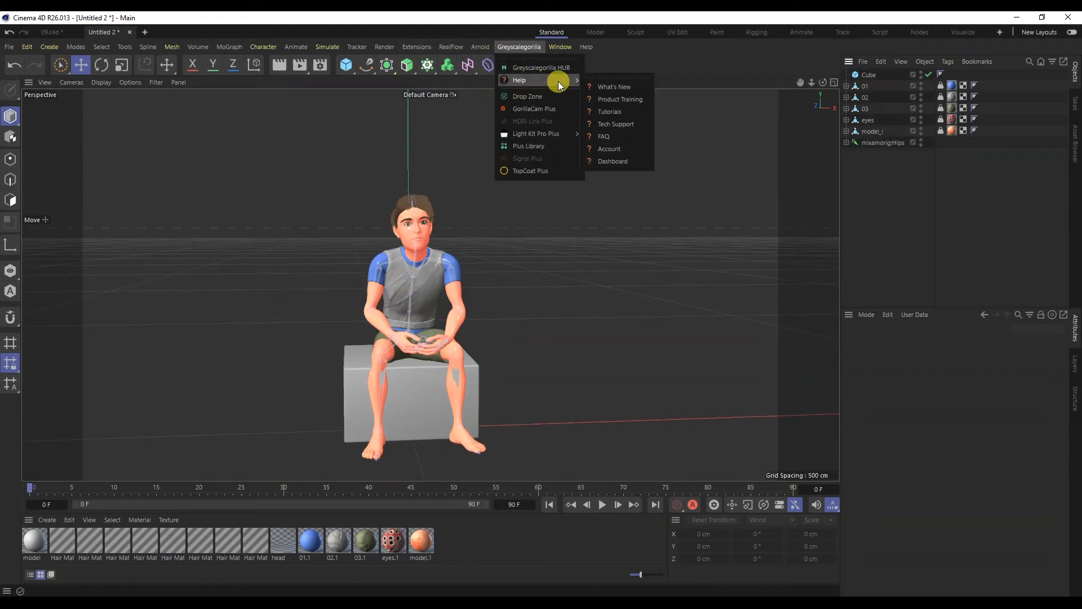
pyautogui.moveTo(552, 134)
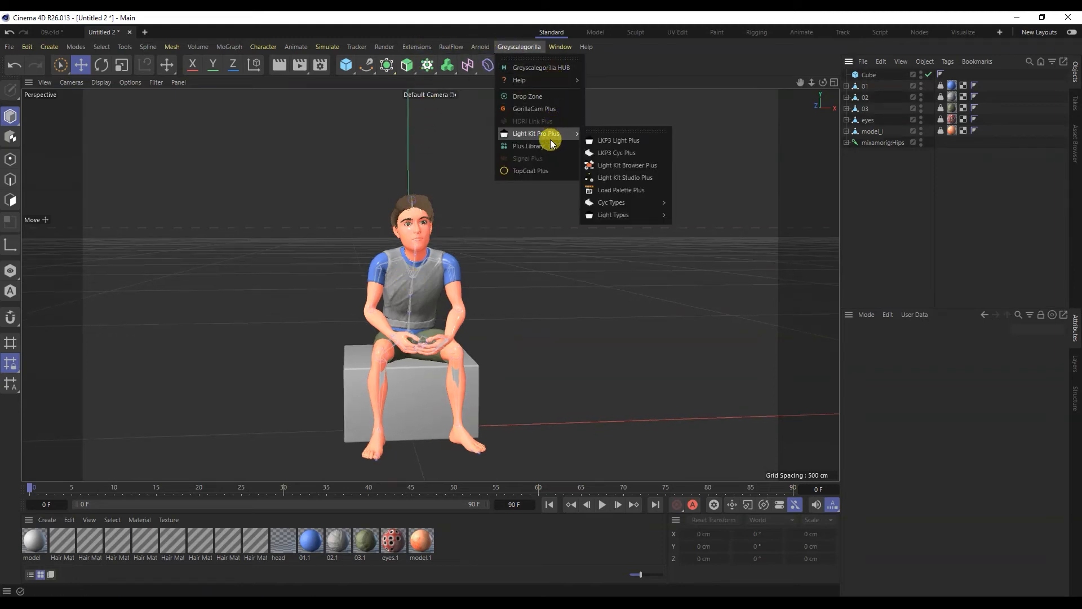
pyautogui.click(629, 169)
pyautogui.click(695, 205)
pyautogui.moveTo(765, 219); pyautogui.dragTo(940, 217)
pyautogui.click(730, 218)
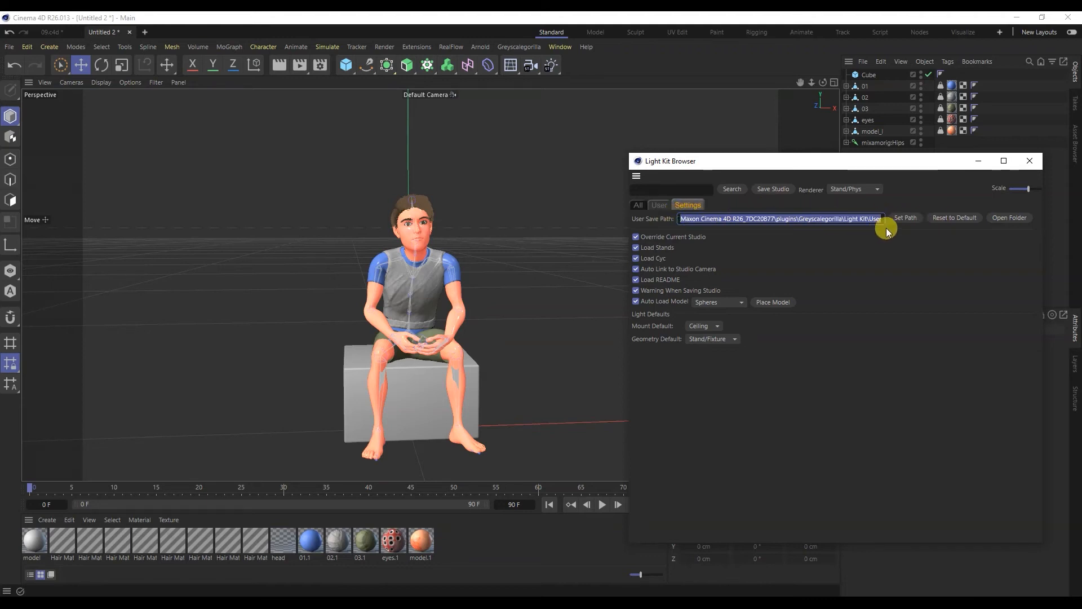
# - Set the User Save Path to the Light Kit Pro Packs folder inside Maxon Cinema 4D R26's plugins\Greyscalegorilla folder
pyautogui.click(907, 219)
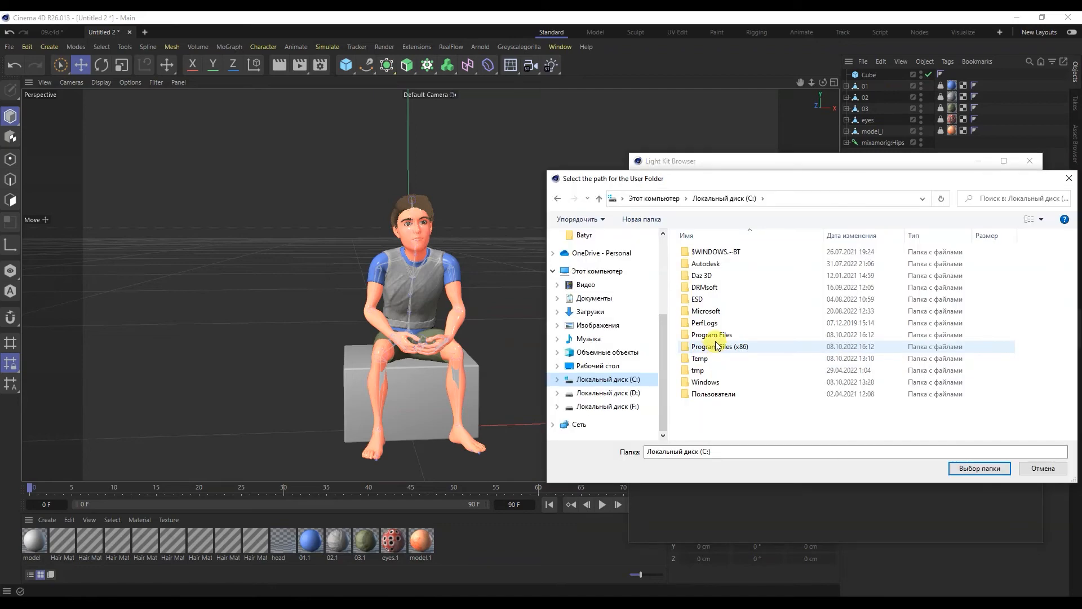
pyautogui.doubleClick(712, 335)
pyautogui.scroll(-5, 727, 344)
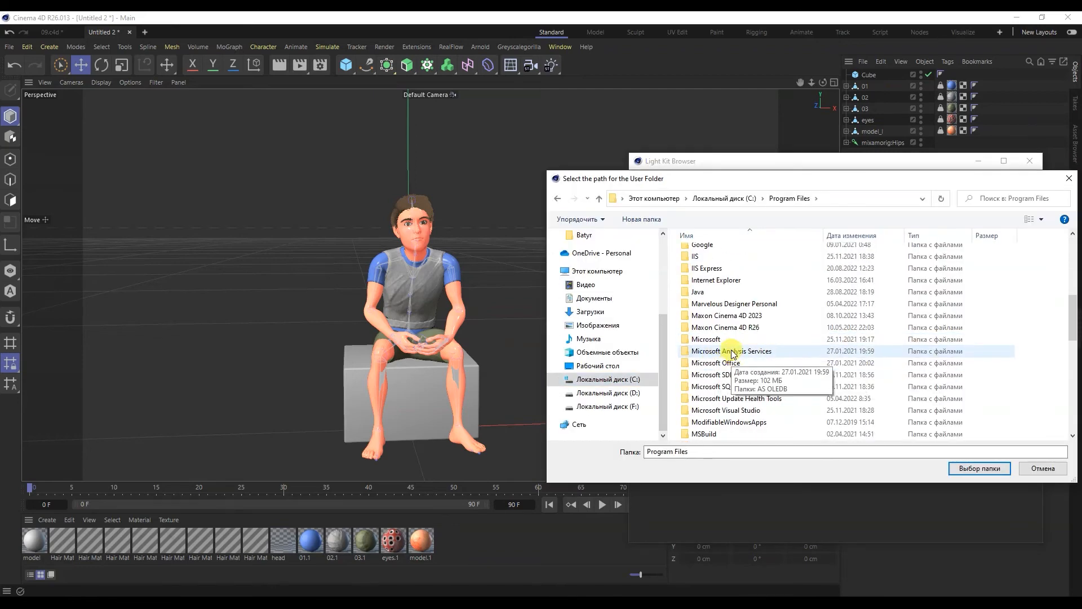
pyautogui.doubleClick(718, 327)
pyautogui.doubleClick(742, 309)
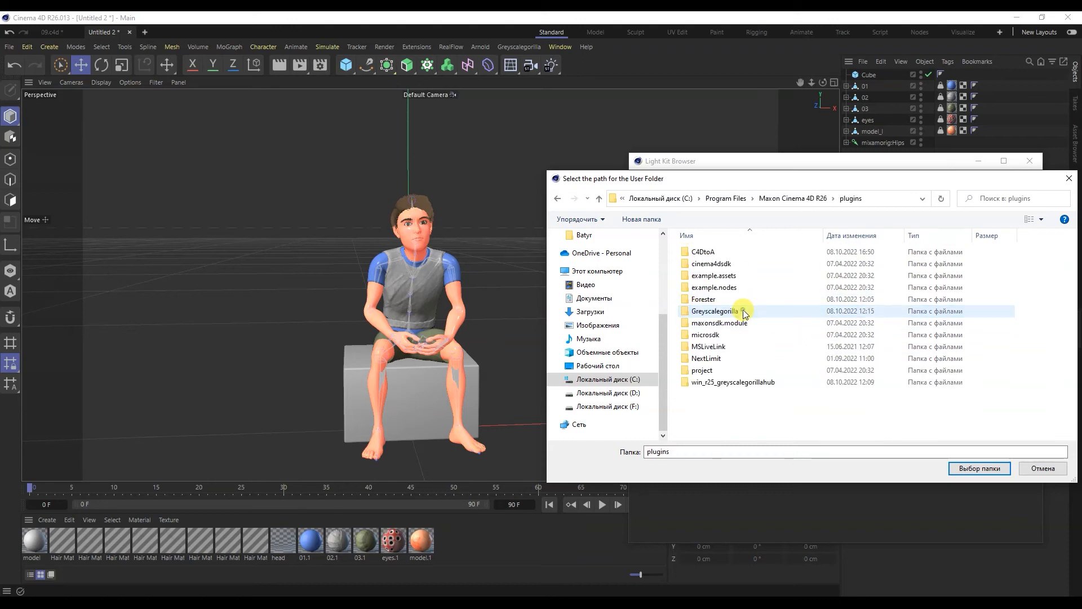
pyautogui.doubleClick(744, 315)
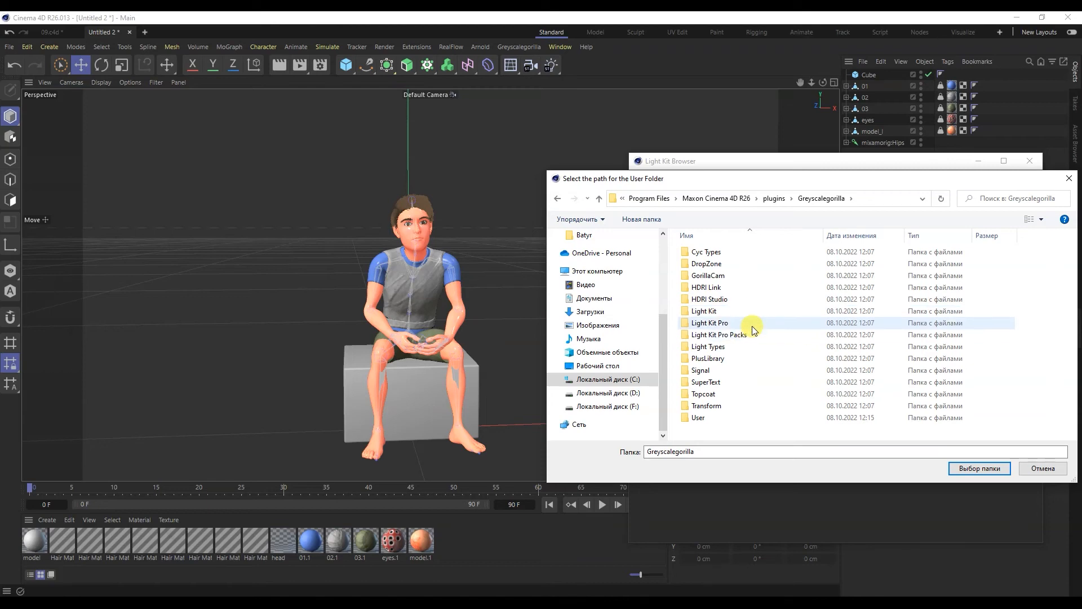
pyautogui.click(768, 328)
pyautogui.doubleClick(768, 329)
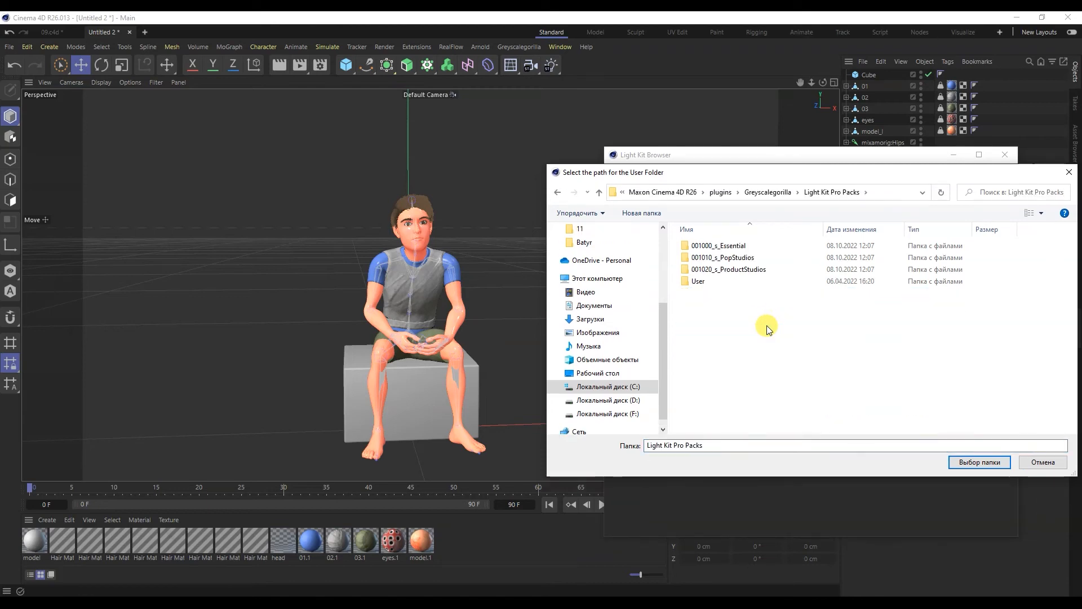
pyautogui.click(965, 461)
# - Show all light studios with the Stand/Phys renderer and load the Classic Portrait studio into the scene
pyautogui.click(615, 198)
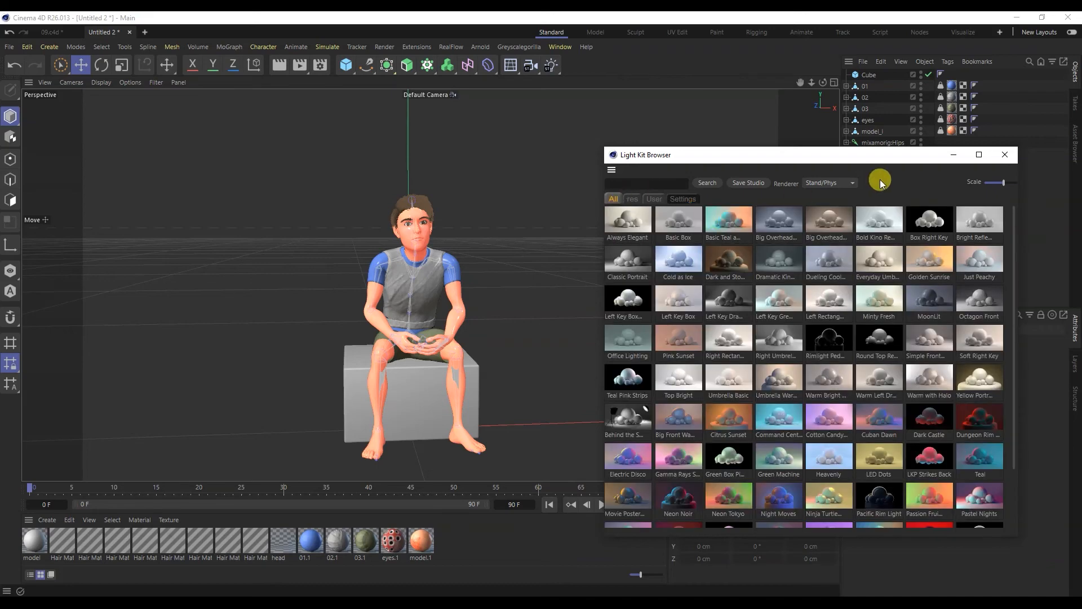
pyautogui.scroll(-3, 839, 316)
pyautogui.scroll(3, 840, 310)
pyautogui.moveTo(779, 167); pyautogui.dragTo(670, 135)
pyautogui.click(735, 159)
pyautogui.click(731, 157)
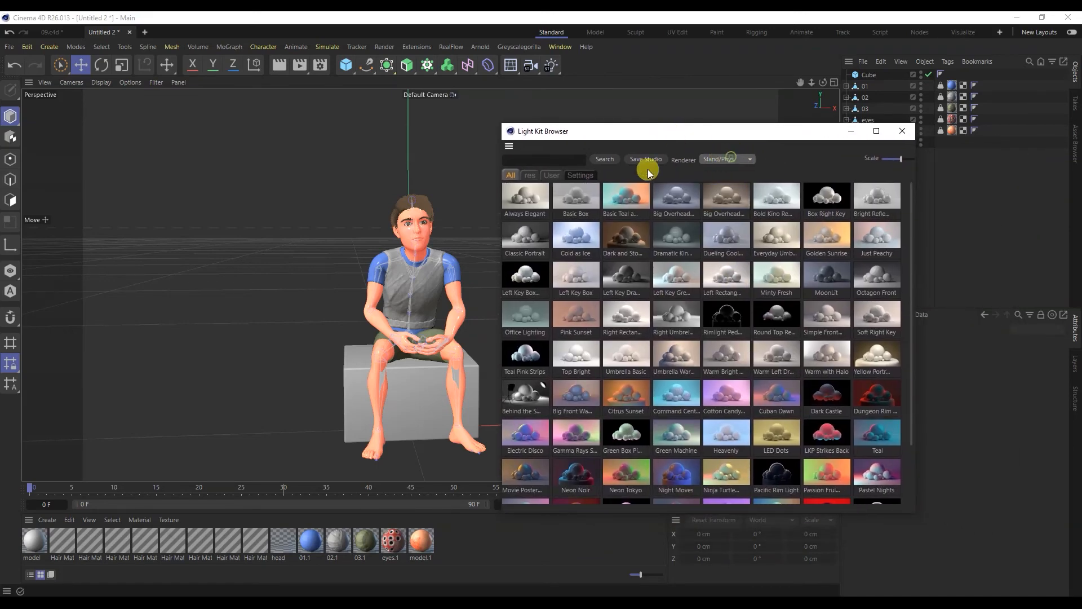
pyautogui.doubleClick(532, 239)
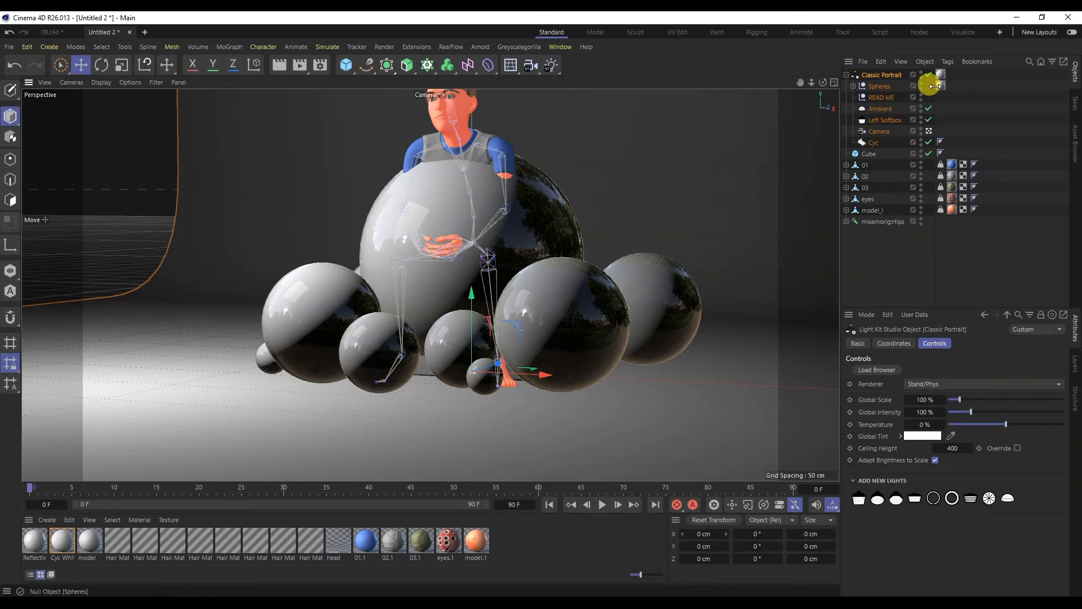
# - Delete the Spheres group from the Classic Portrait studio and apply the Reflective White material to the cube
pyautogui.click(880, 86)
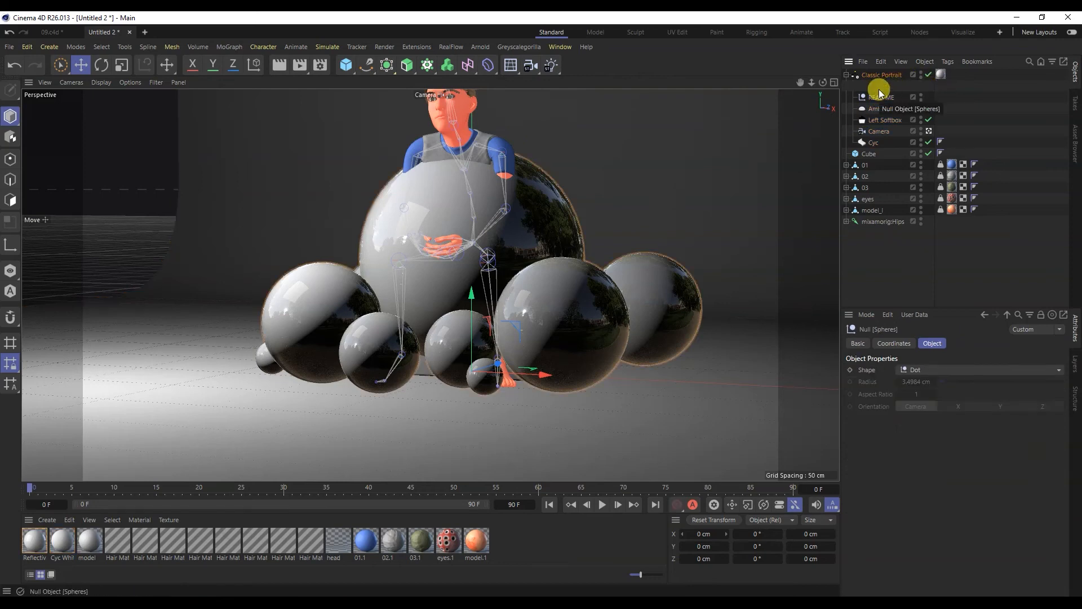
pyautogui.press('Delete')
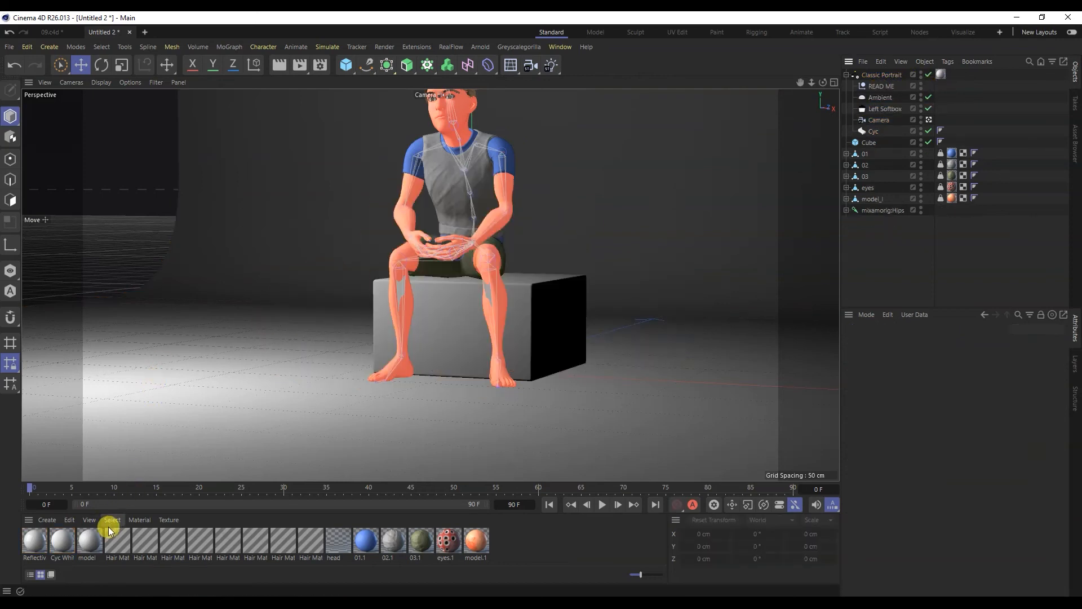
pyautogui.moveTo(38, 540); pyautogui.dragTo(428, 330)
pyautogui.click(71, 520)
pyautogui.click(116, 434)
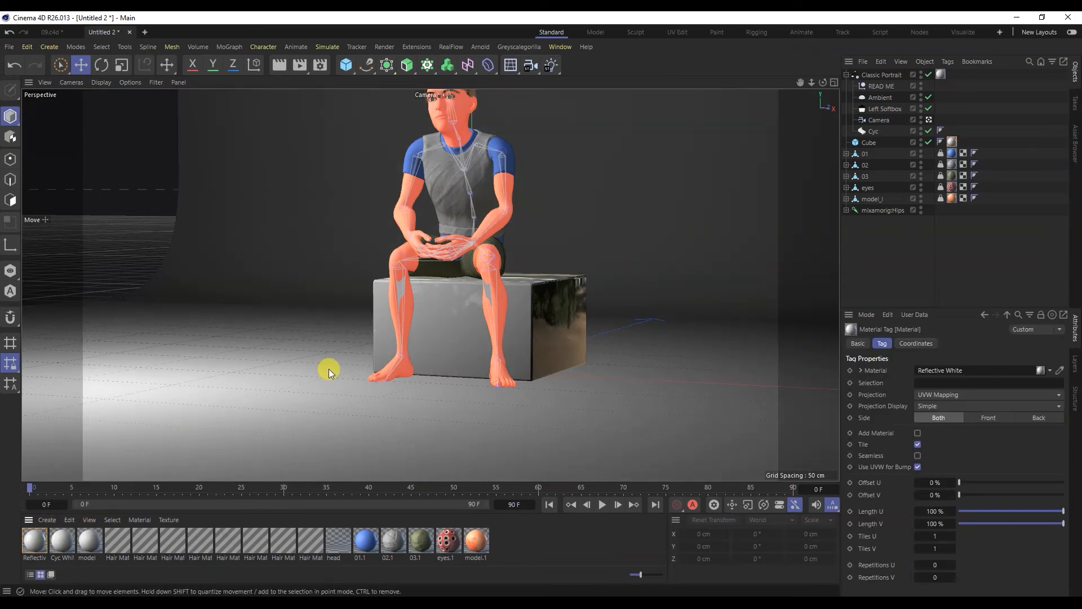
# - Reframe the studio camera to a closer shot of the seated character from the head down to the cube
pyautogui.keyDown('alt'); pyautogui.moveTo(561, 177); pyautogui.dragTo(580, 179); pyautogui.keyUp('alt')
pyautogui.keyDown('alt'); pyautogui.moveTo(580, 179); pyautogui.dragTo(499, 241, button='middle'); pyautogui.keyUp('alt')
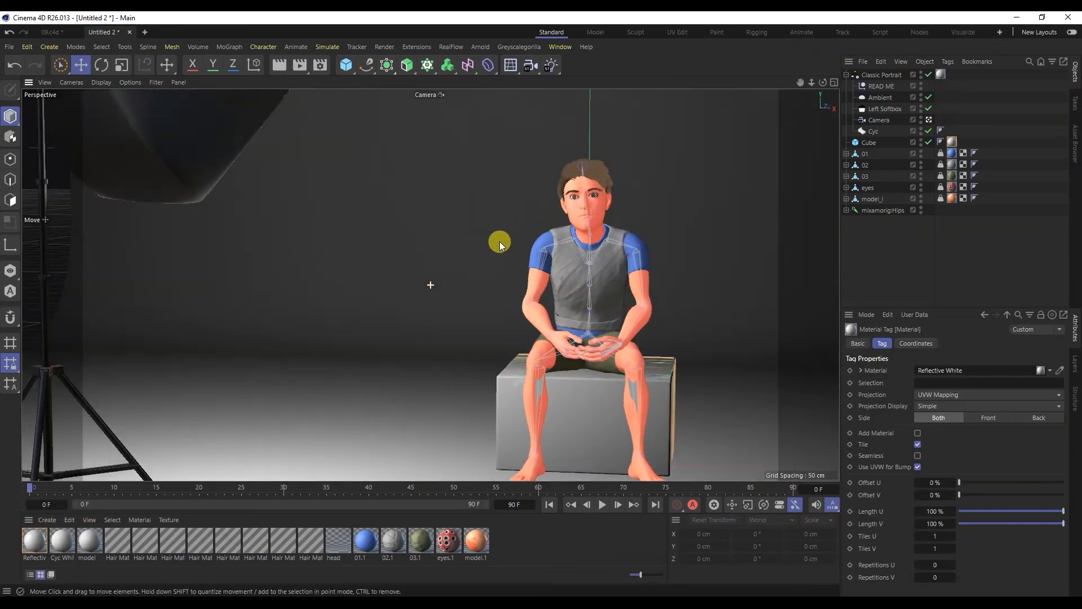
pyautogui.keyDown('alt'); pyautogui.moveTo(499, 241); pyautogui.dragTo(582, 244, button='right'); pyautogui.keyUp('alt')
pyautogui.keyDown('alt'); pyautogui.moveTo(582, 244); pyautogui.dragTo(535, 209, button='middle'); pyautogui.keyUp('alt')
pyautogui.moveTo(535, 212)
pyautogui.keyDown('alt'); pyautogui.mouseDown()
pyautogui.moveTo(546, 225)
pyautogui.moveTo(435, 285)
pyautogui.moveTo(428, 273)
pyautogui.moveTo(449, 280)
pyautogui.moveTo(437, 282)
pyautogui.mouseUp(); pyautogui.keyUp('alt')
pyautogui.click(891, 268)
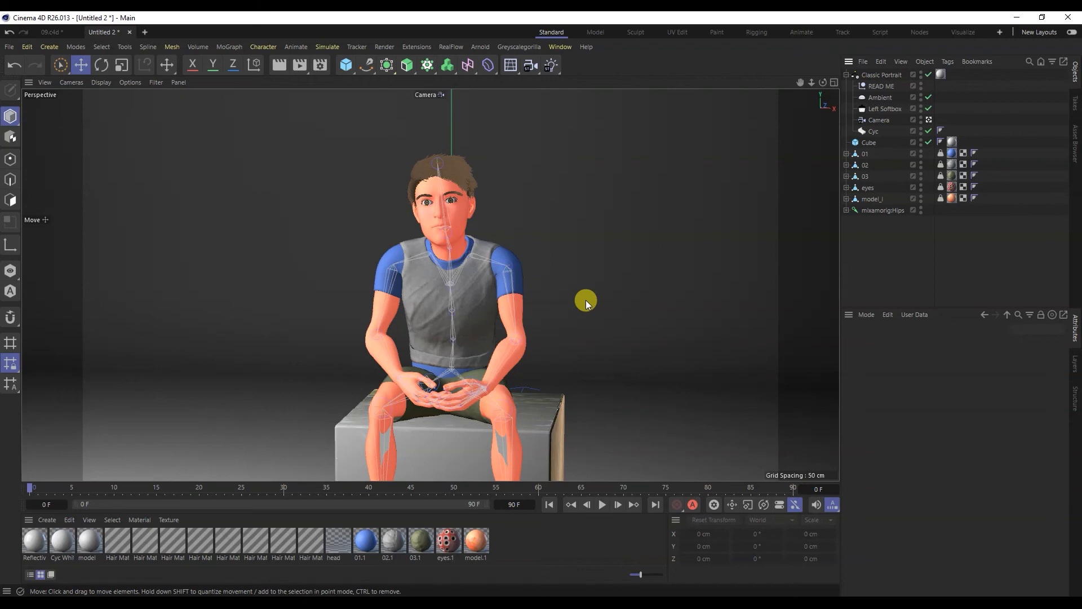
# - Set the render's save format to PNG and its output file name to 01 in the render settings
pyautogui.click(322, 66)
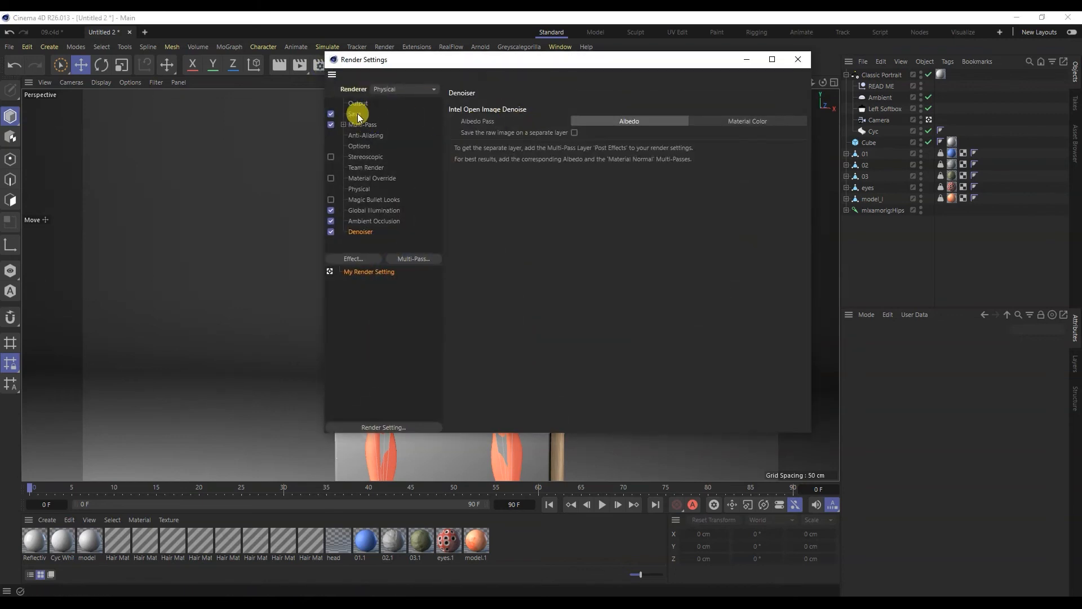
pyautogui.click(357, 113)
pyautogui.click(558, 147)
pyautogui.click(563, 277)
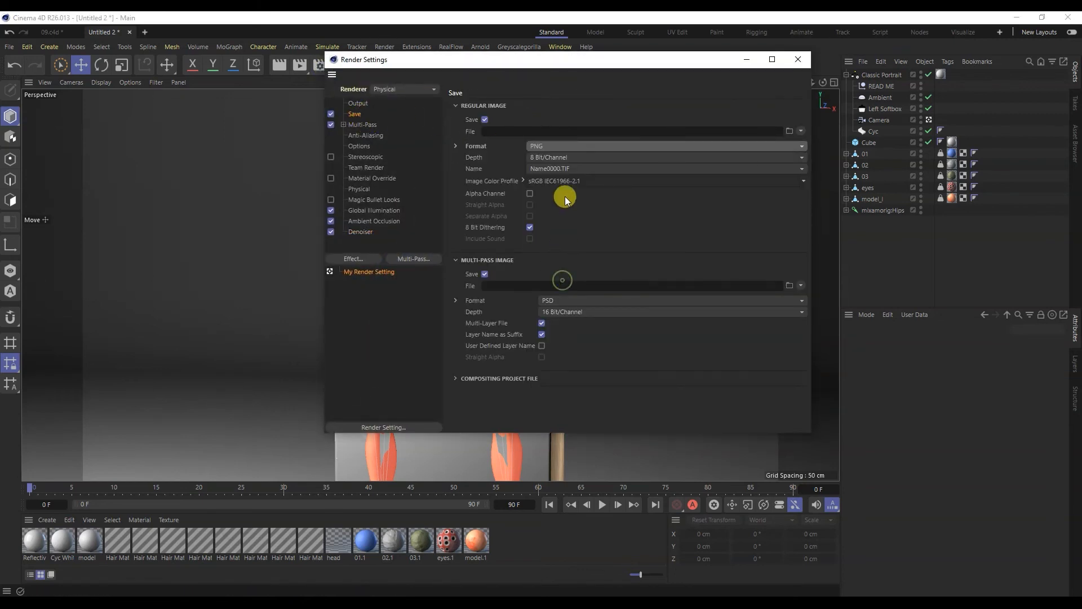
pyautogui.click(788, 131)
pyautogui.write('01')
pyautogui.press('Return')
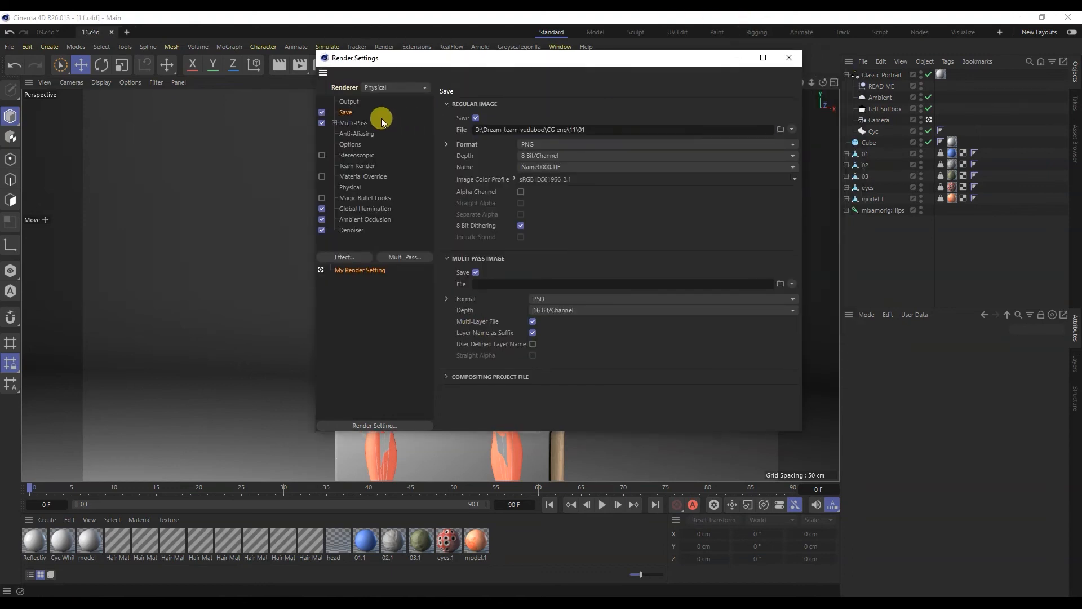
# - Apply the HDTV 1080 24 preset to the render output and close the render settings
pyautogui.click(348, 102)
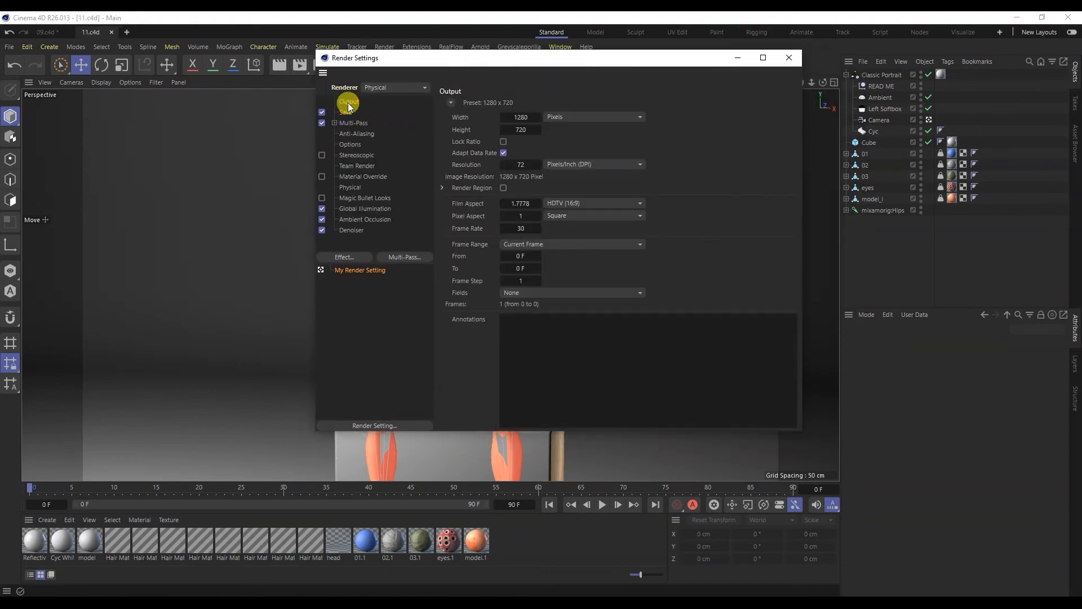
pyautogui.click(449, 102)
pyautogui.moveTo(457, 142)
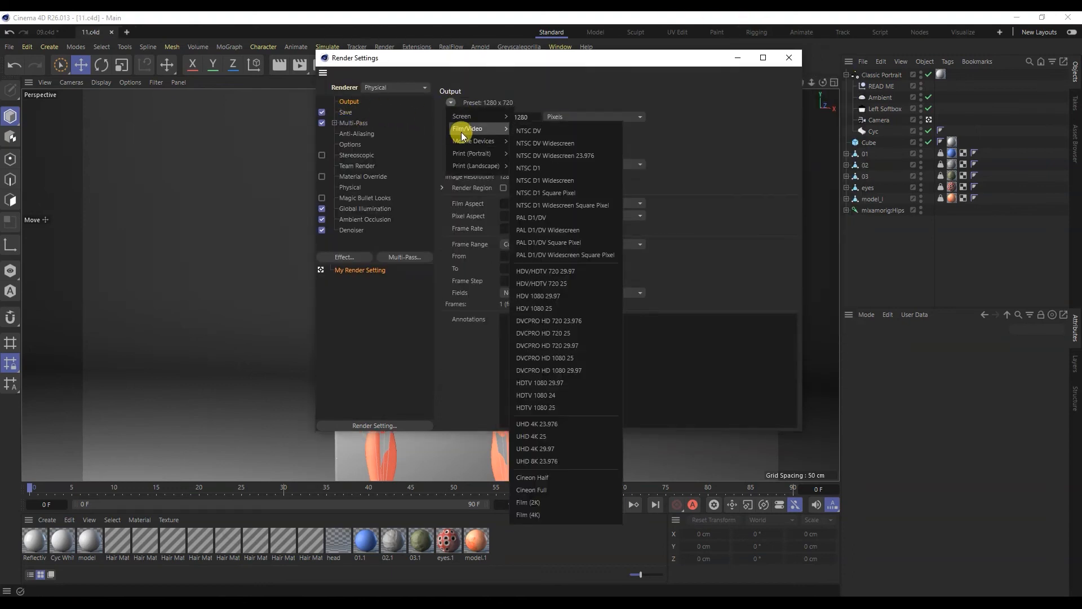
pyautogui.click(599, 398)
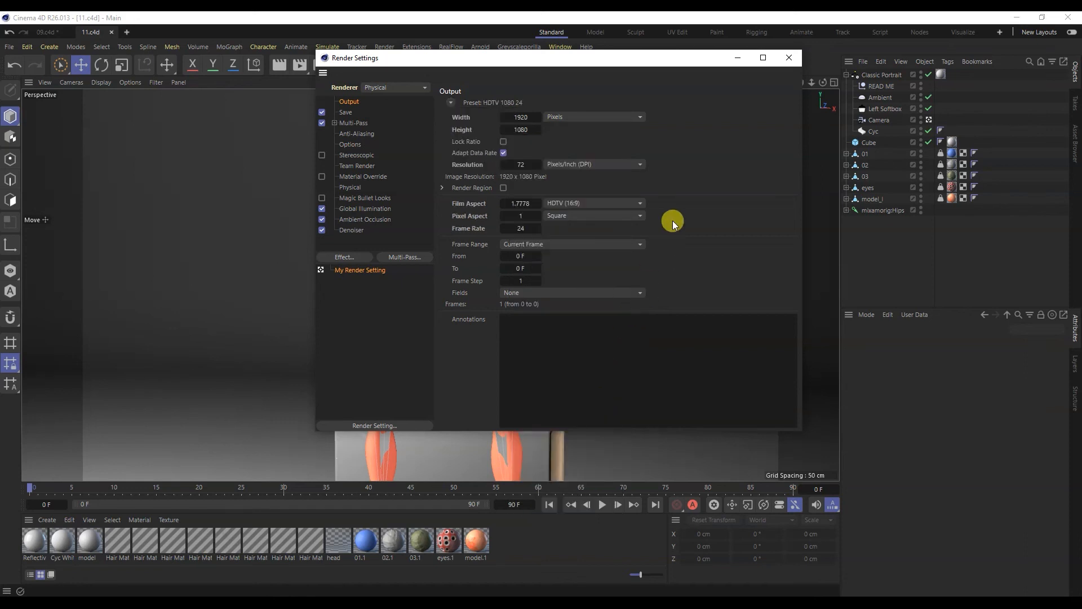
pyautogui.click(788, 58)
# - Enable the Grid composition helper on the studio camera and shift the framing so the character sits slightly lower
pyautogui.keyDown('alt'); pyautogui.moveTo(659, 199); pyautogui.dragTo(655, 200, button='middle'); pyautogui.keyUp('alt')
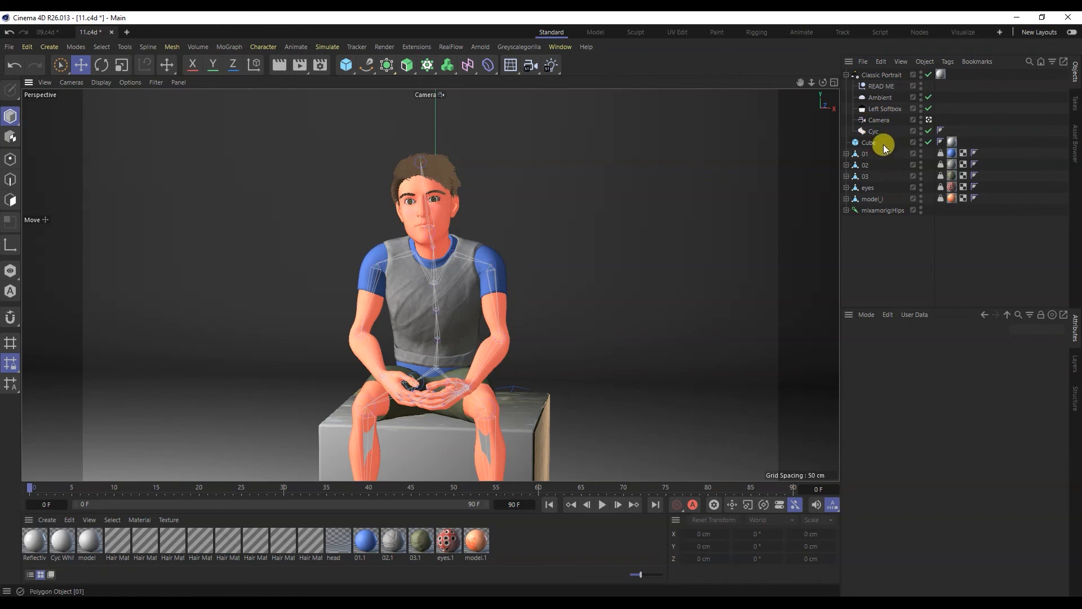
pyautogui.click(881, 121)
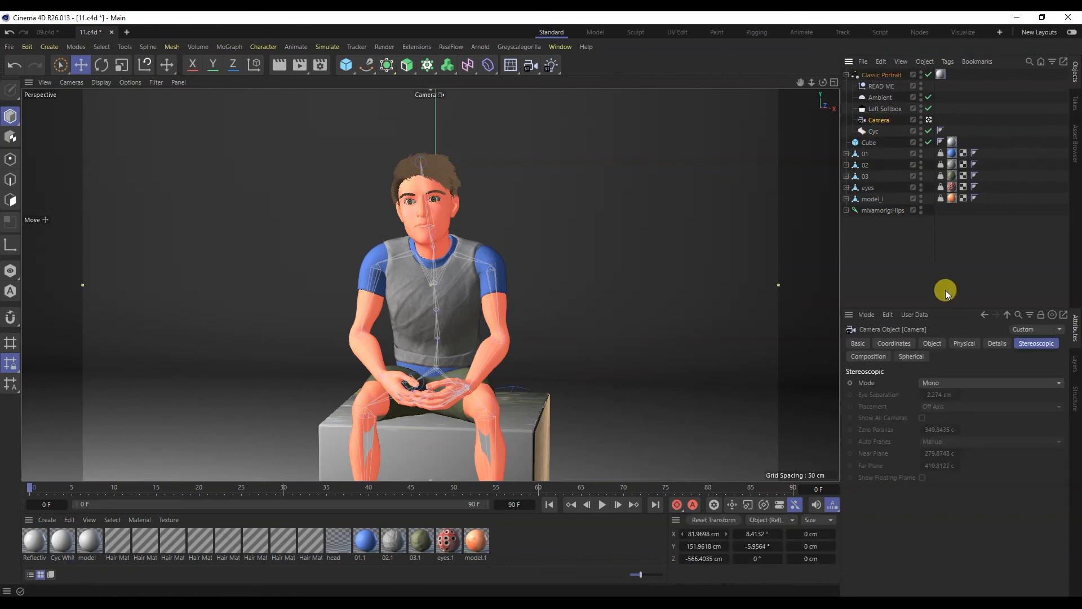
pyautogui.click(883, 362)
pyautogui.click(901, 397)
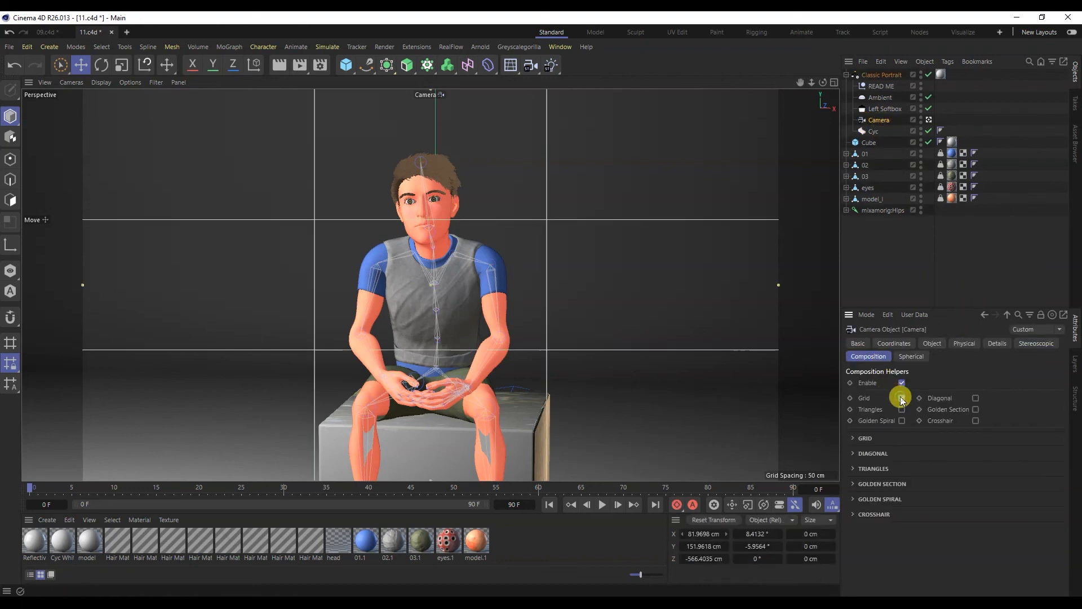
pyautogui.keyDown('alt'); pyautogui.moveTo(531, 280); pyautogui.dragTo(532, 289, button='middle'); pyautogui.keyUp('alt')
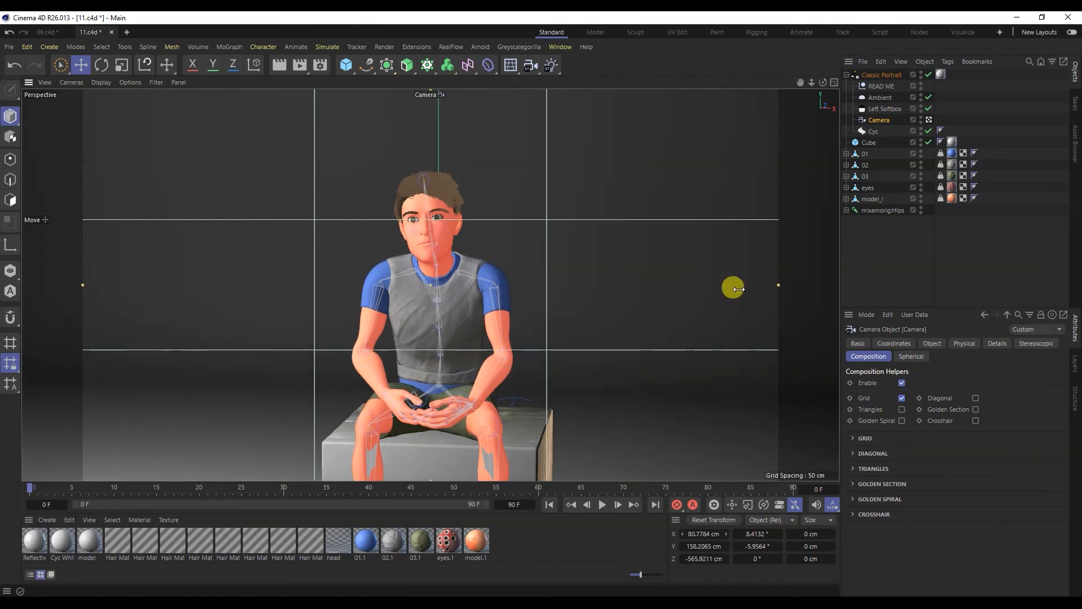
# - Add the Hair Render effect to the render settings and render the scene to the Picture Viewer
pyautogui.click(320, 66)
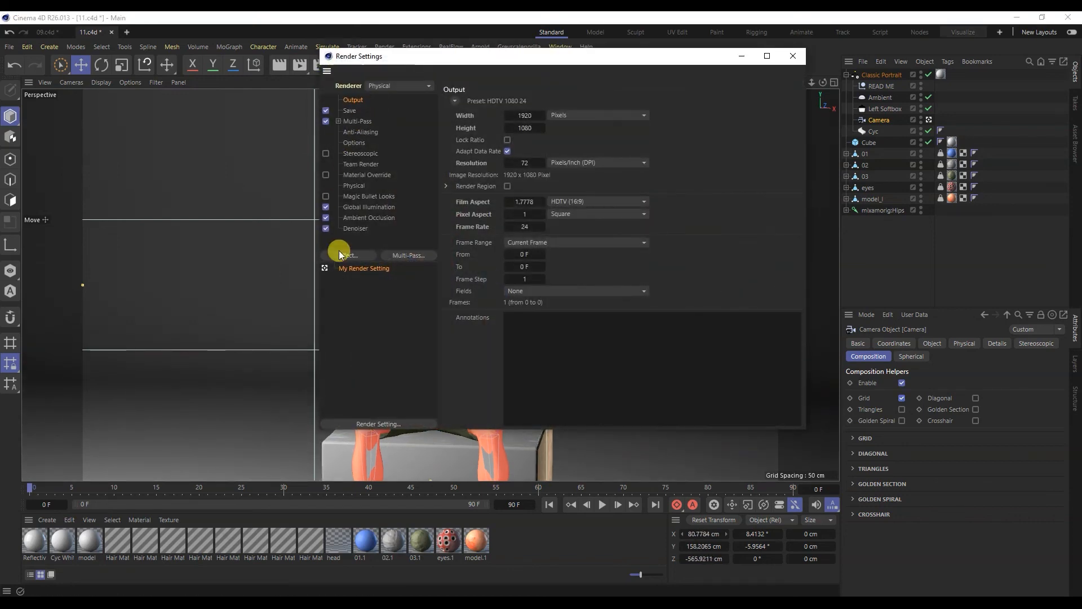
pyautogui.click(348, 255)
pyautogui.click(418, 426)
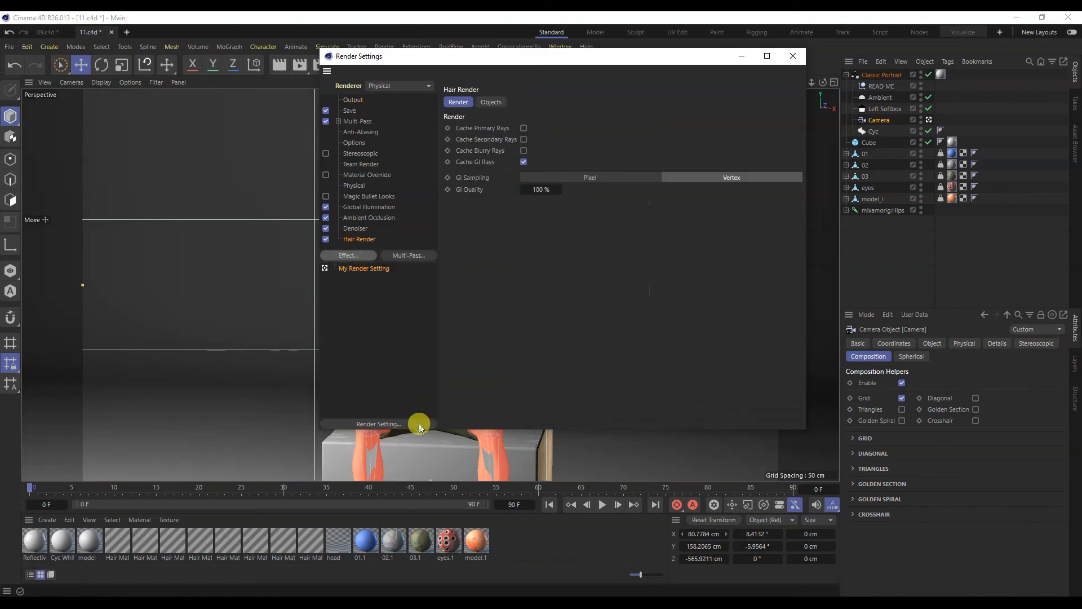
pyautogui.click(792, 55)
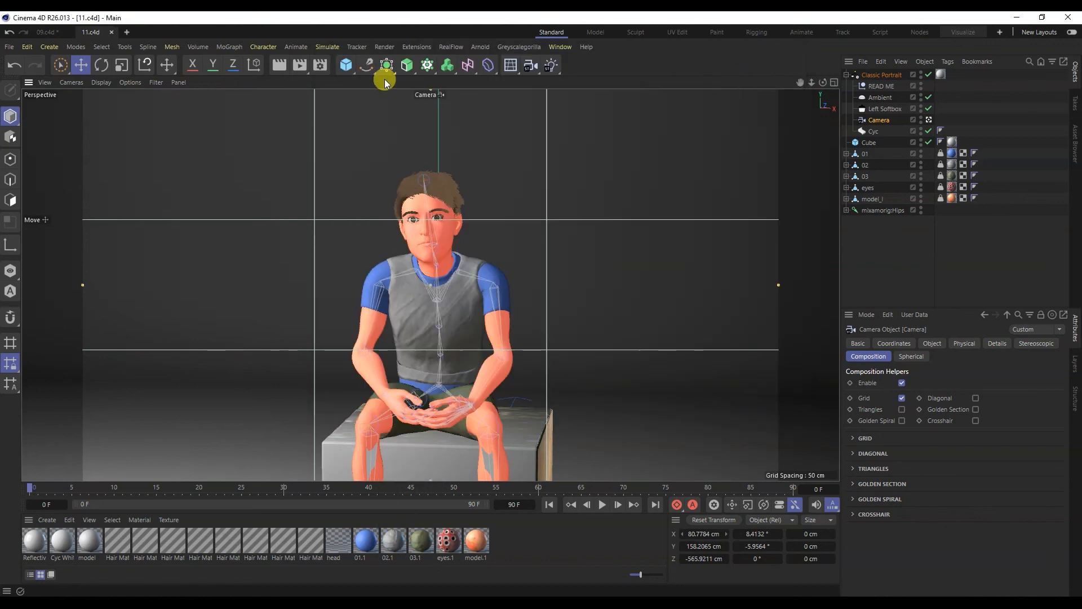
pyautogui.click(298, 66)
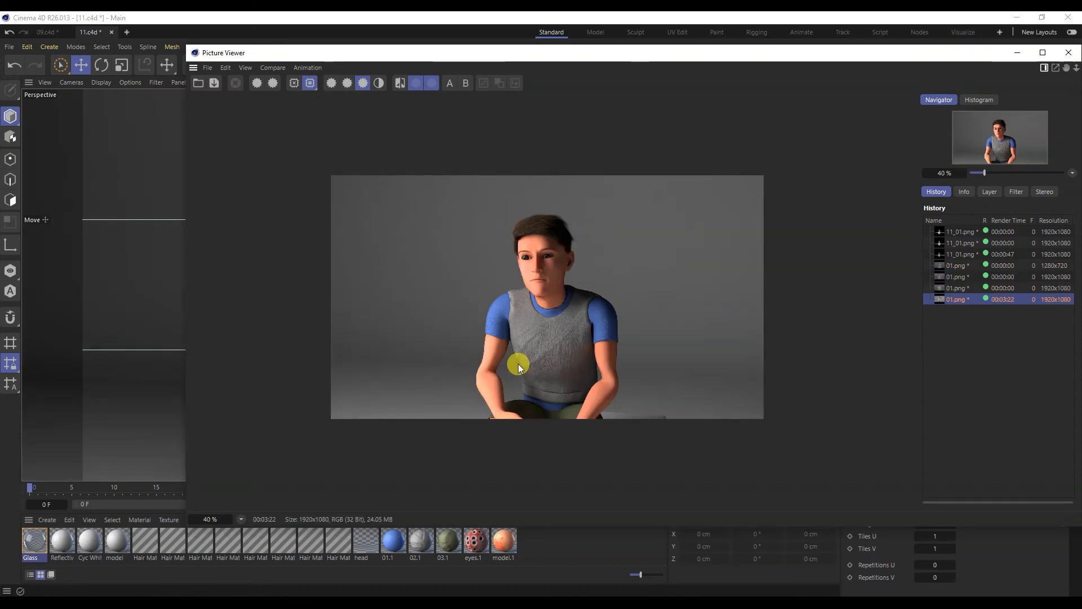